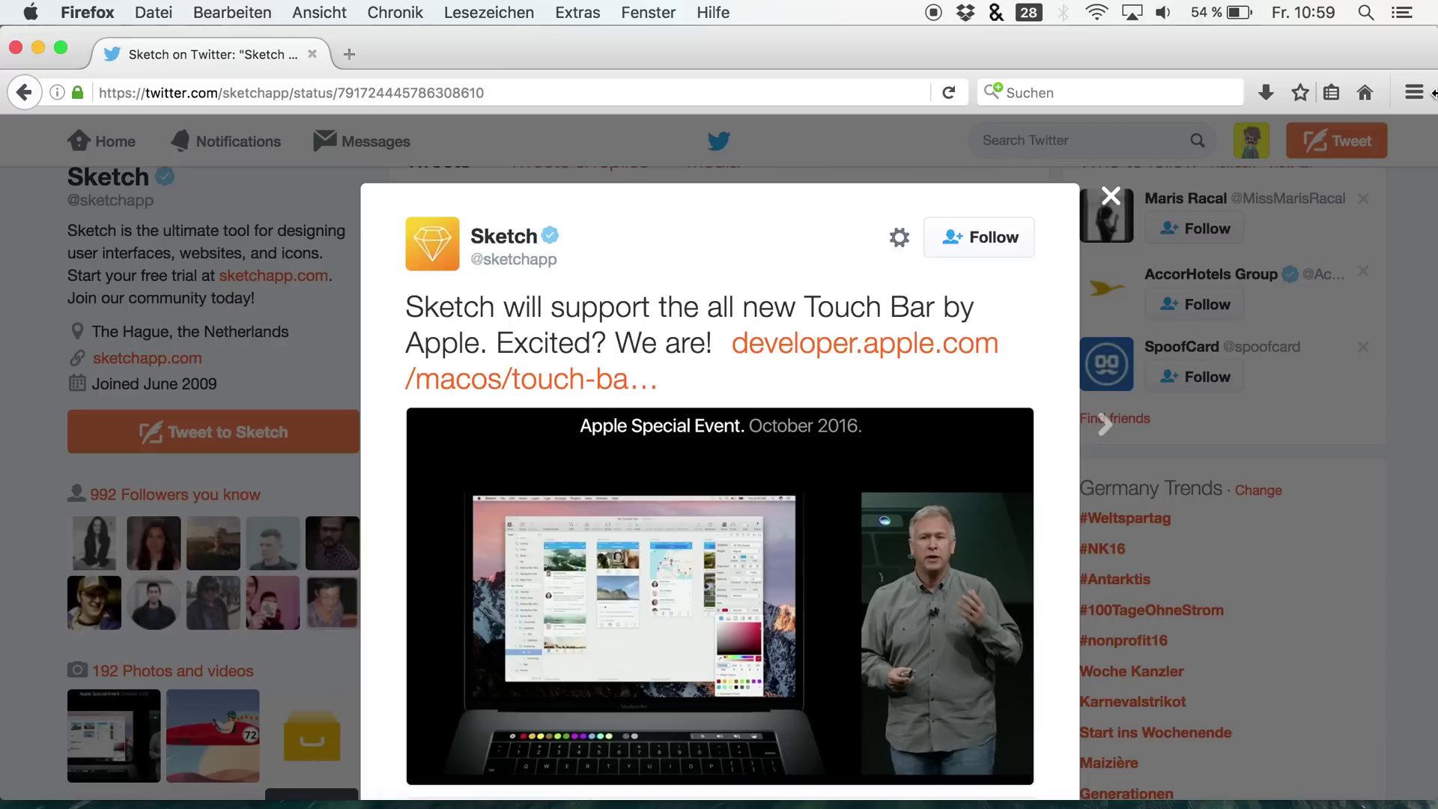
Enlarge the MacBook Pro event photo from the Sketch tweet in Twitter's lightbox
click(838, 479)
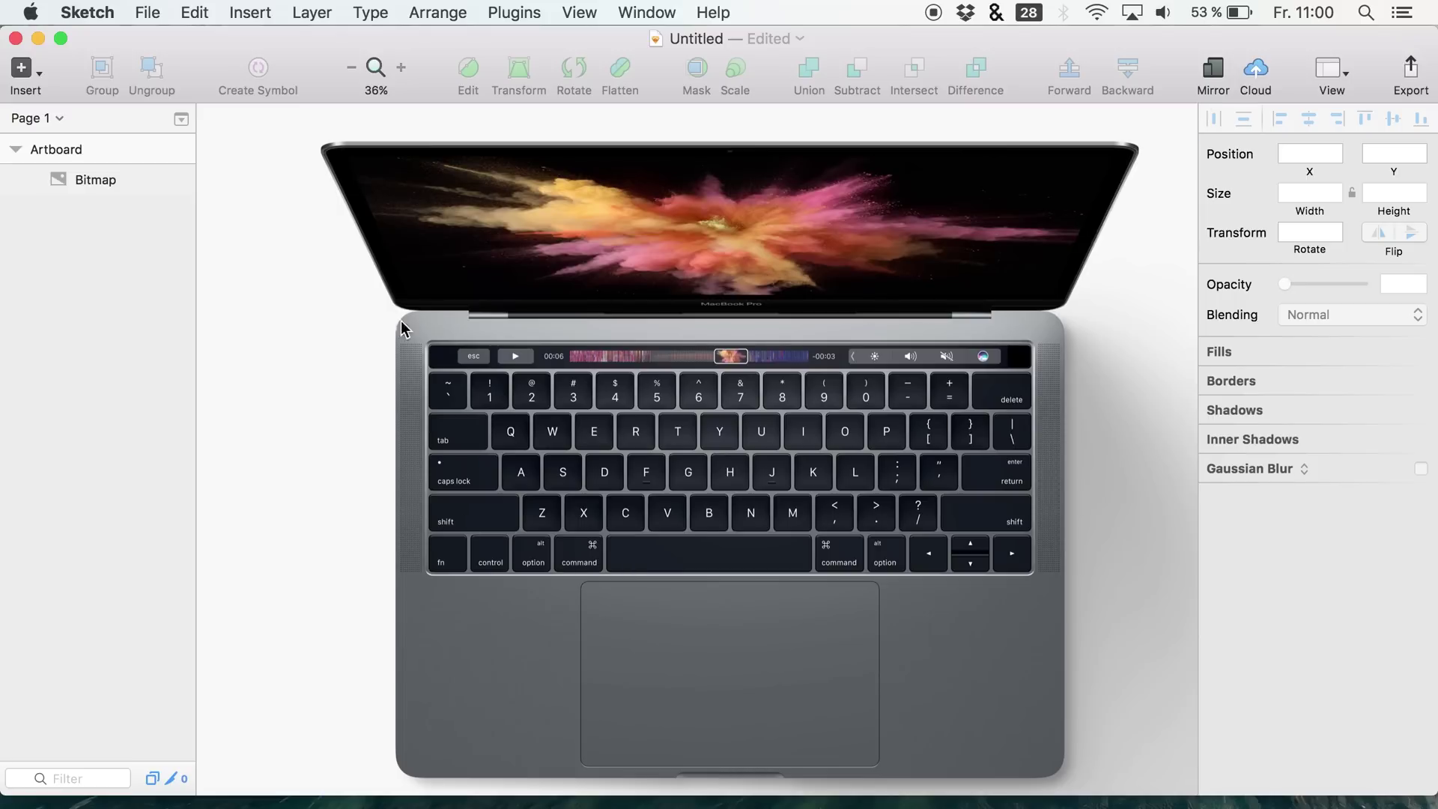
Select the MacBook Pro bitmap layer on the Sketch artboard
click(80, 191)
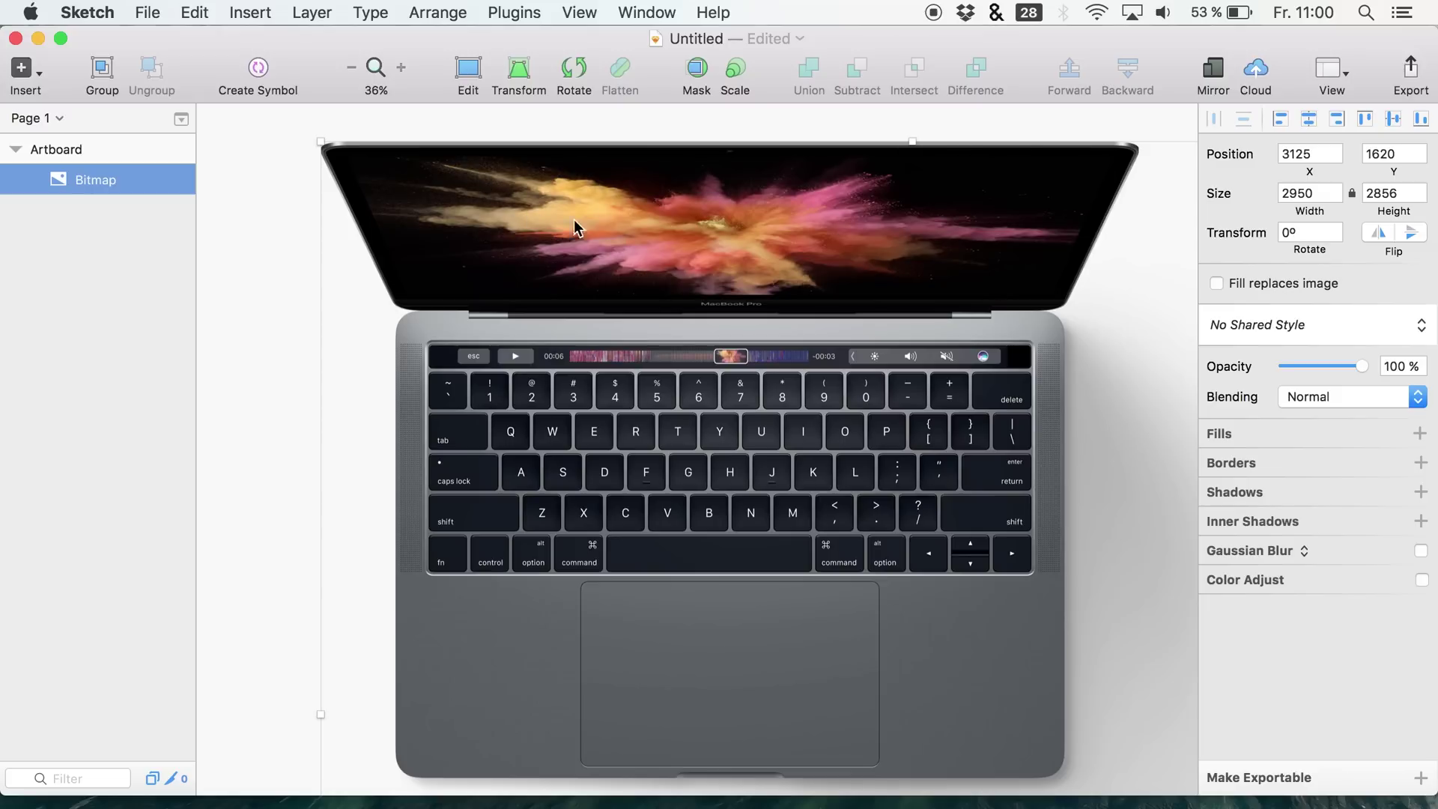
click(797, 110)
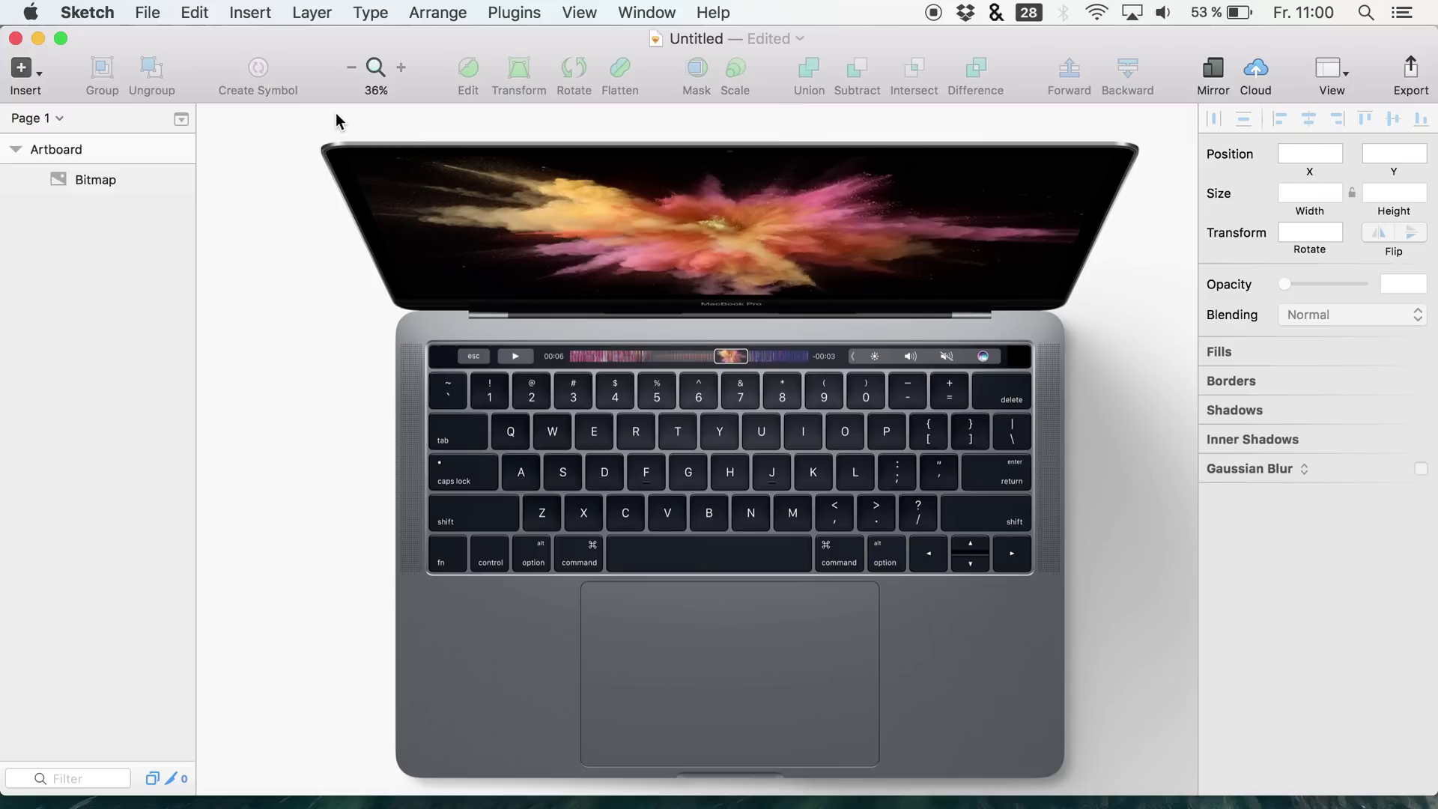
click(533, 428)
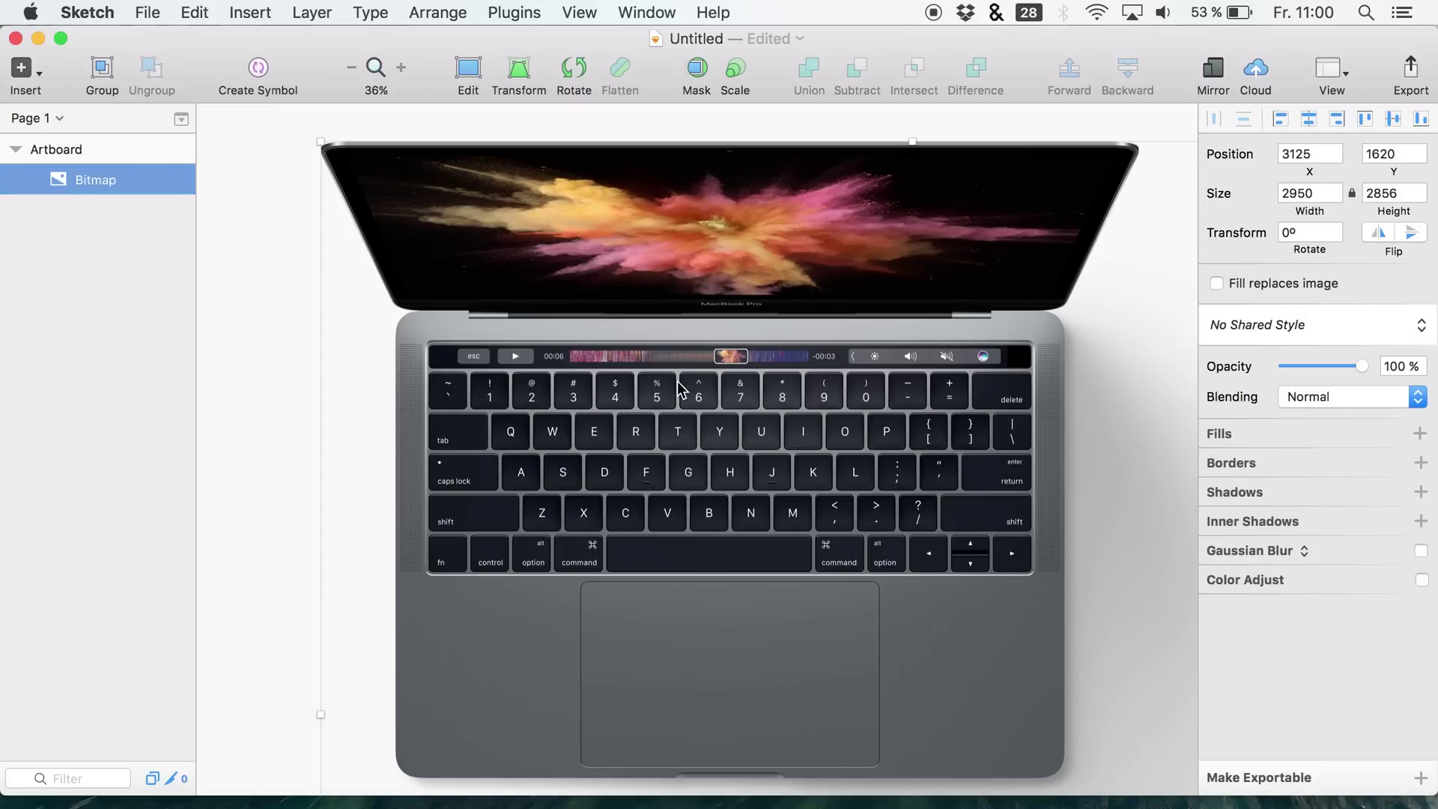
scroll(683, 382, up, 5)
scroll(660, 339, down, 1)
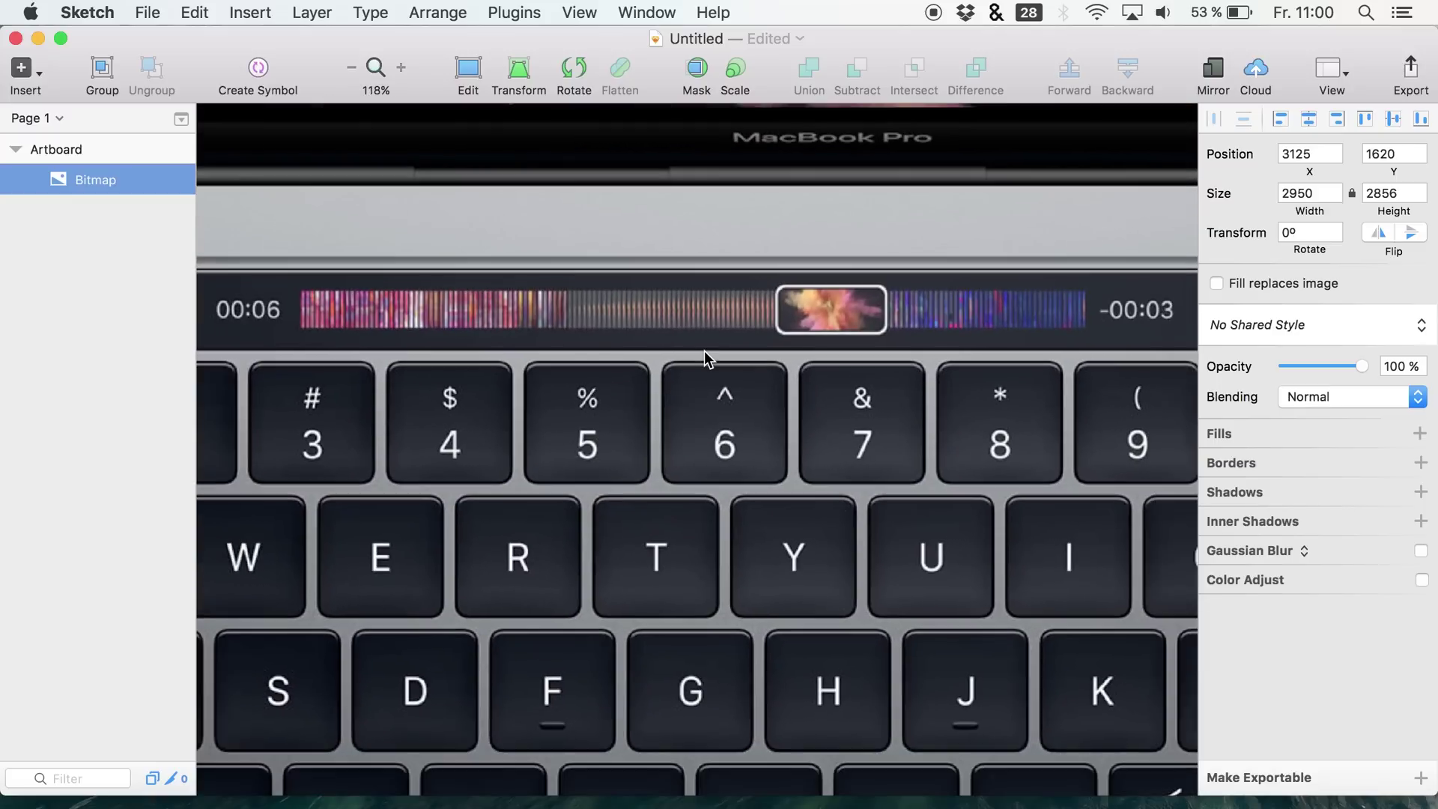
key(super+period)
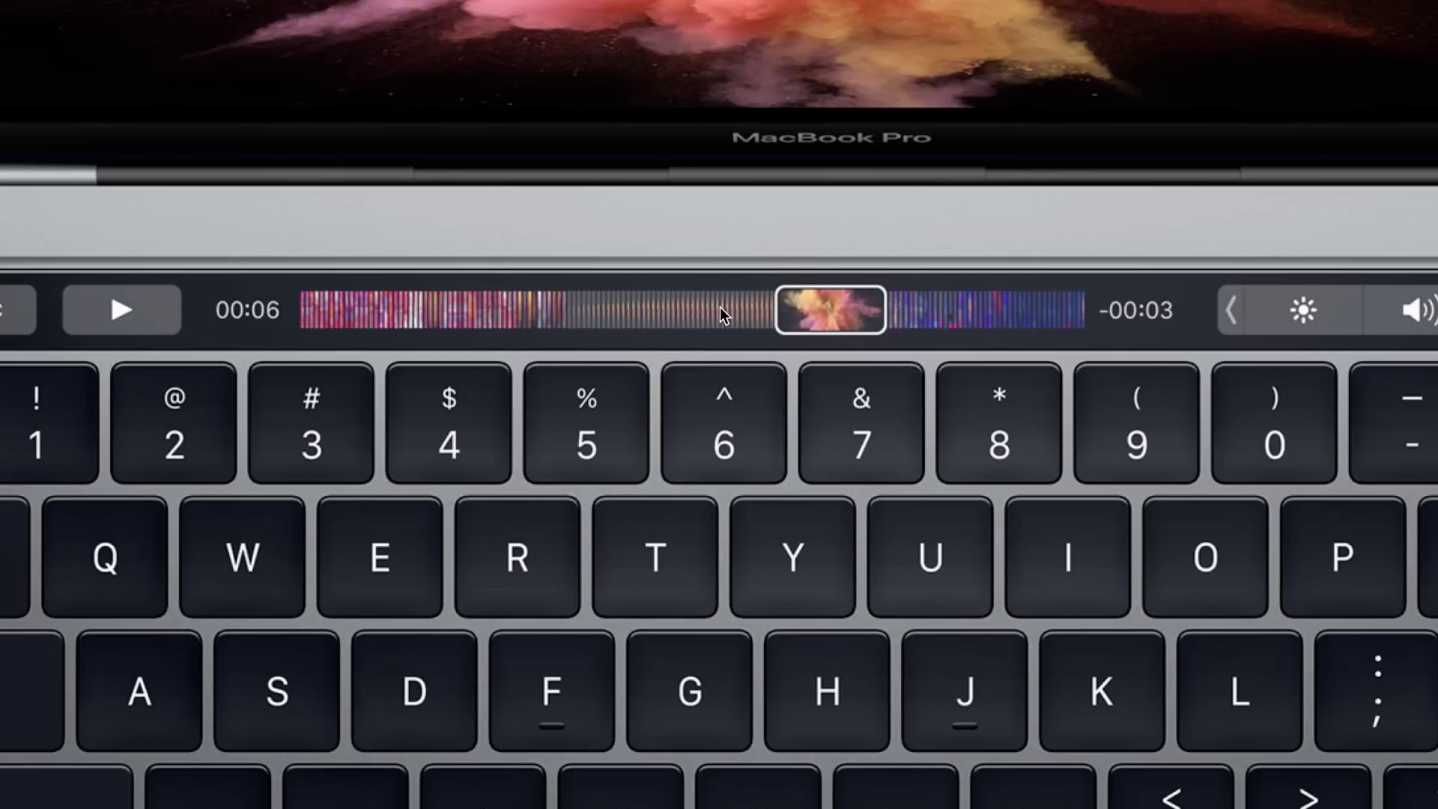
scroll(721, 307, up, 5)
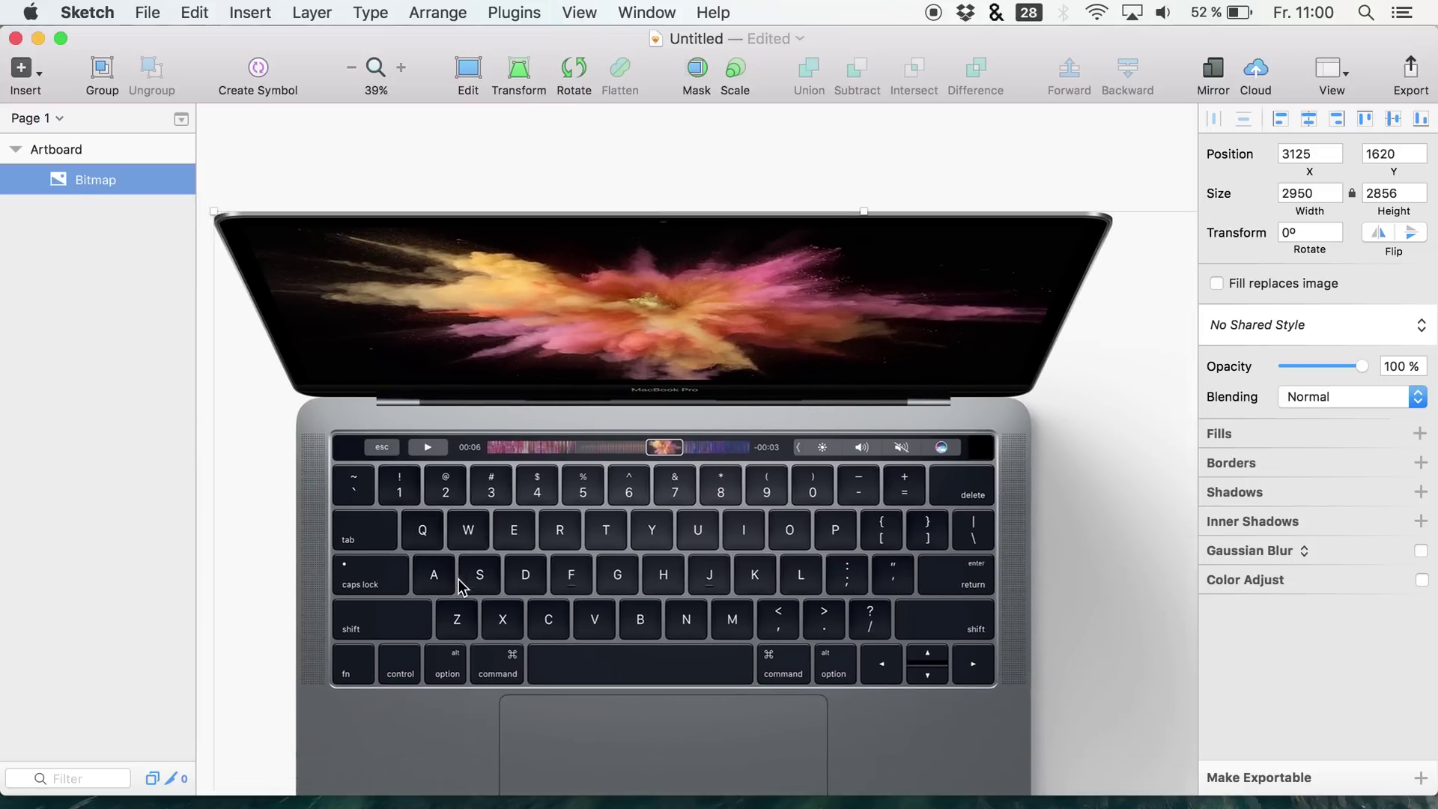
click(676, 138)
scroll(681, 229, down, 2)
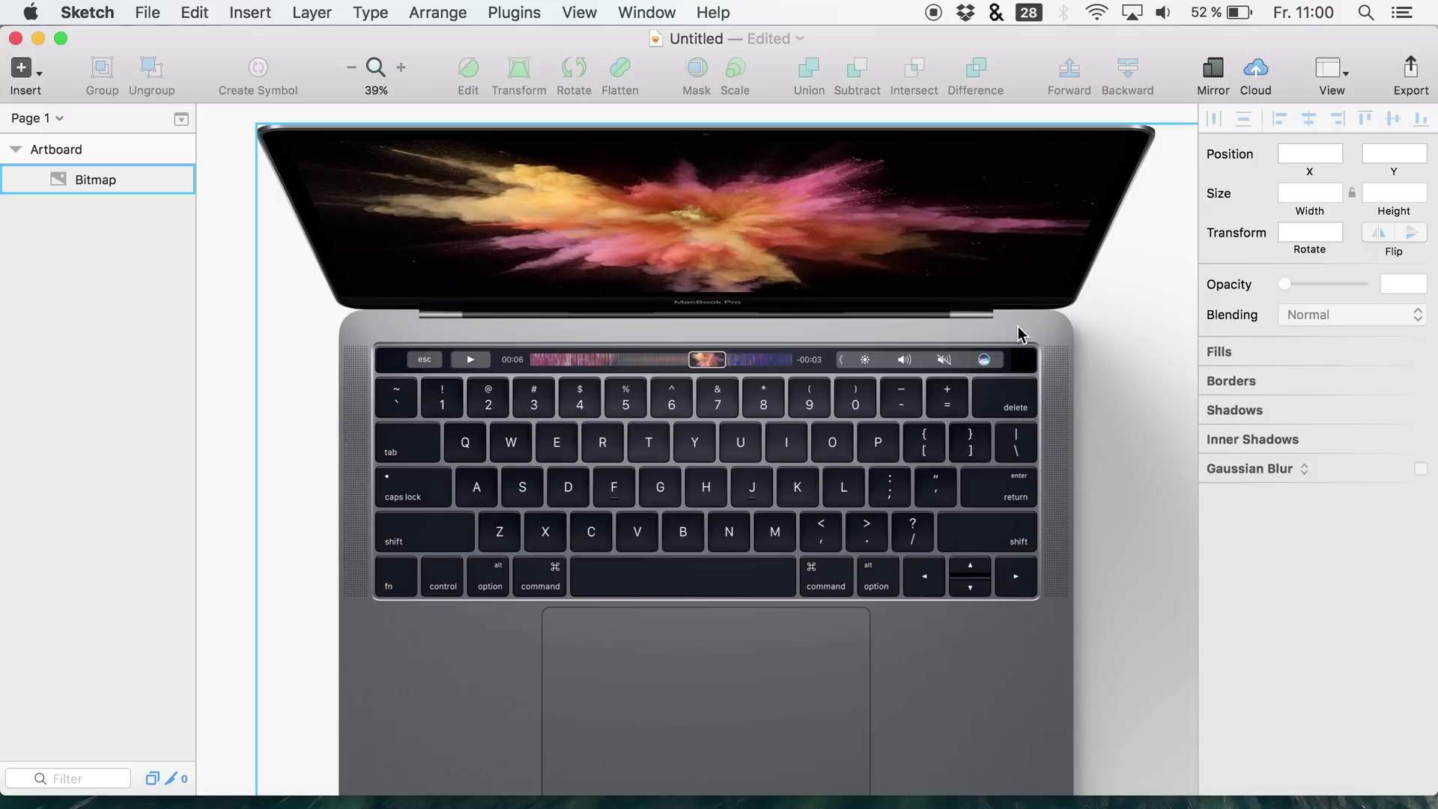
click(106, 187)
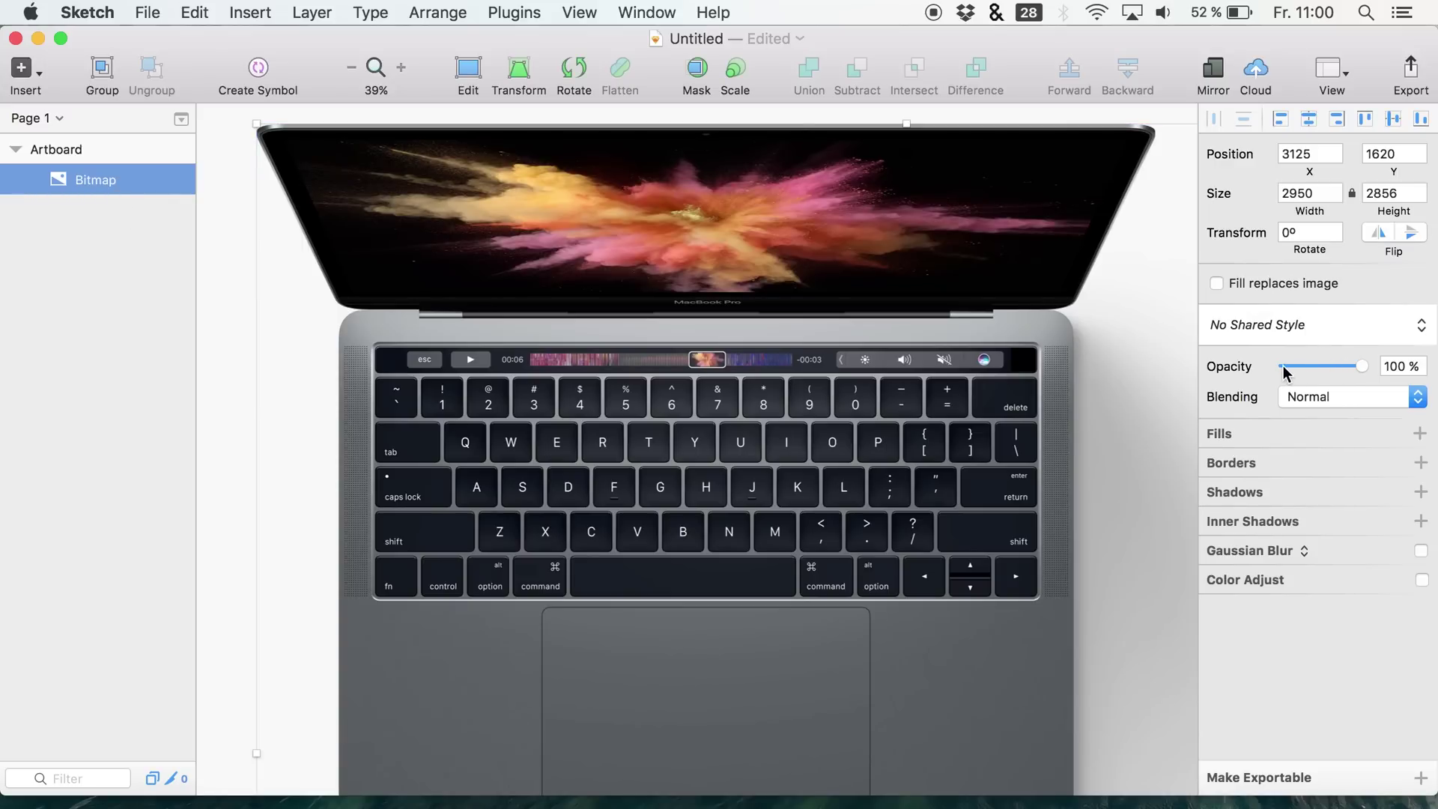
mouse_move(1359, 369)
mouse_down()
mouse_move(1280, 367)
mouse_move(1362, 368)
mouse_up()
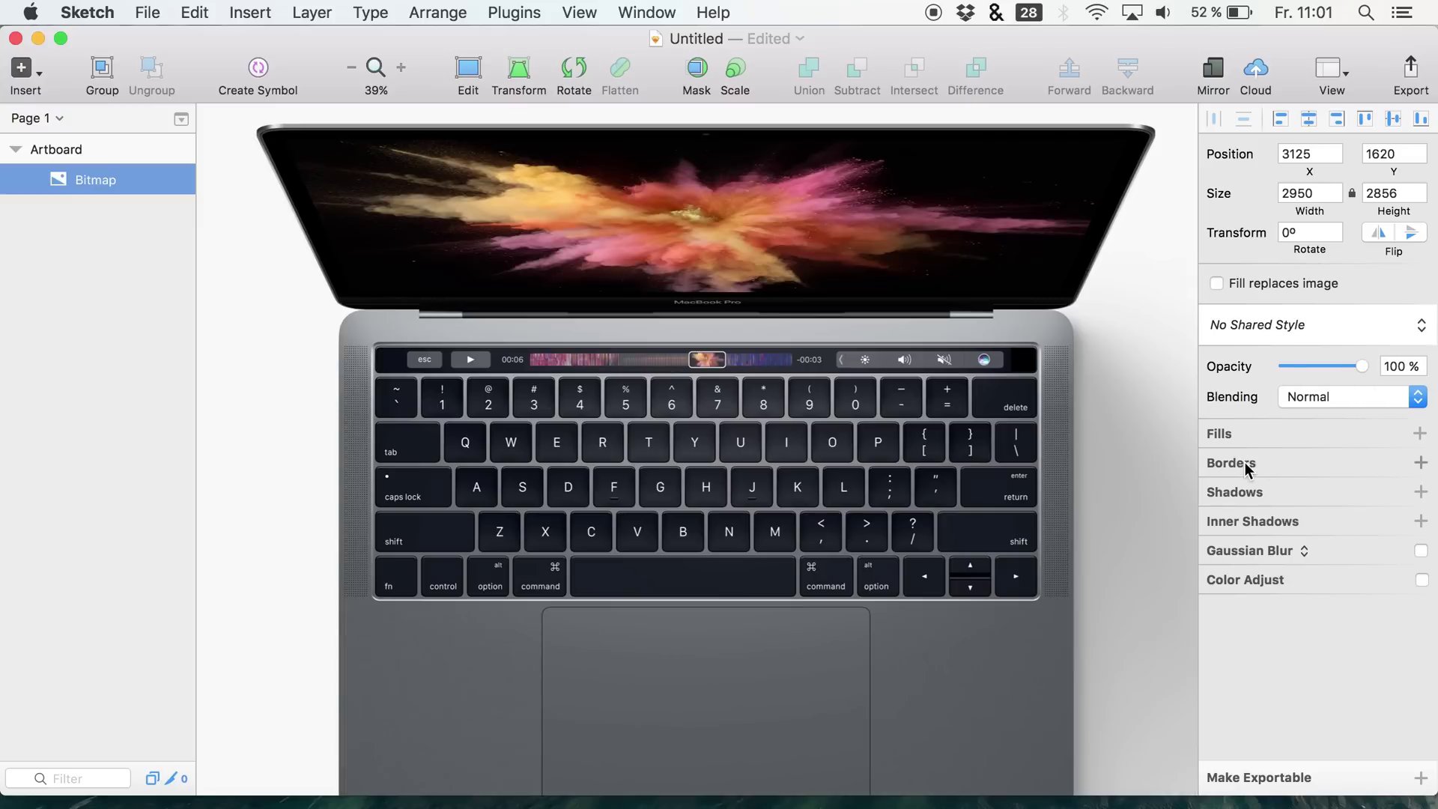
click(1420, 433)
click(1247, 438)
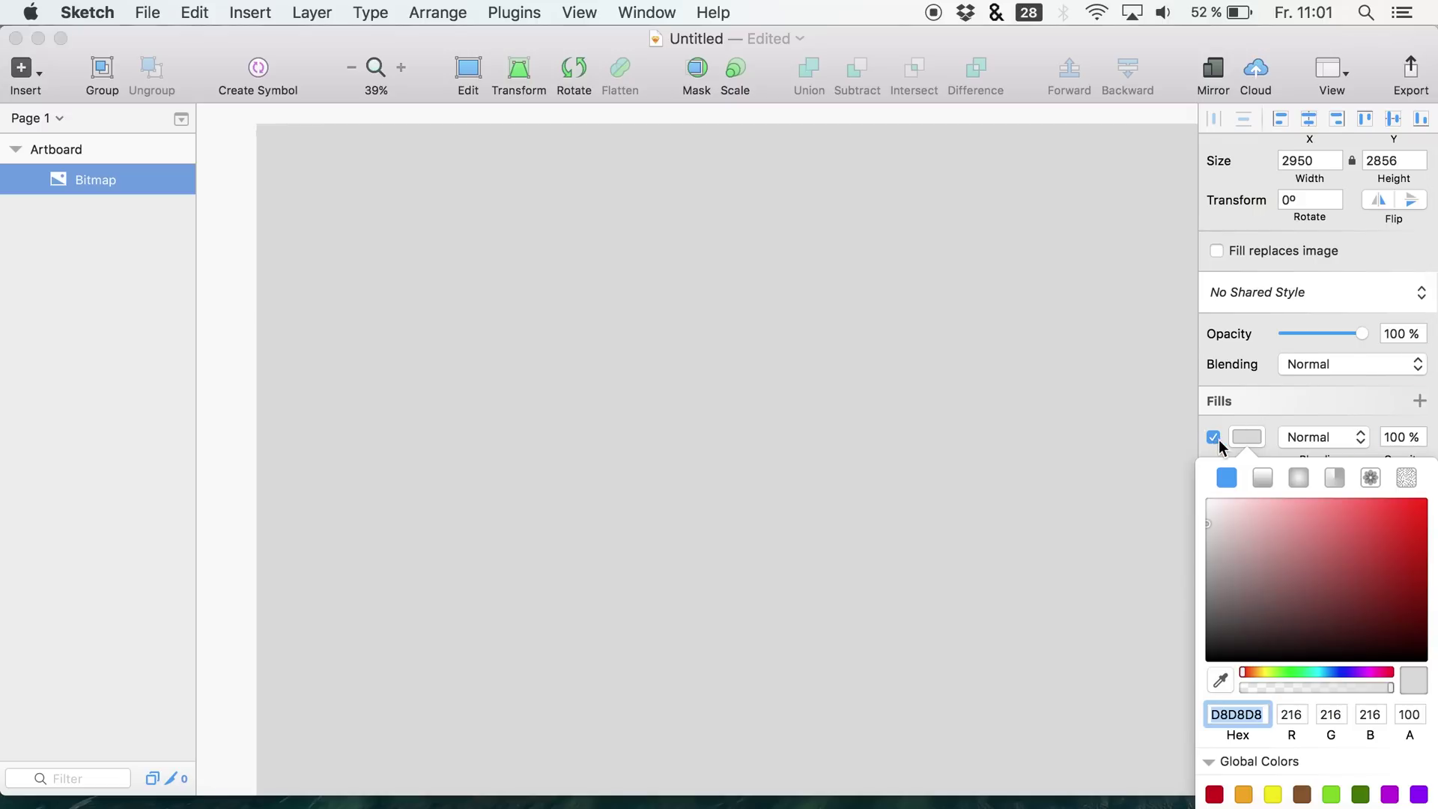
Clear the bitmap's grey fill and draw a rectangle stretched across the whole Touch Bar
click(1215, 437)
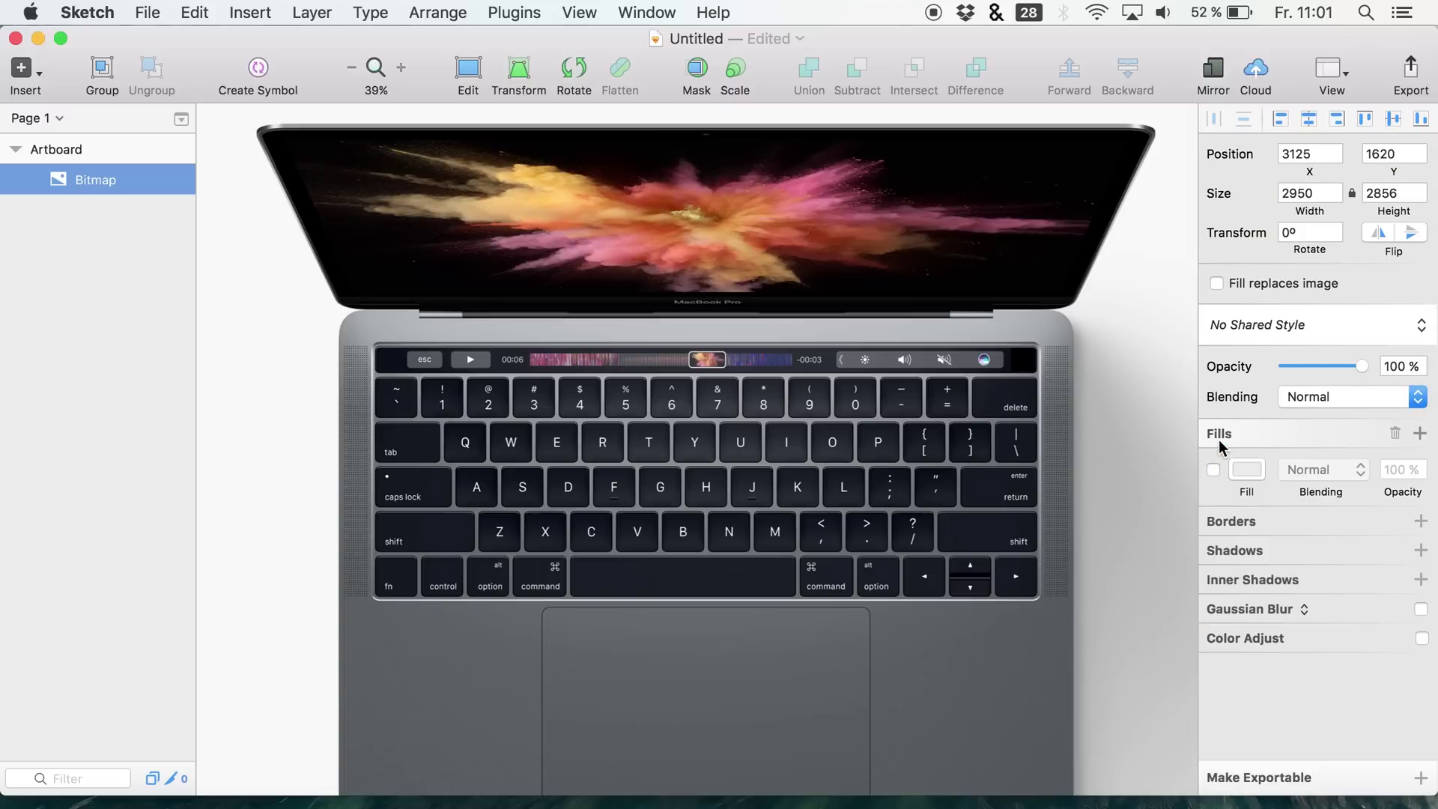
click(1386, 431)
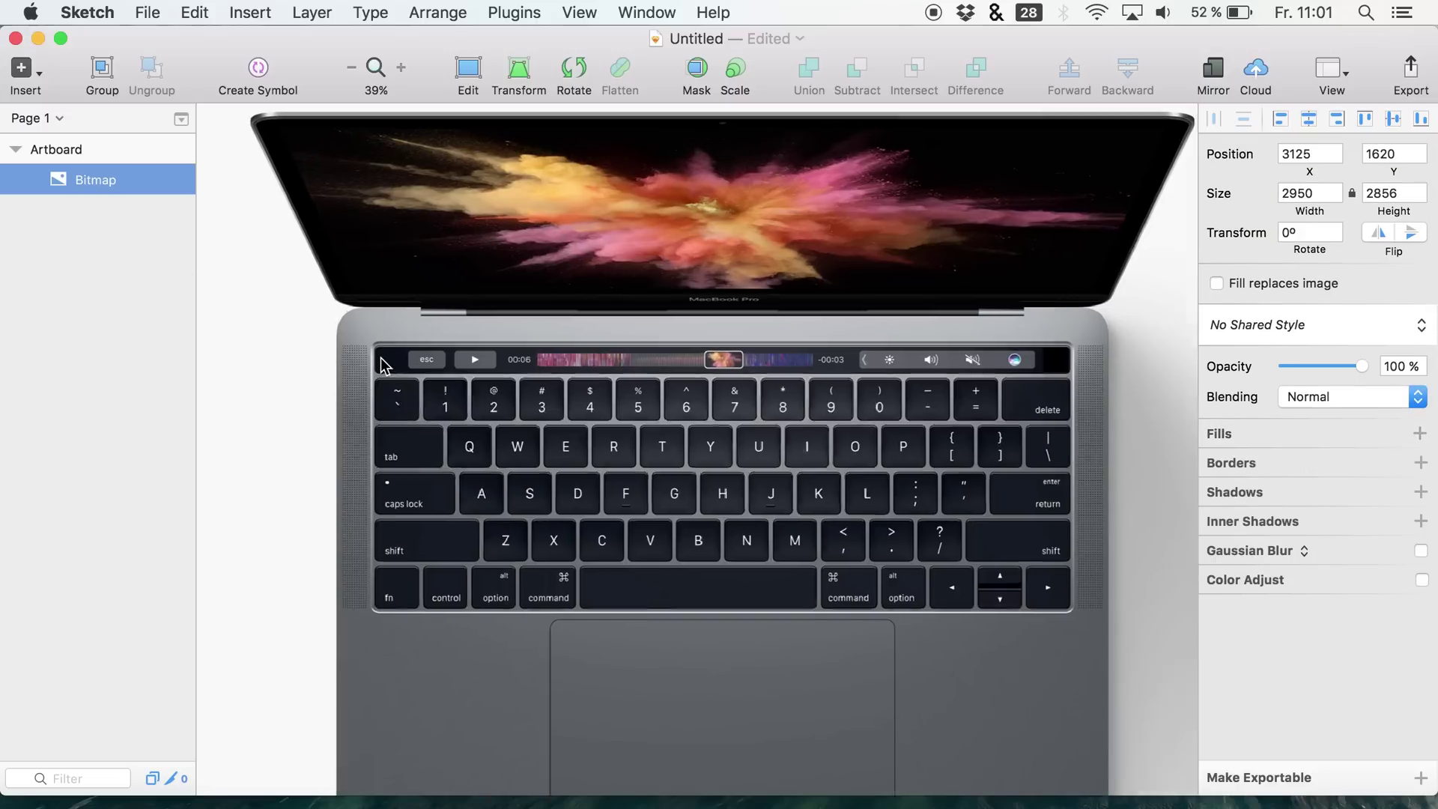
scroll(380, 357, up, 10)
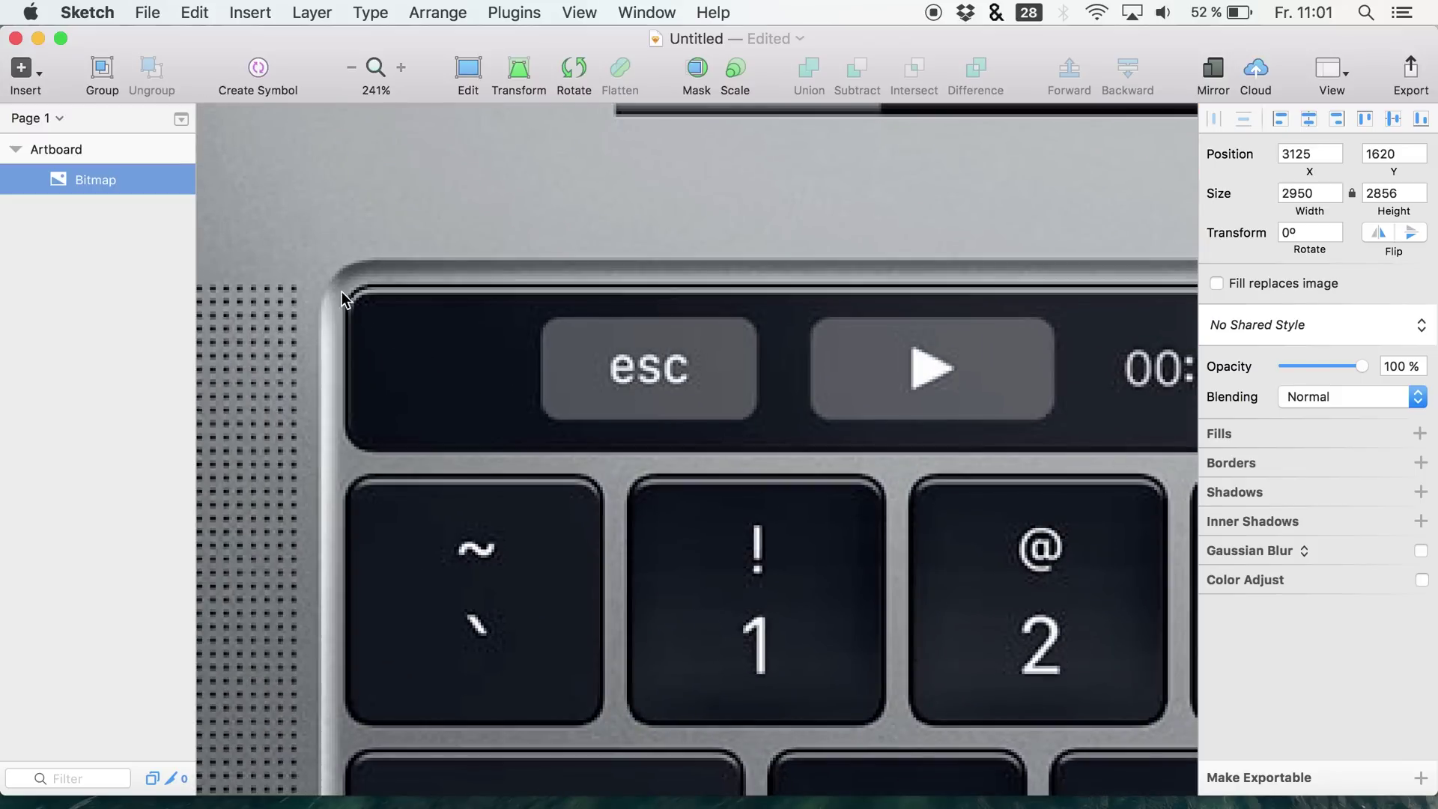
drag(378, 298, 1081, 443)
scroll(1081, 444, down, 10)
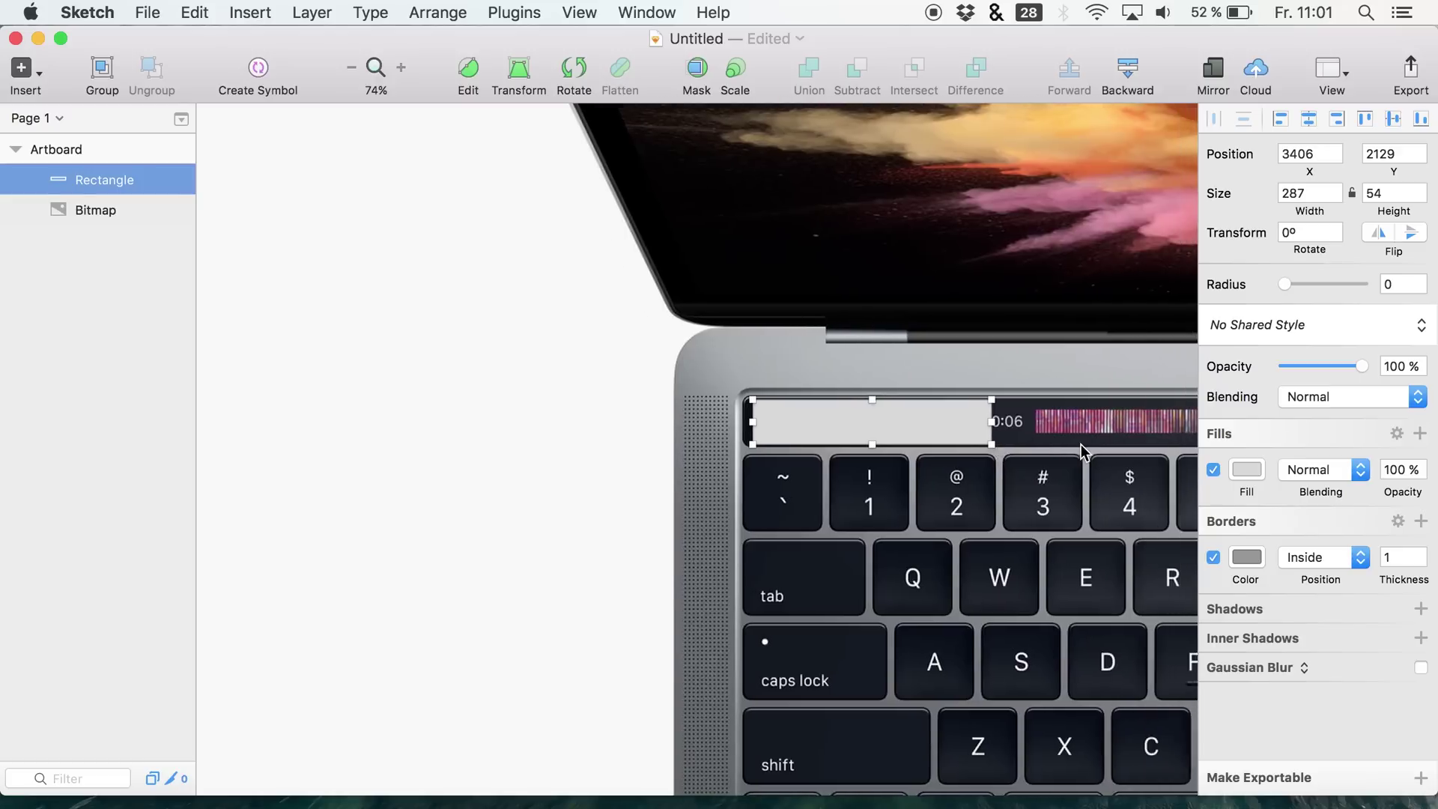
scroll(648, 419, right, 5)
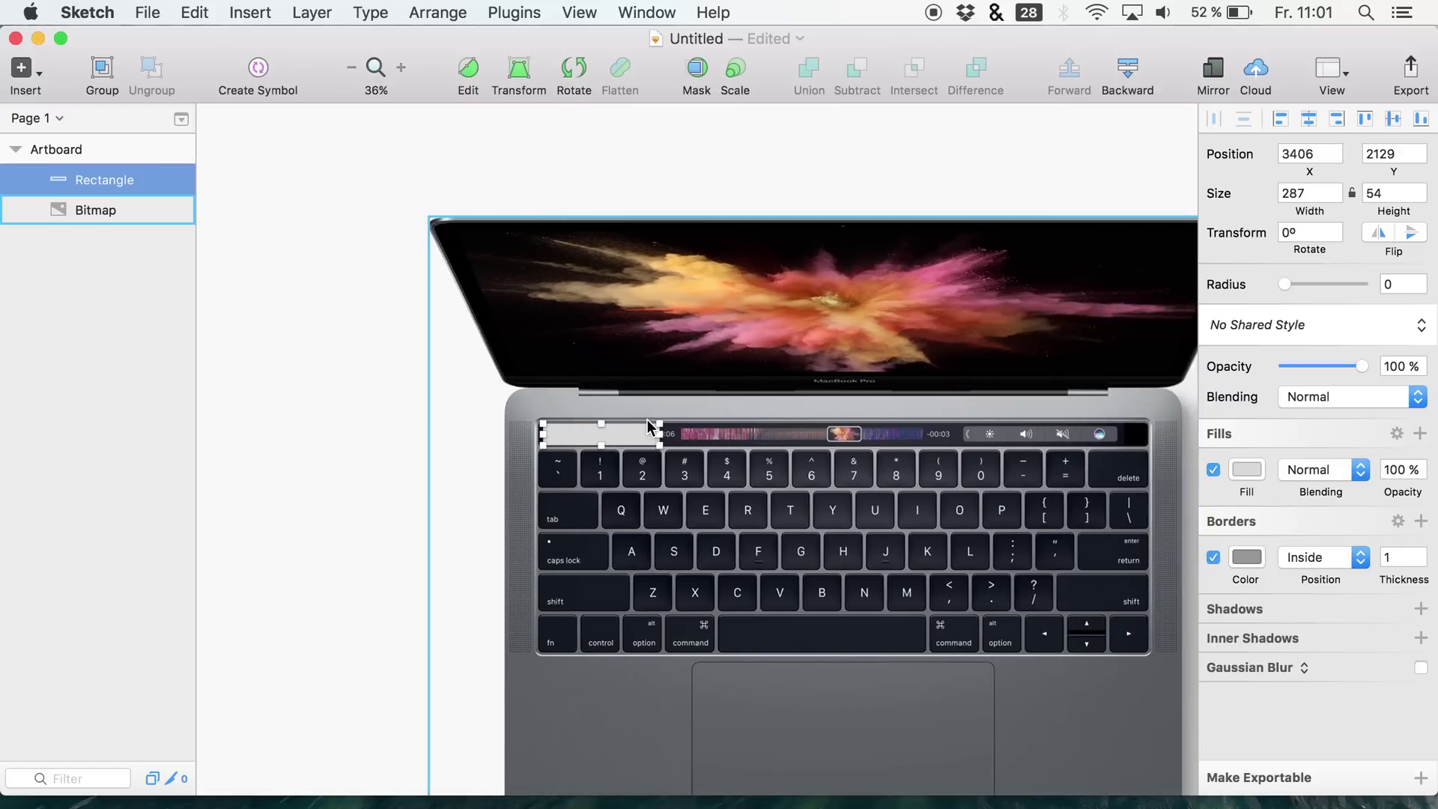
drag(516, 431, 1001, 432)
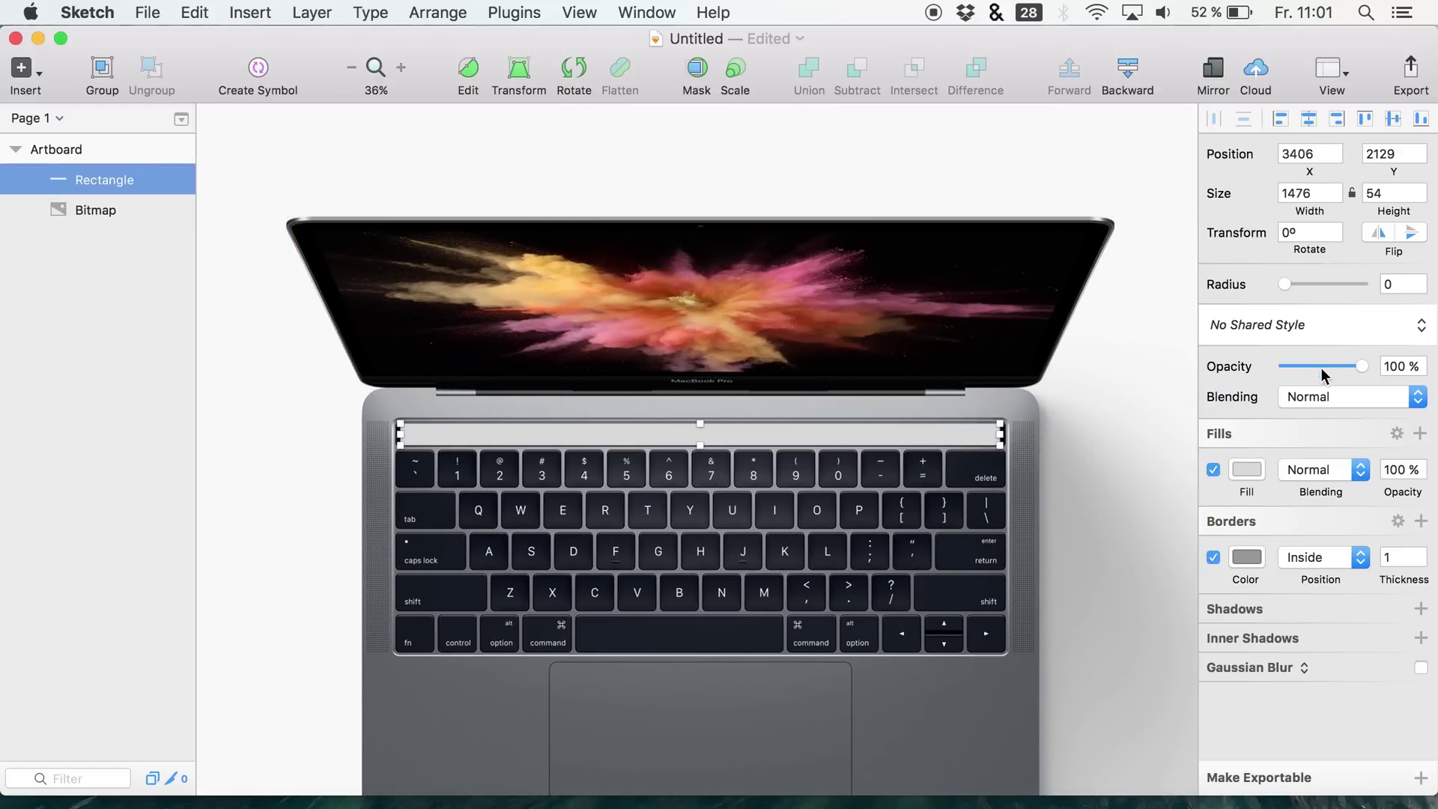
Remove the rectangle's border and fill it with the Touch Bar's black using the eyedropper
click(1213, 557)
click(1247, 470)
click(1210, 672)
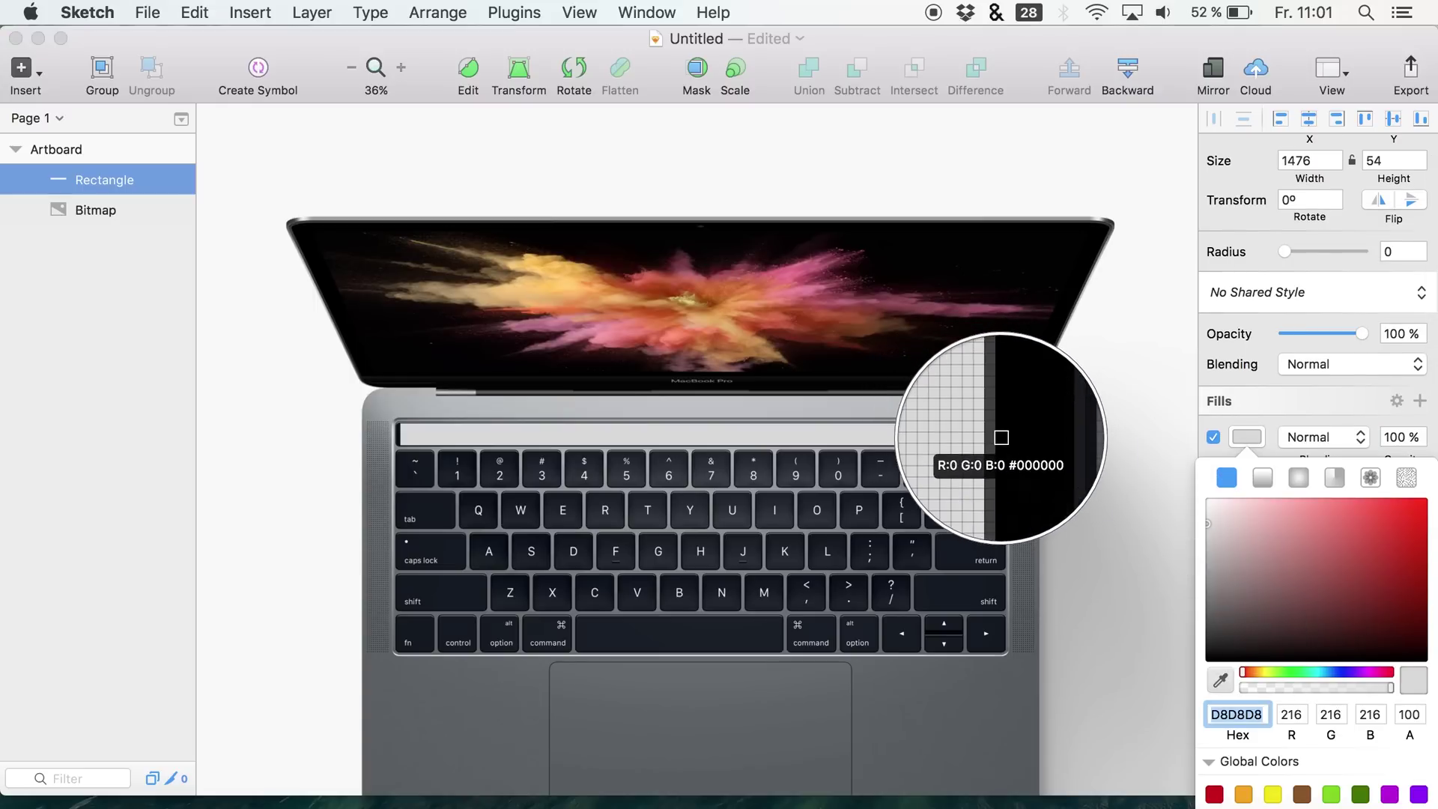
click(999, 439)
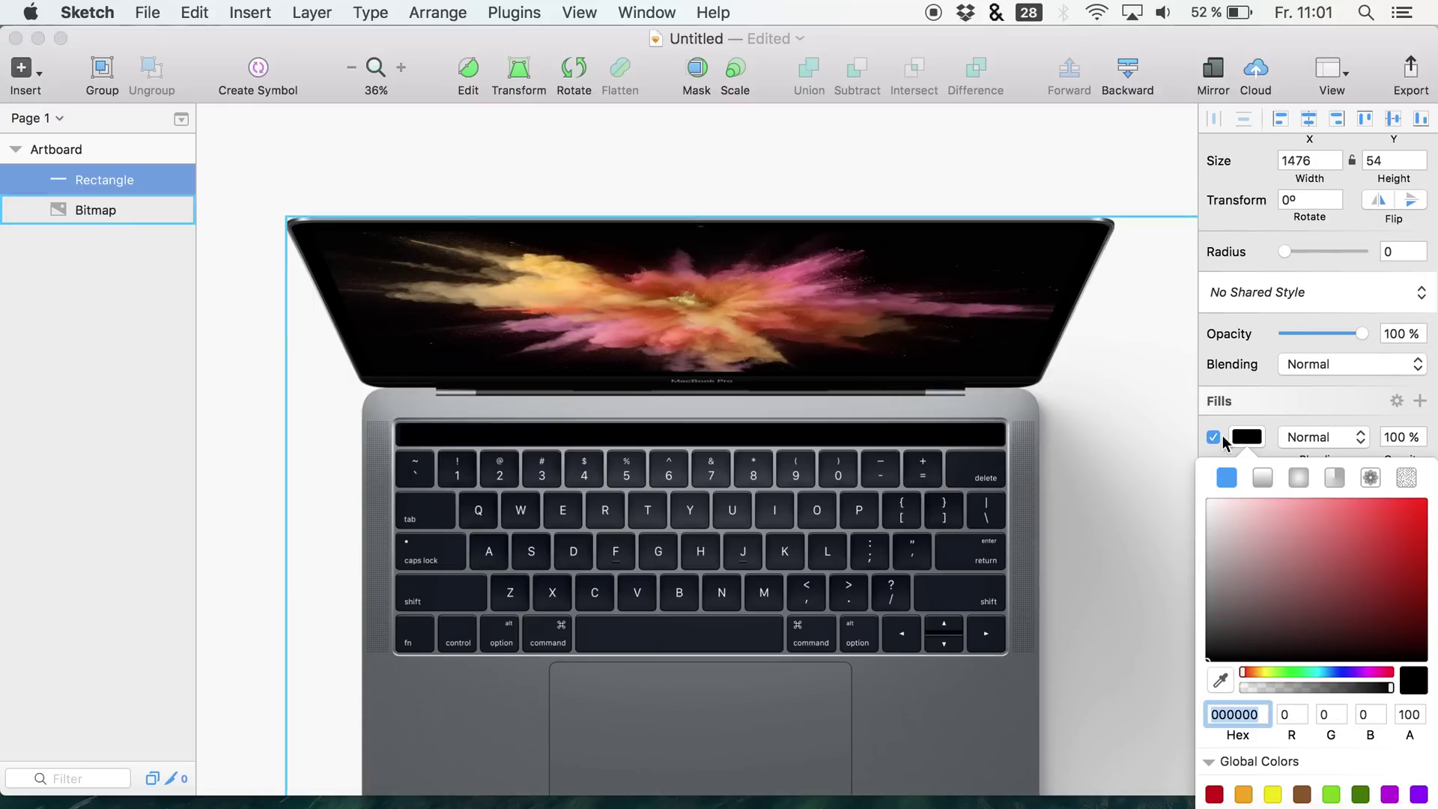
click(1249, 438)
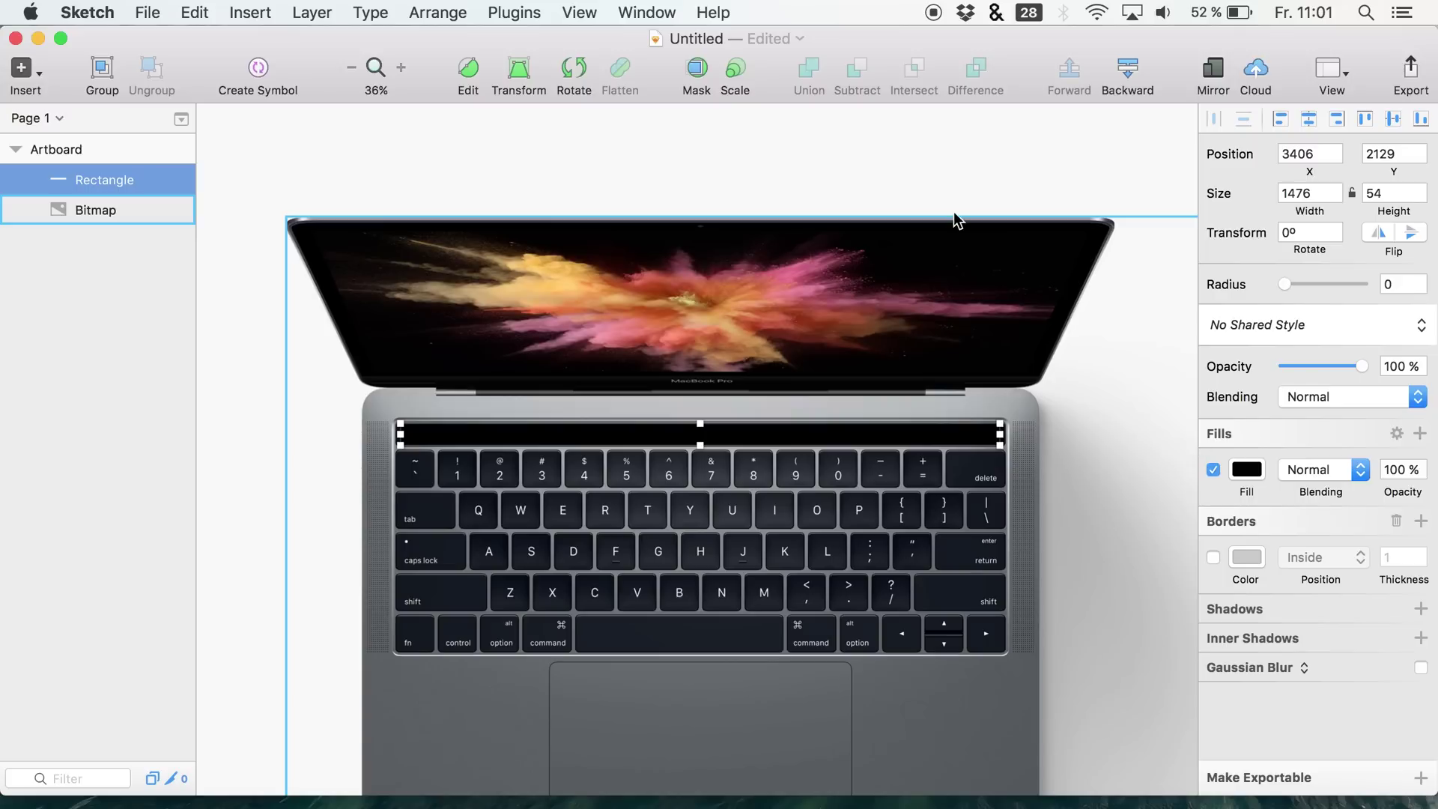
click(950, 180)
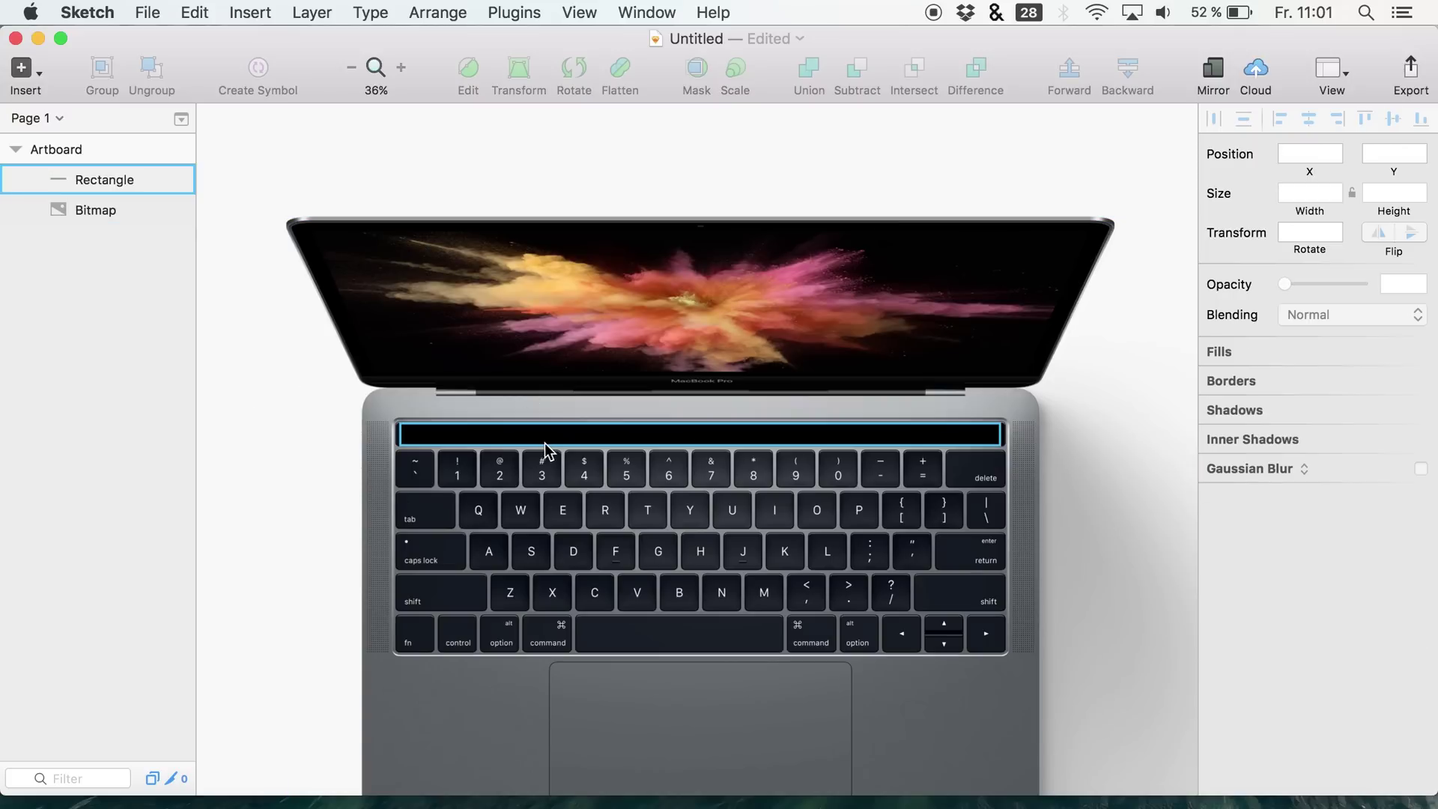
Toggle the black rectangle's visibility to compare with the Touch Bar, leaving it visible
click(168, 182)
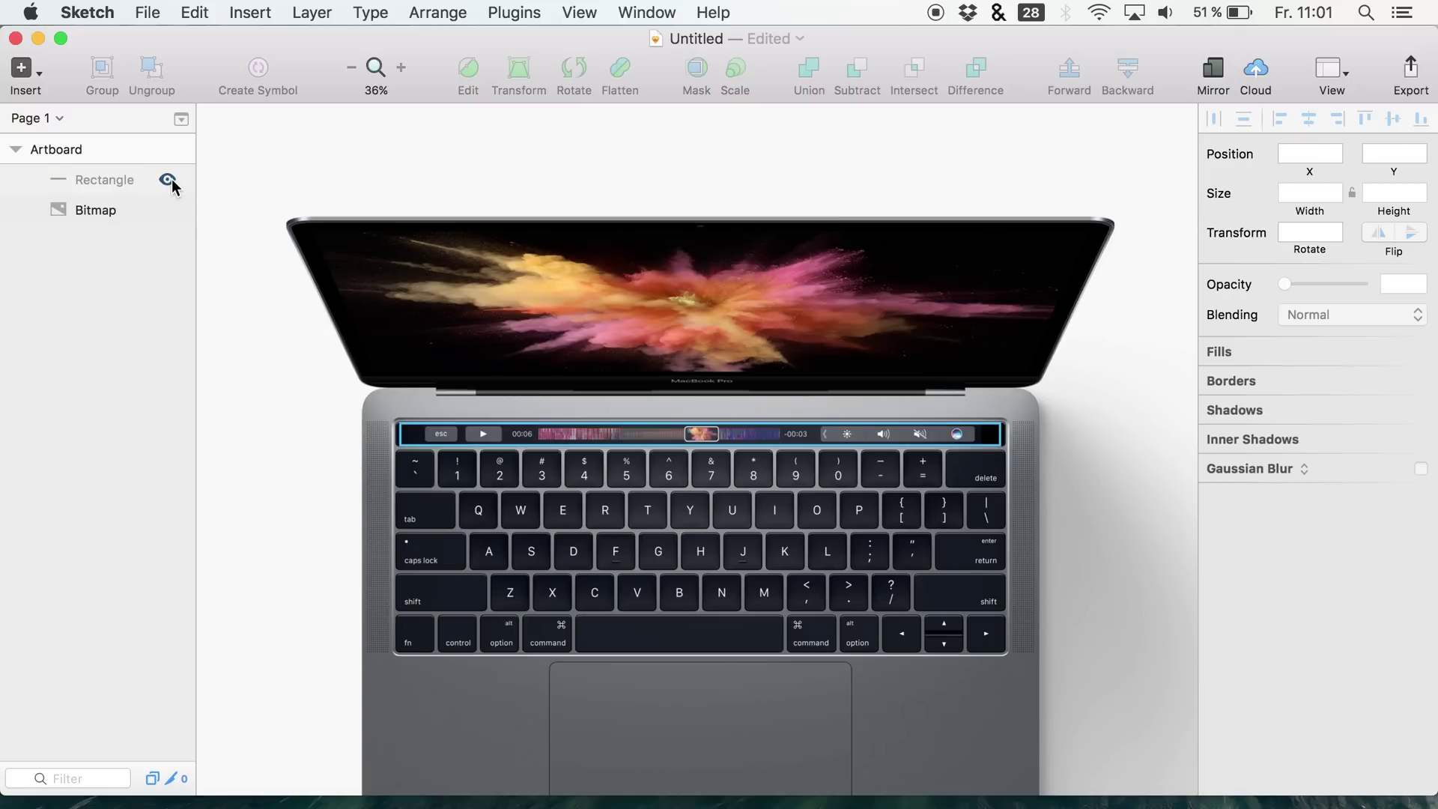
click(169, 181)
click(168, 182)
click(169, 181)
click(168, 181)
click(168, 181)
click(169, 182)
click(169, 182)
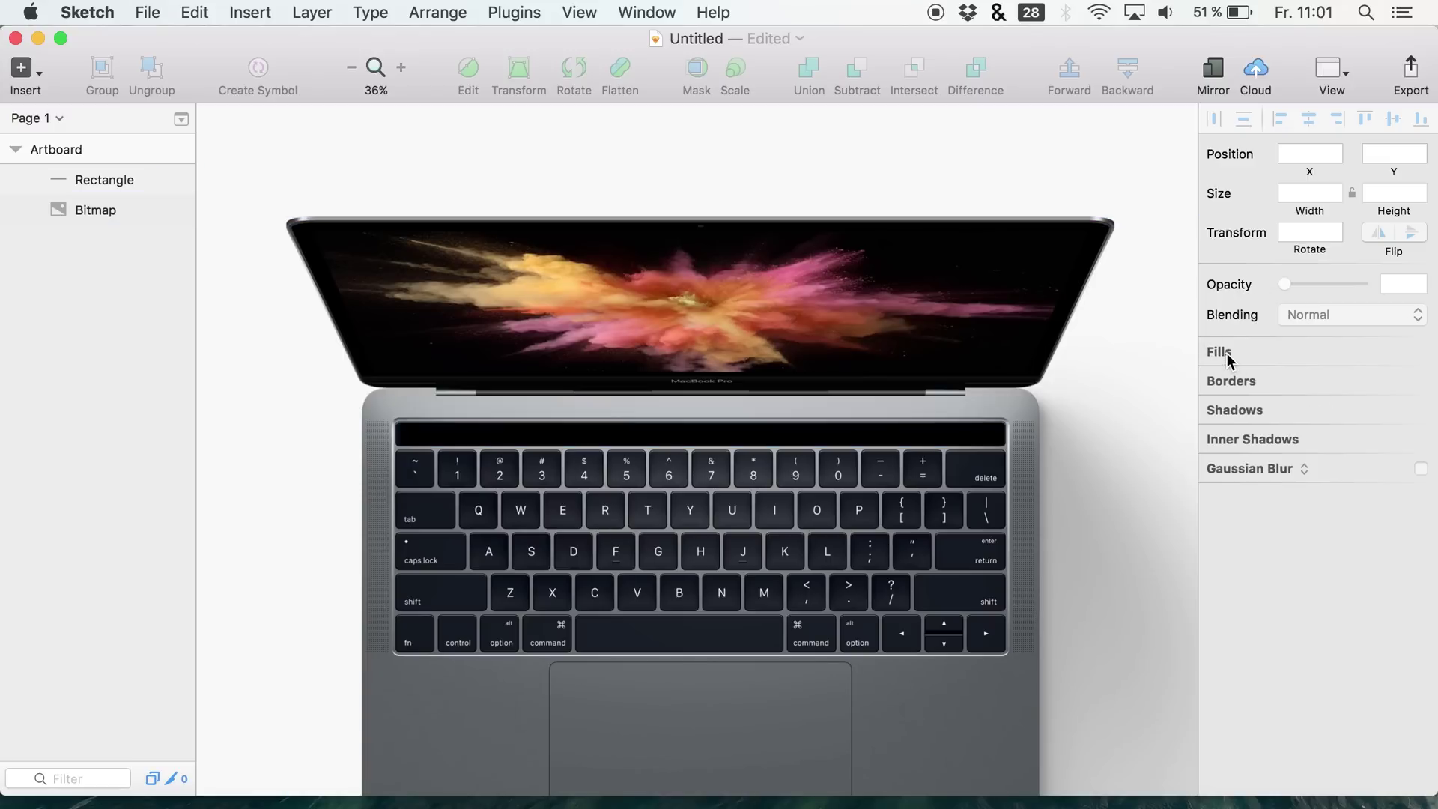
Select the Touch Bar rectangle and zoom in on the Touch Bar
click(133, 191)
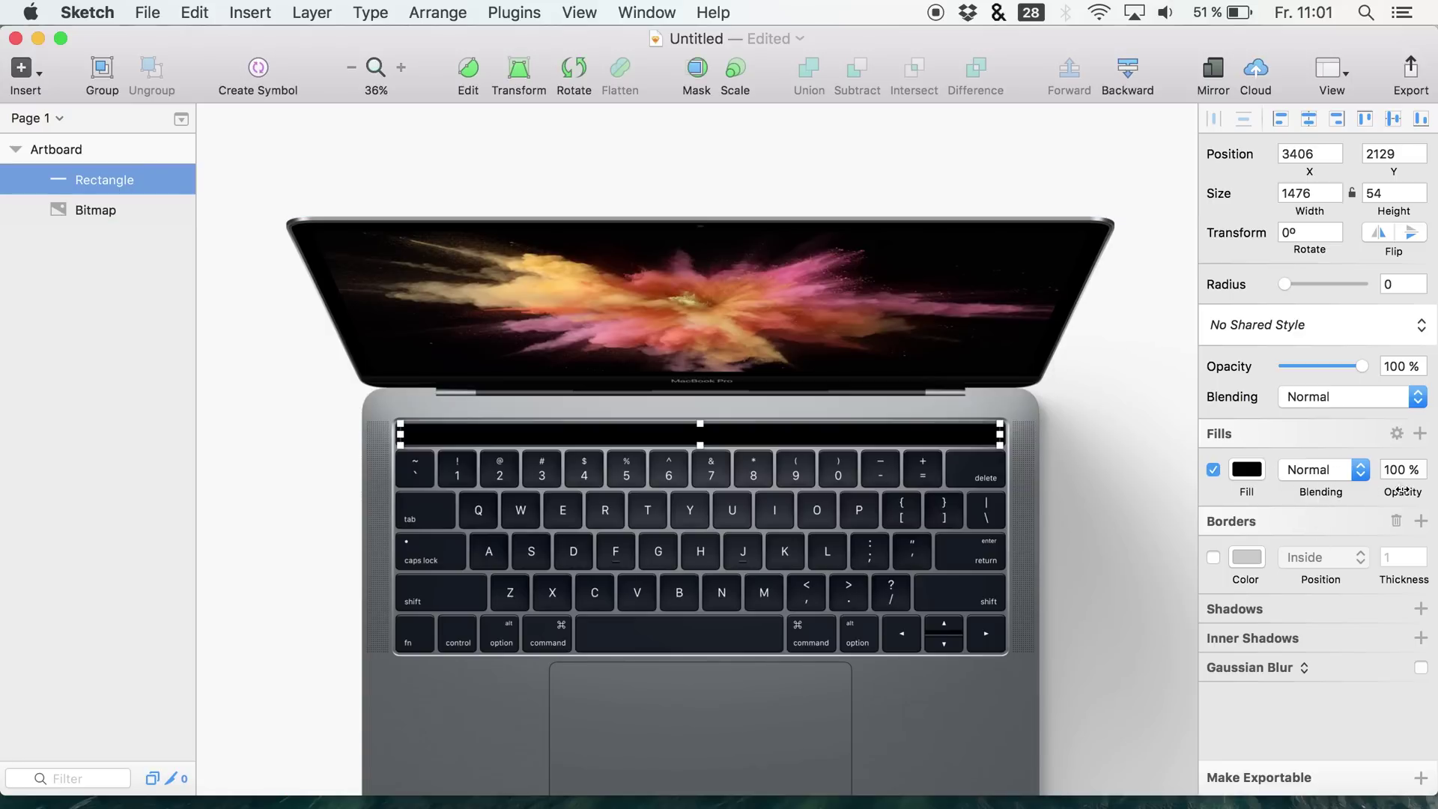
mouse_move(1419, 482)
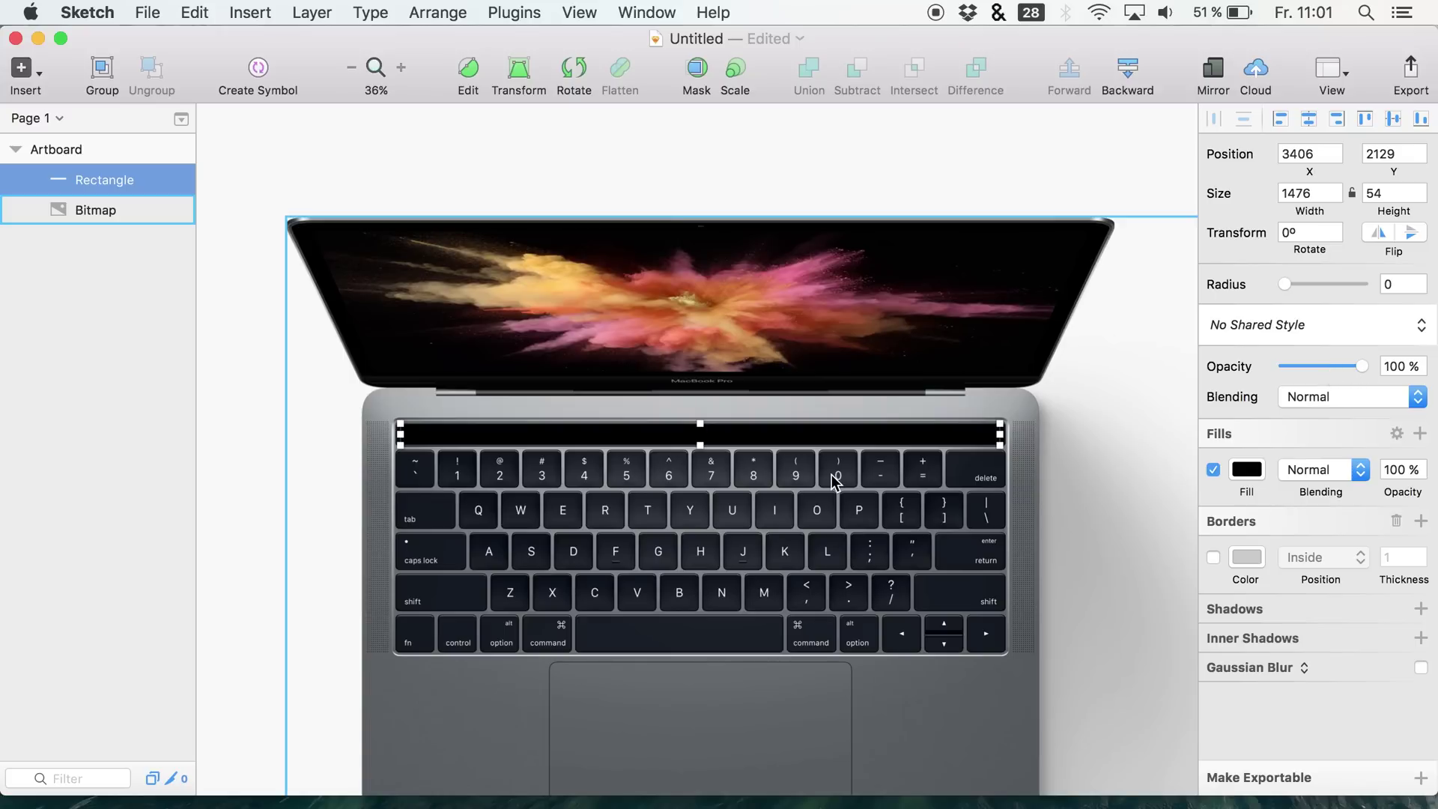
scroll(517, 435, up, 5)
scroll(517, 438, left, 3)
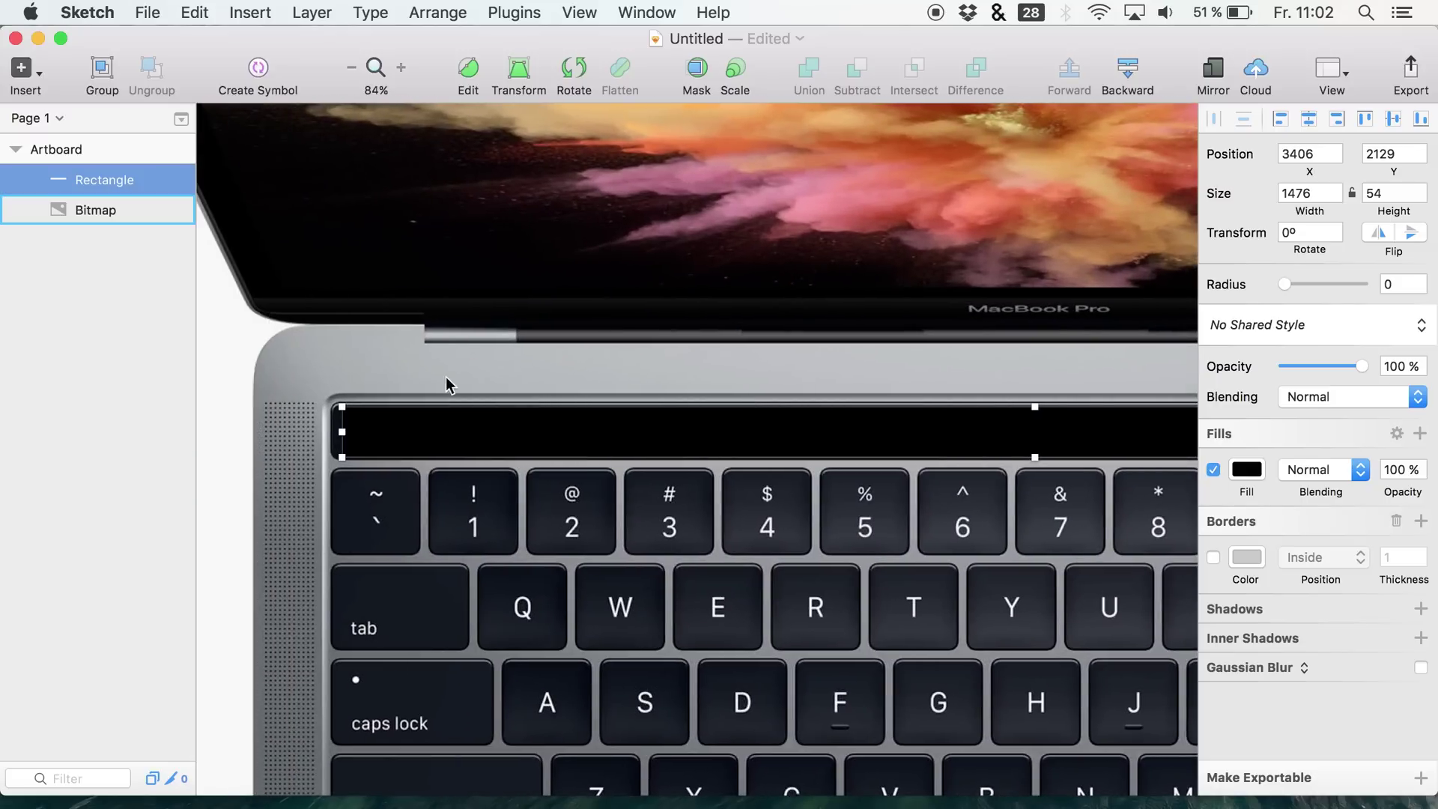
Add an 'Opacity' text label on the Touch Bar and colour it white
key(t)
click(368, 432)
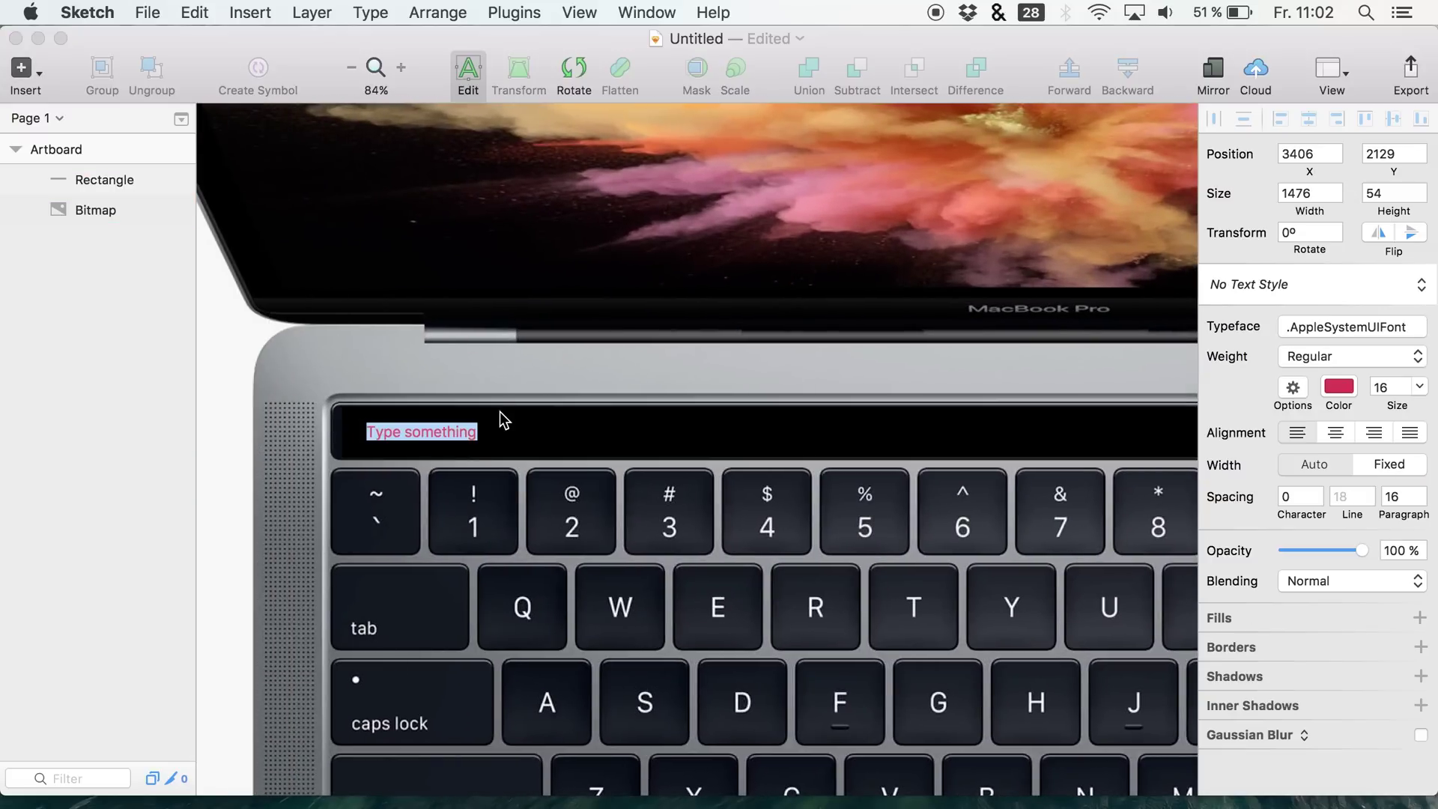
text(Opacity)
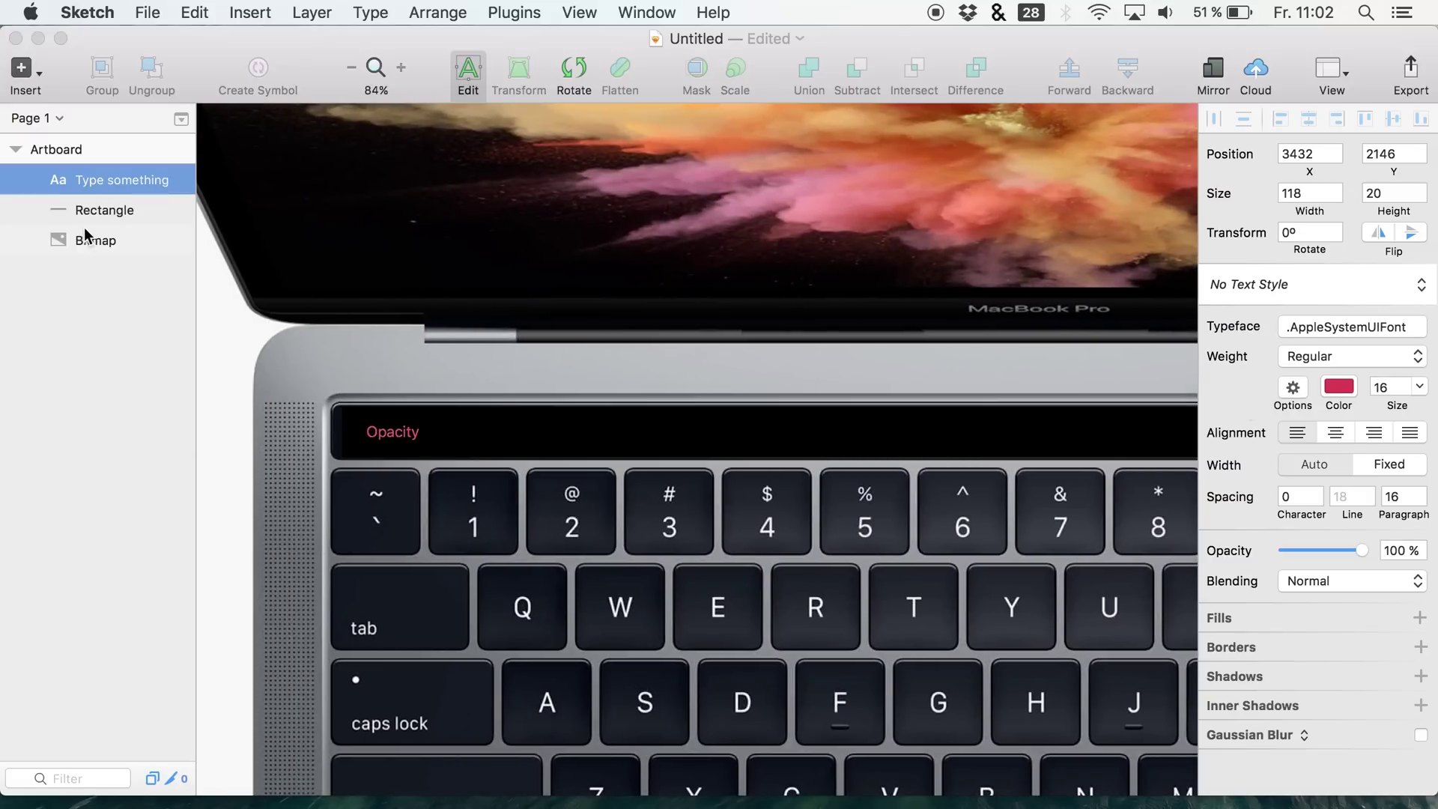
click(101, 212)
click(98, 181)
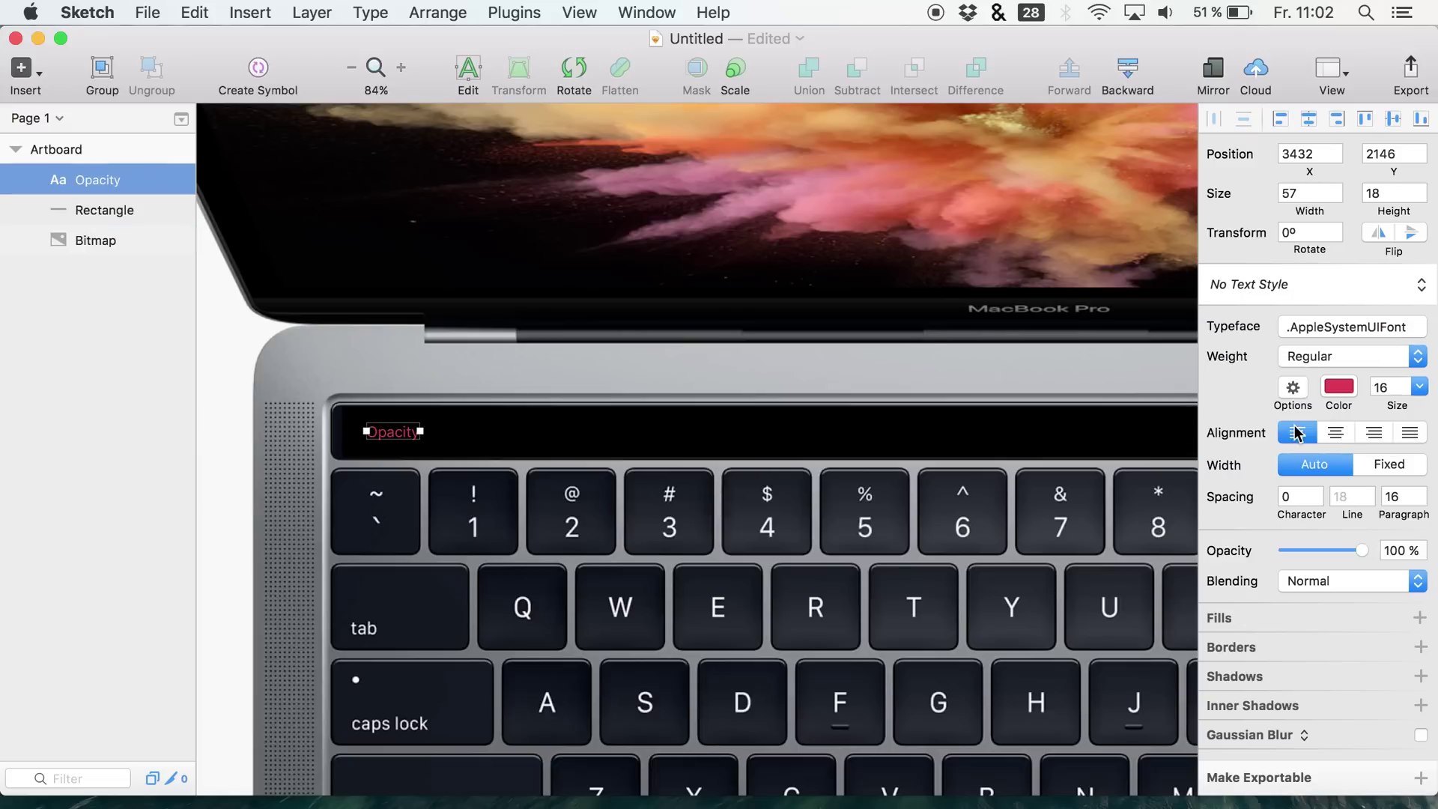
click(1339, 386)
drag(1303, 483, 1130, 402)
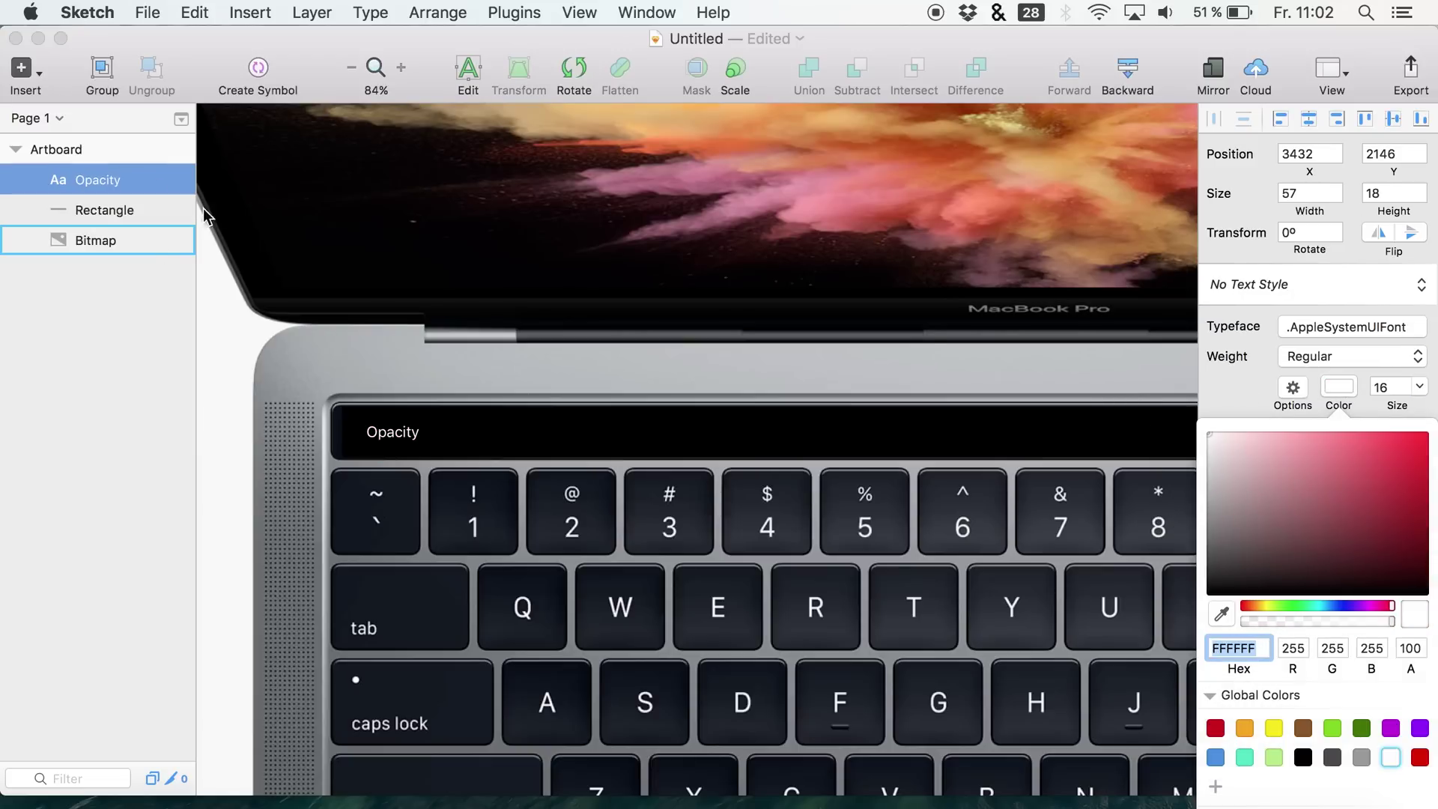
click(88, 181)
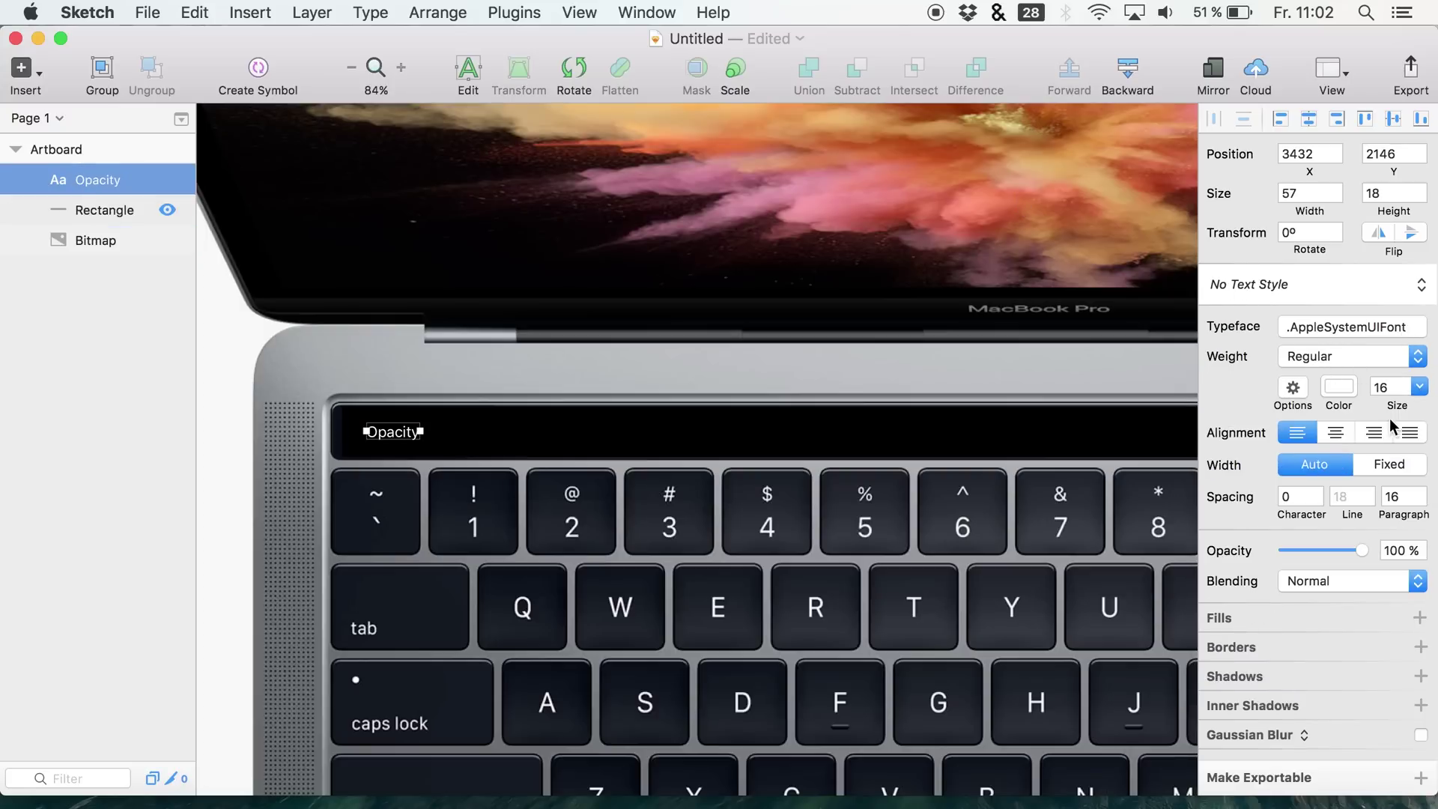
Try font size 20, revert to 16, and shift the label to the Touch Bar's left end
text(20)
key(Return)
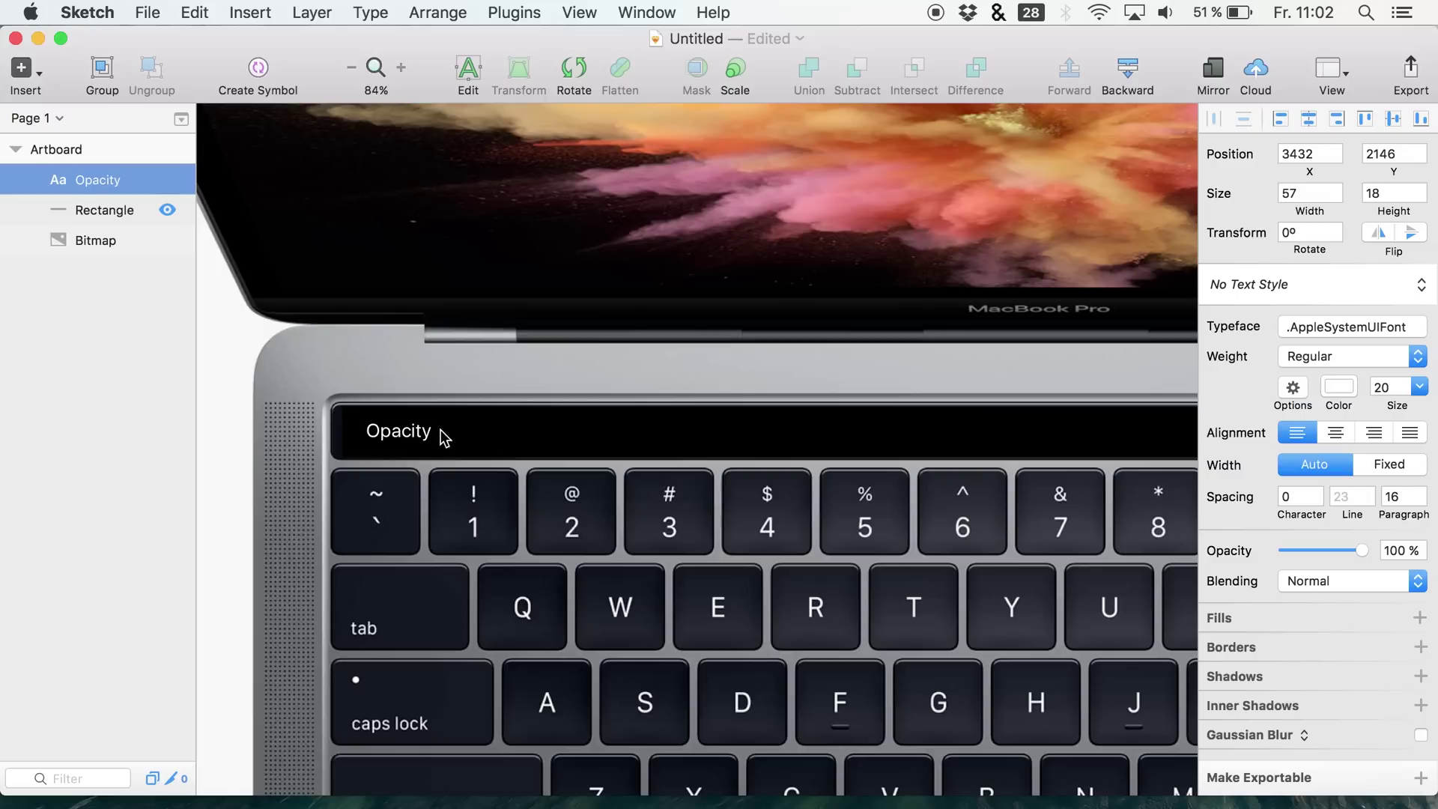
key(super+z)
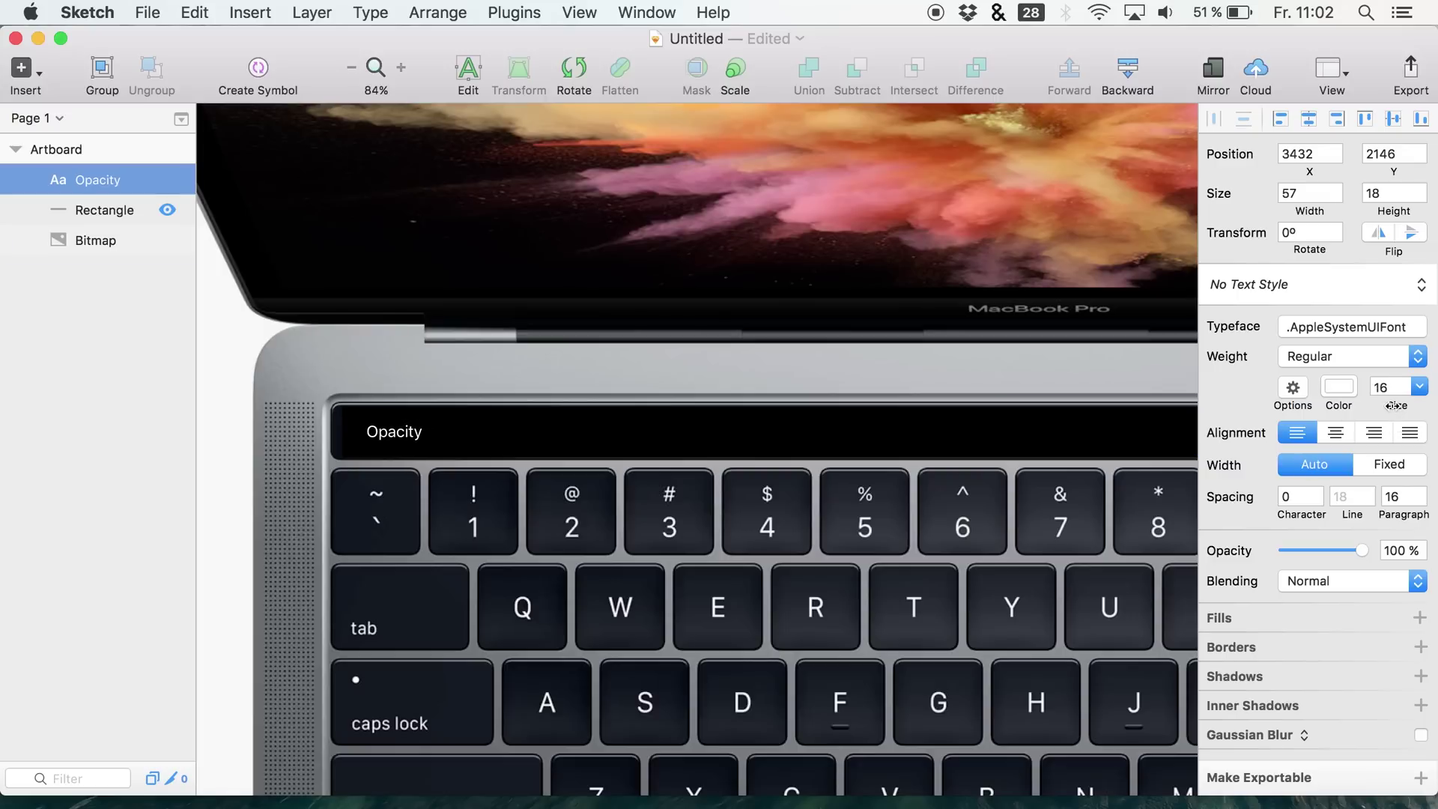
drag(390, 442, 366, 441)
key(Right)
key(Right)
key(Right)
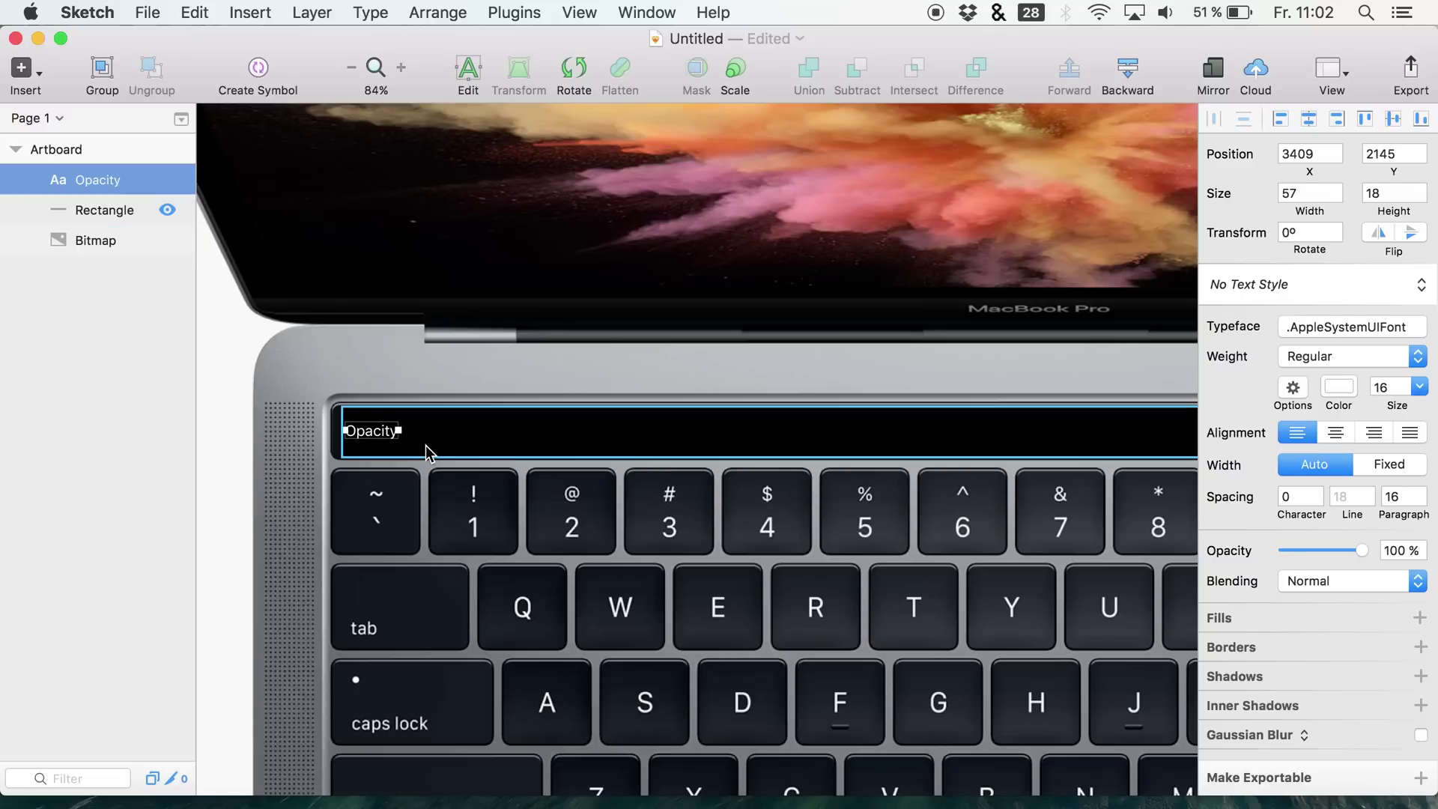
Reselect the black Touch Bar rectangle, then the Opacity text layer
scroll(425, 445, down, 3)
click(495, 442)
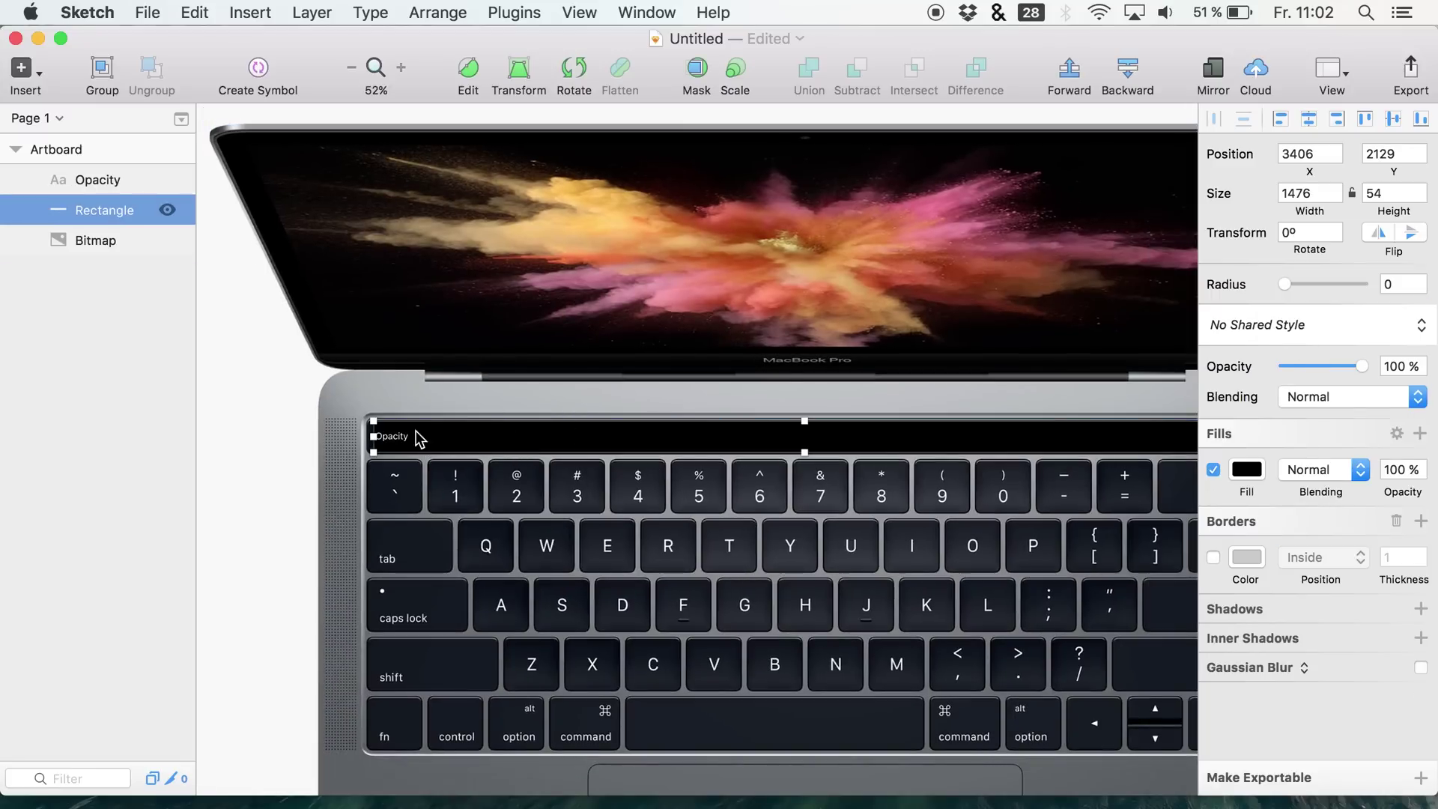
scroll(372, 464, up, 5)
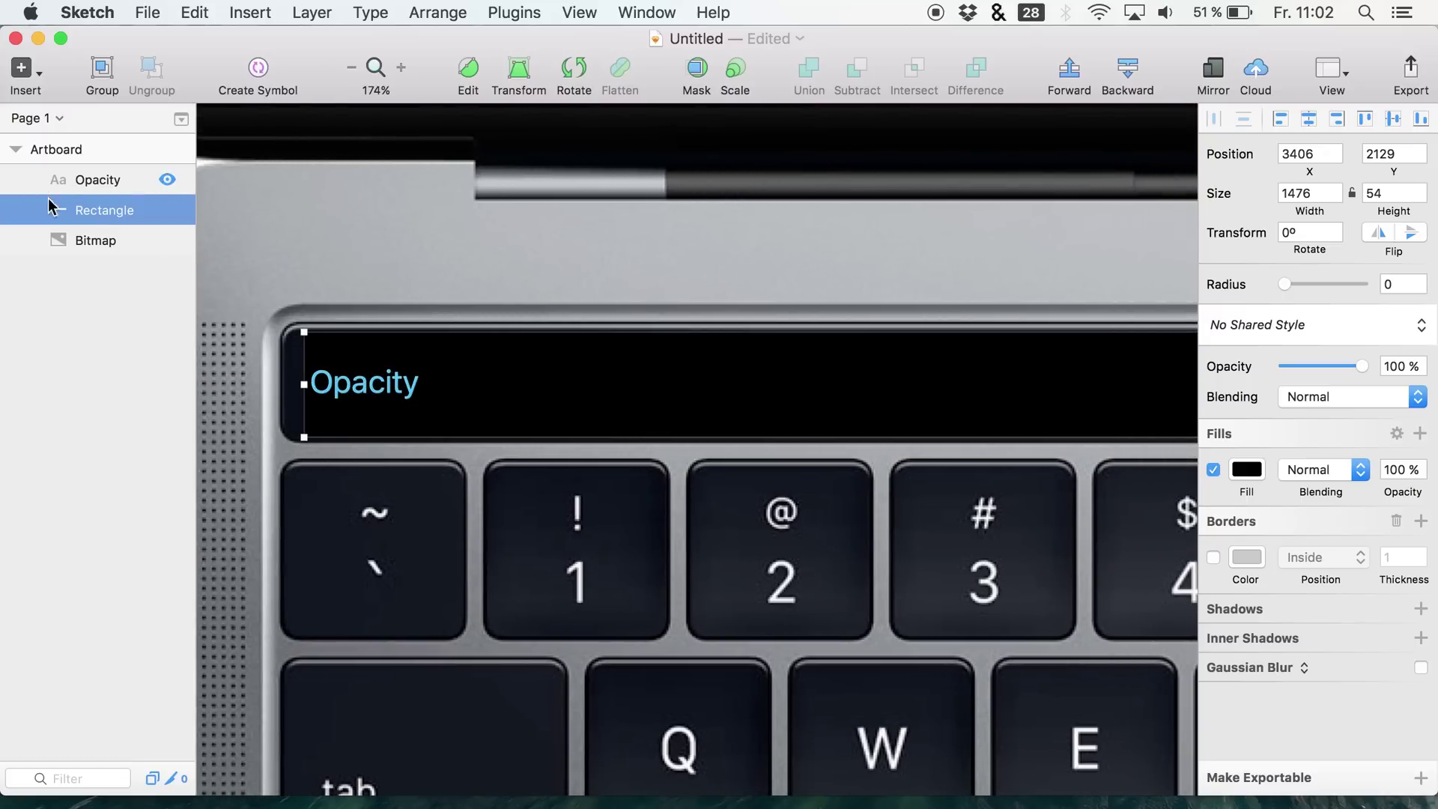
click(78, 237)
click(93, 211)
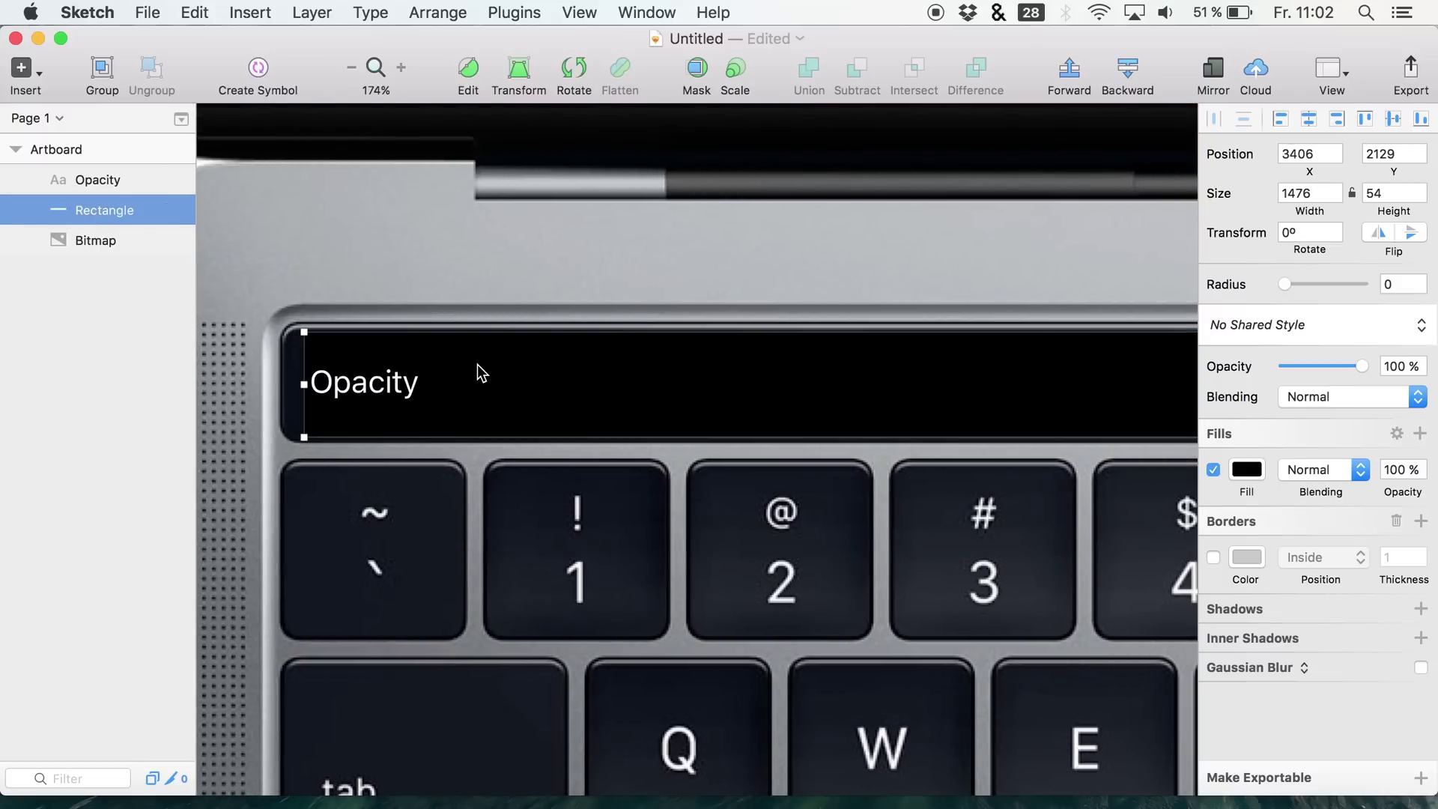
click(98, 180)
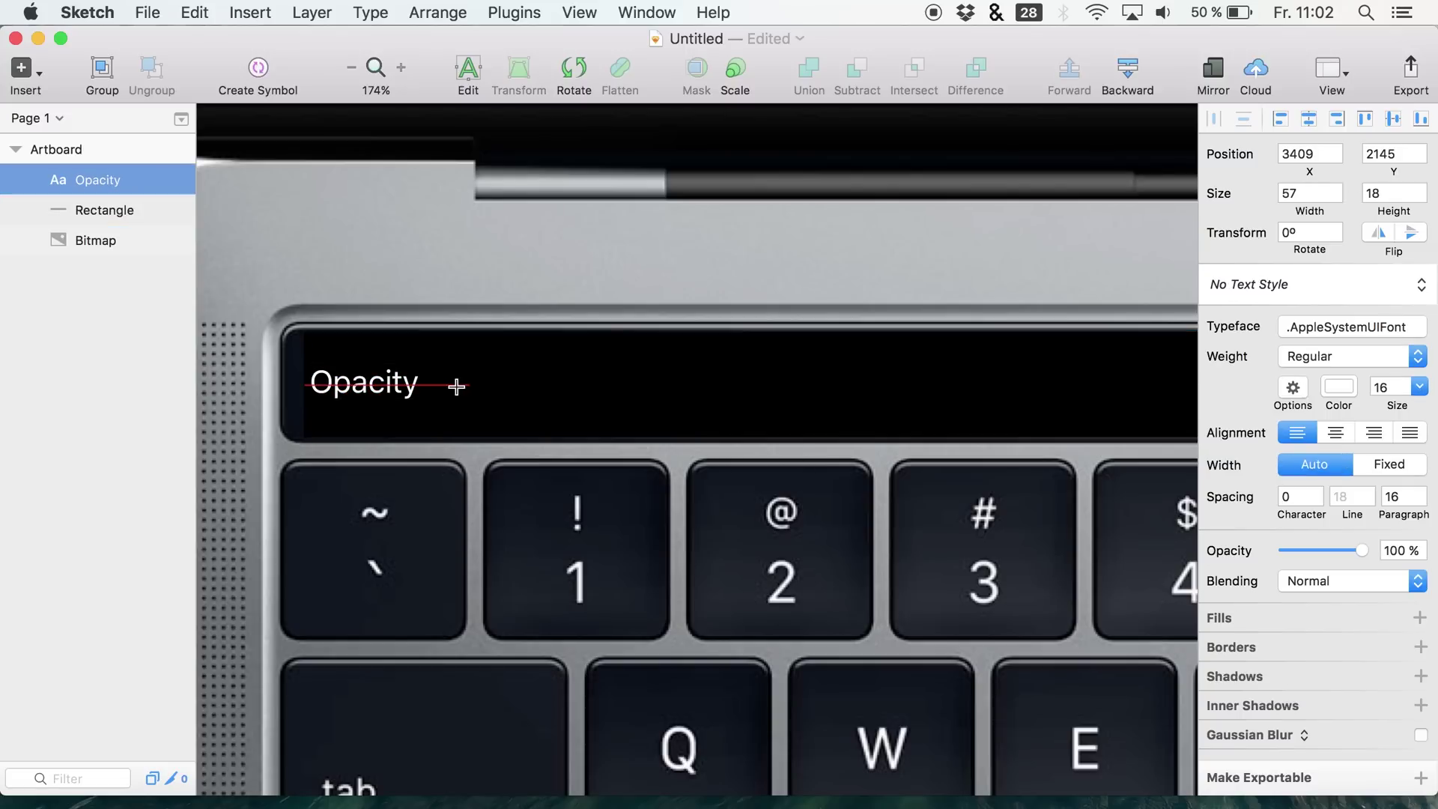
Draw a thin 161×5 rounded light-grey bar and move it right of the Opacity label
drag(459, 382, 772, 390)
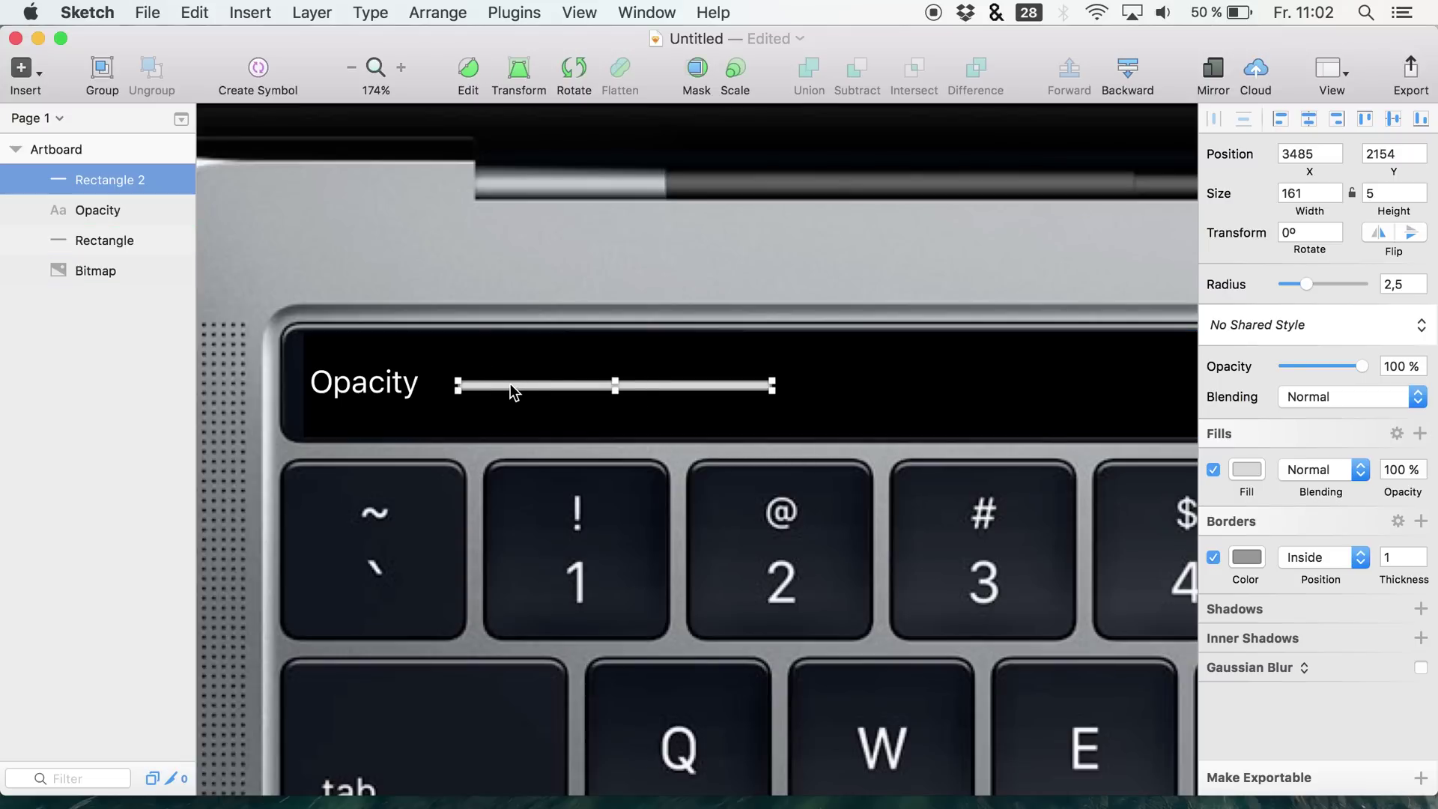
mouse_move(510, 383)
mouse_down()
mouse_move(570, 384)
mouse_move(536, 384)
mouse_up()
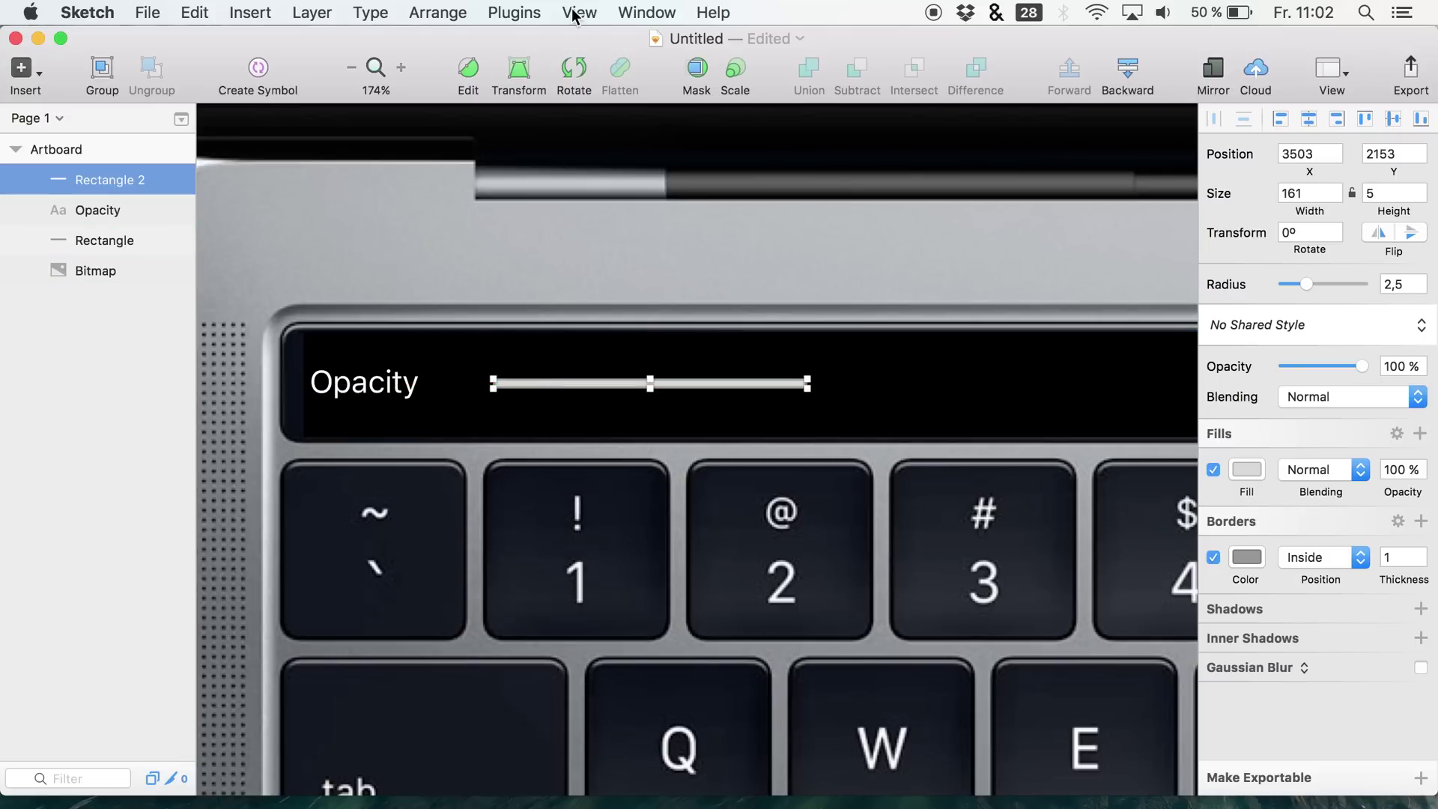
click(578, 12)
Turn on pixel preview and rulers for the canvas
mouse_move(634, 398)
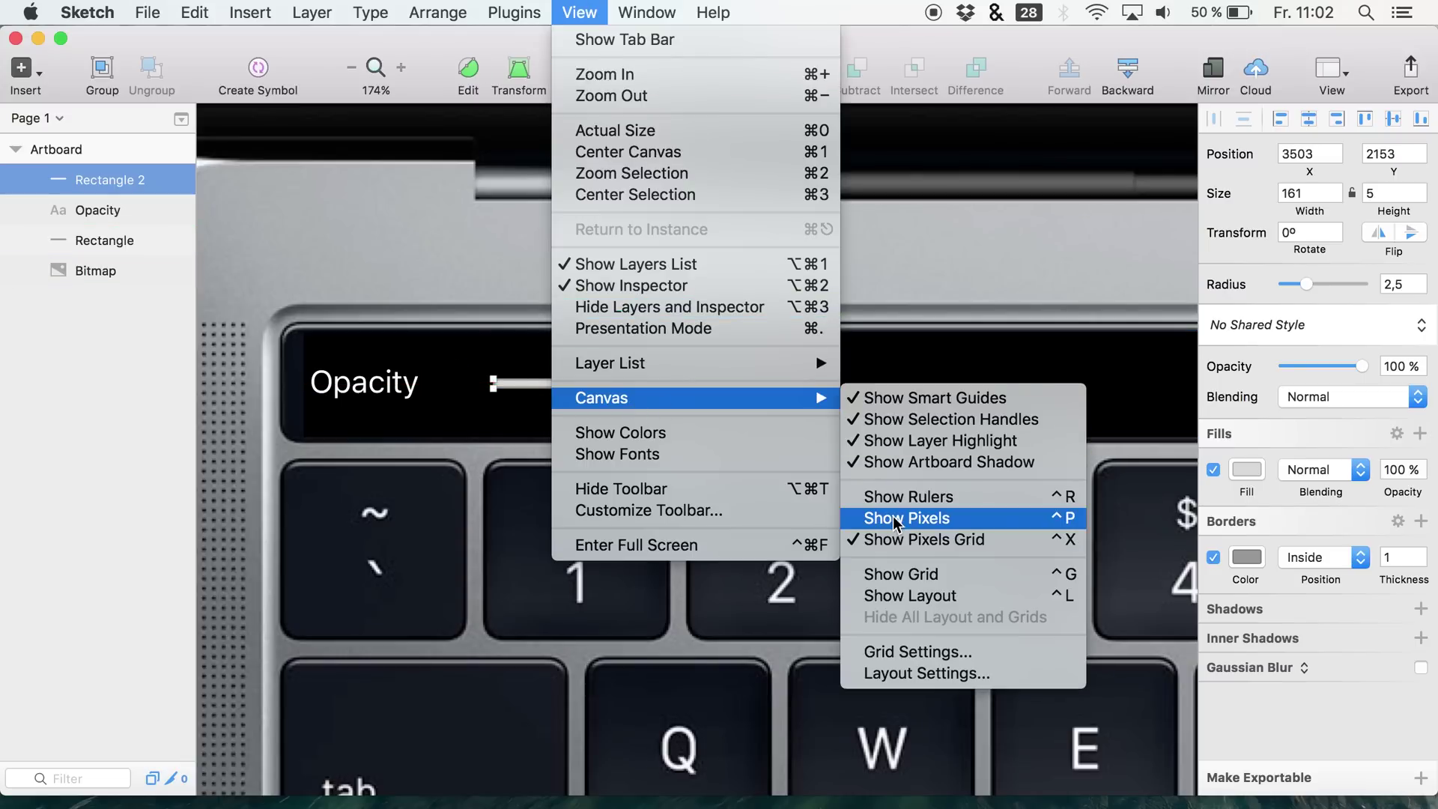
click(857, 517)
click(514, 12)
mouse_move(578, 12)
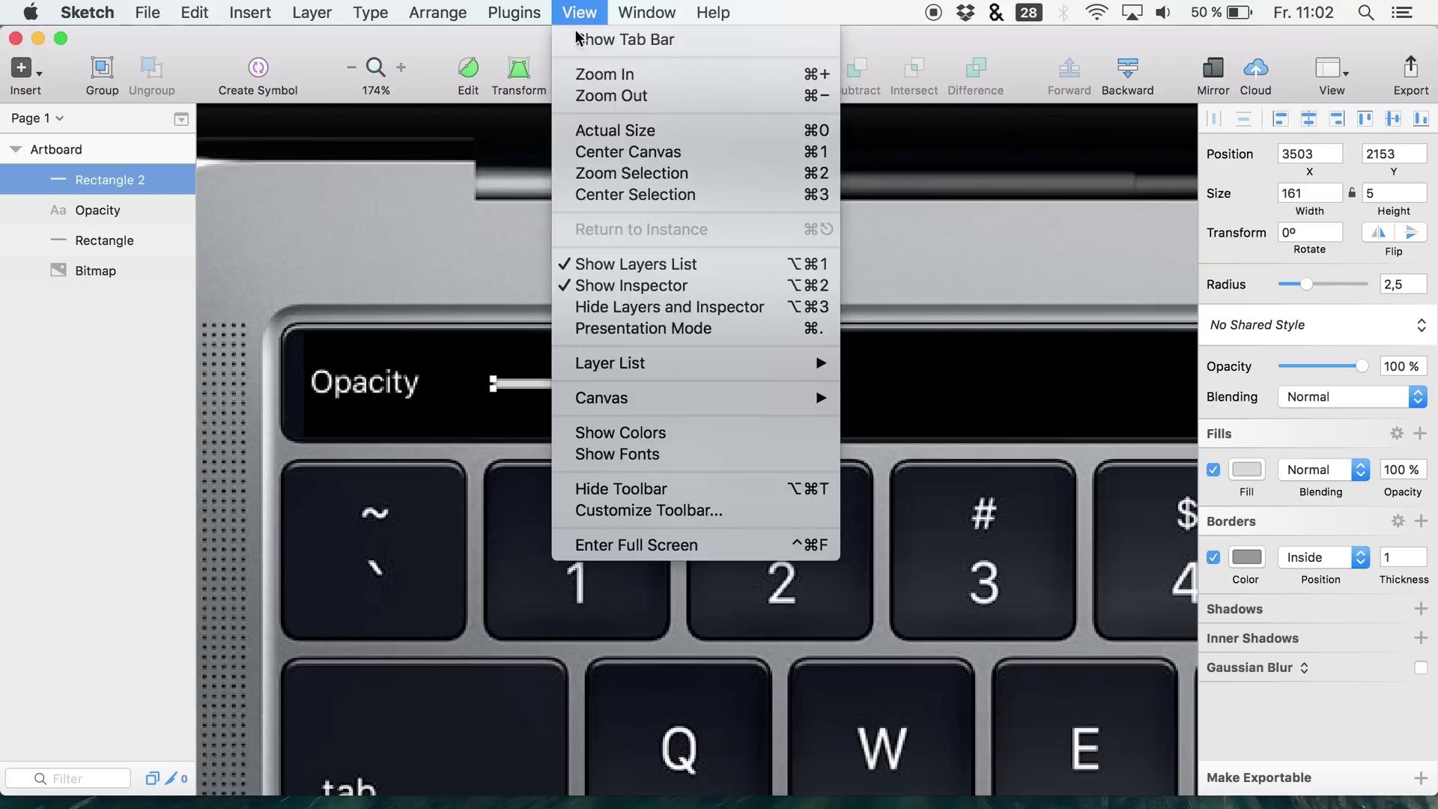
mouse_move(741, 398)
click(934, 499)
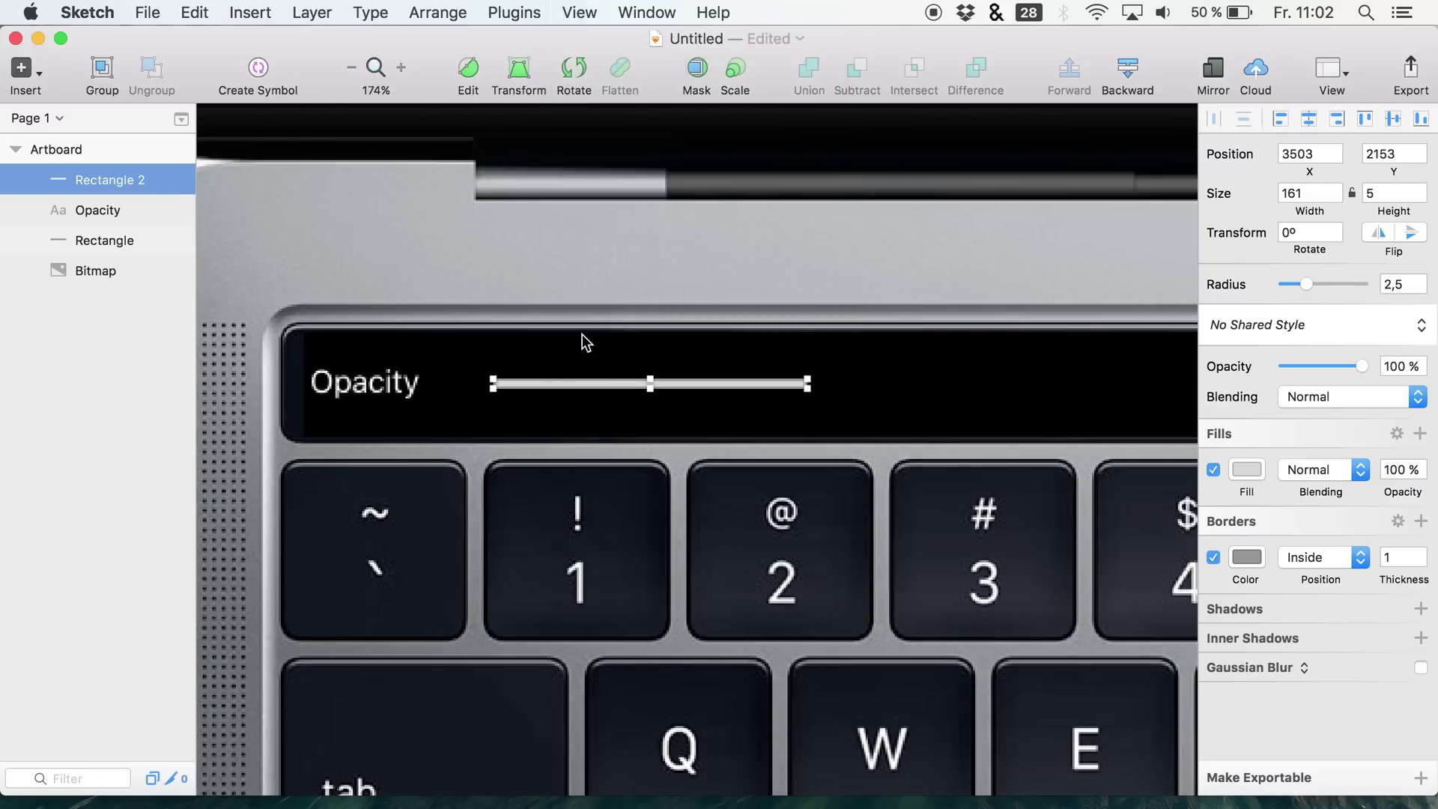
Place a guide, nudge the bar to 32 from the label, and set its width to 200
drag(439, 113, 485, 119)
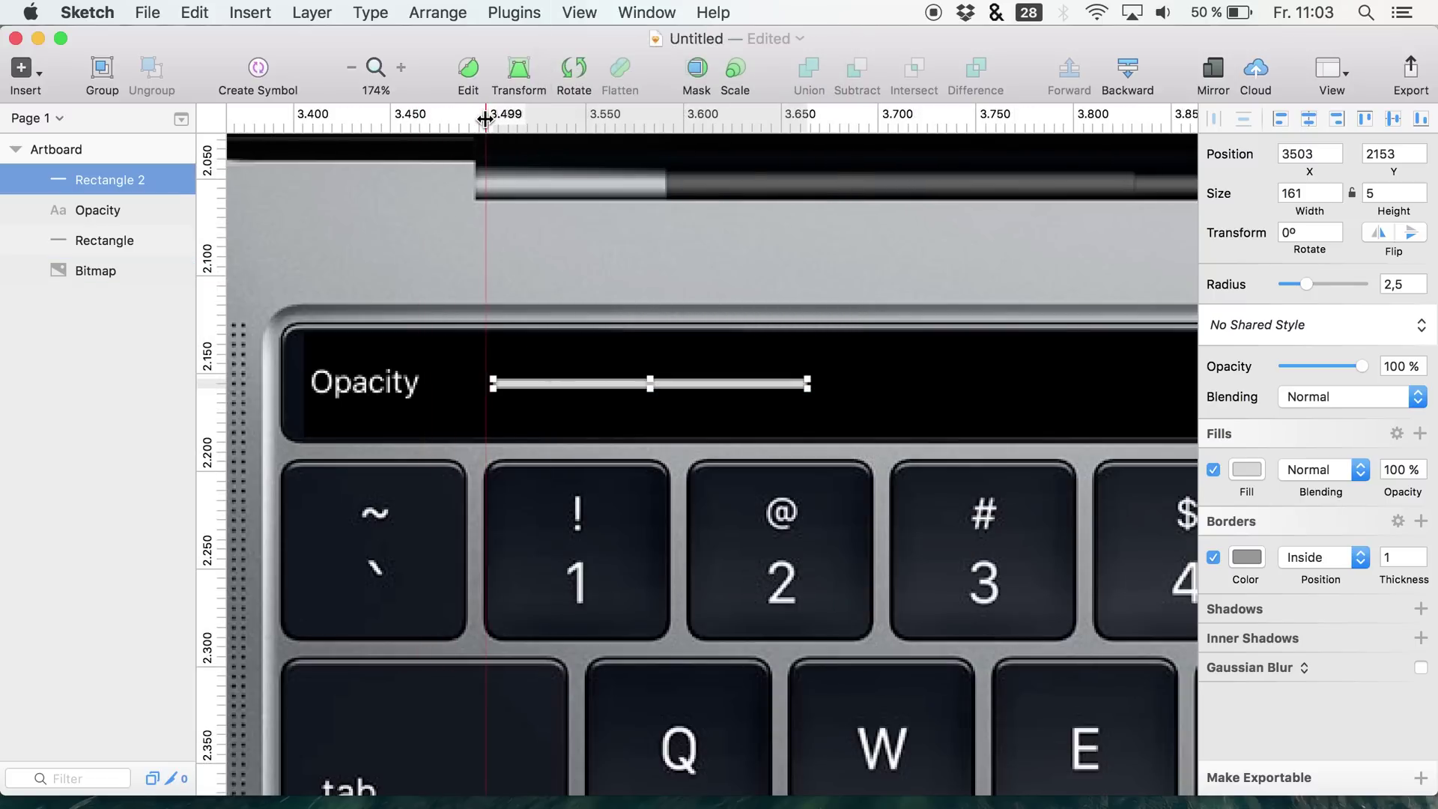
key(Left)
key(Left)
key(Left)
key(Left)
key(Left)
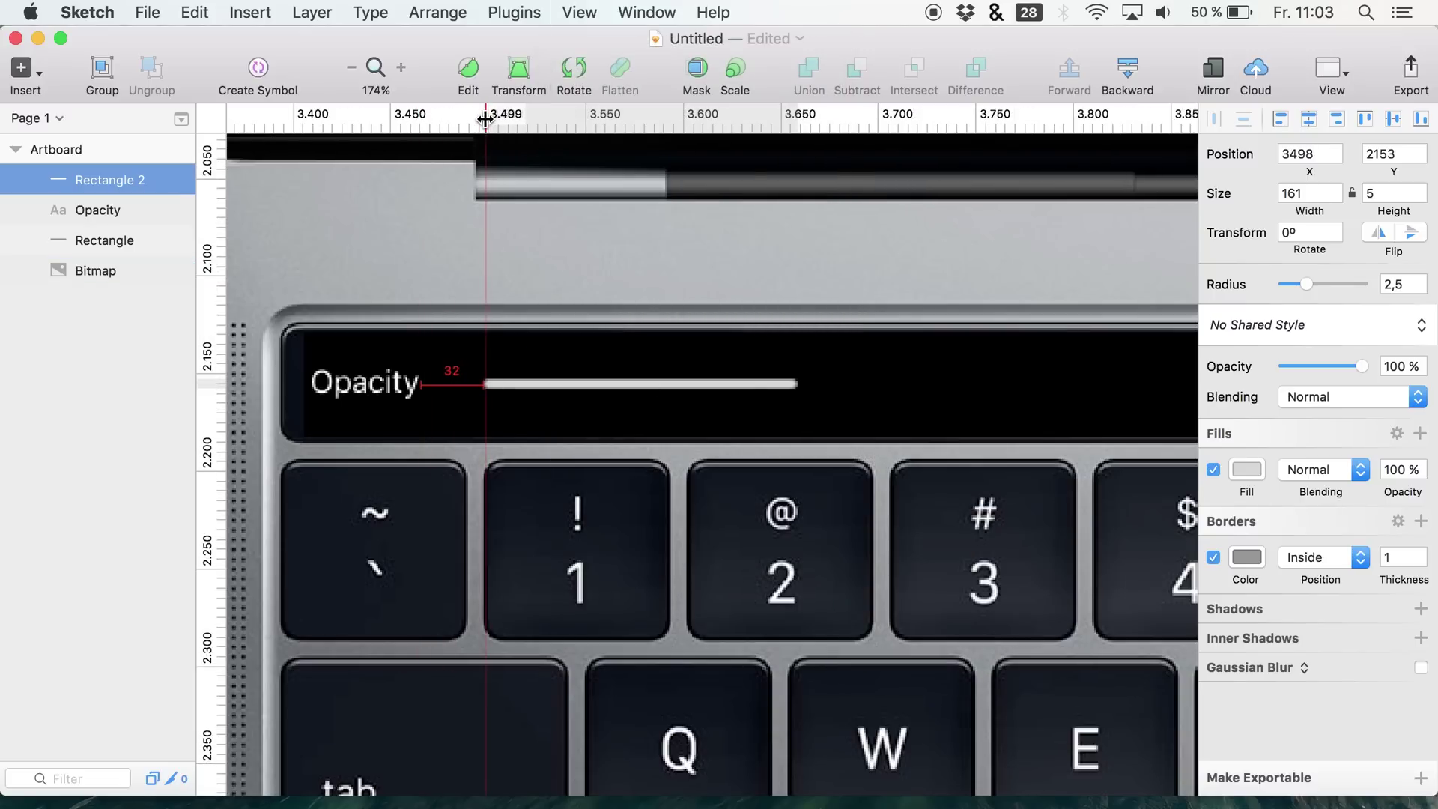
drag(485, 119, 860, 787)
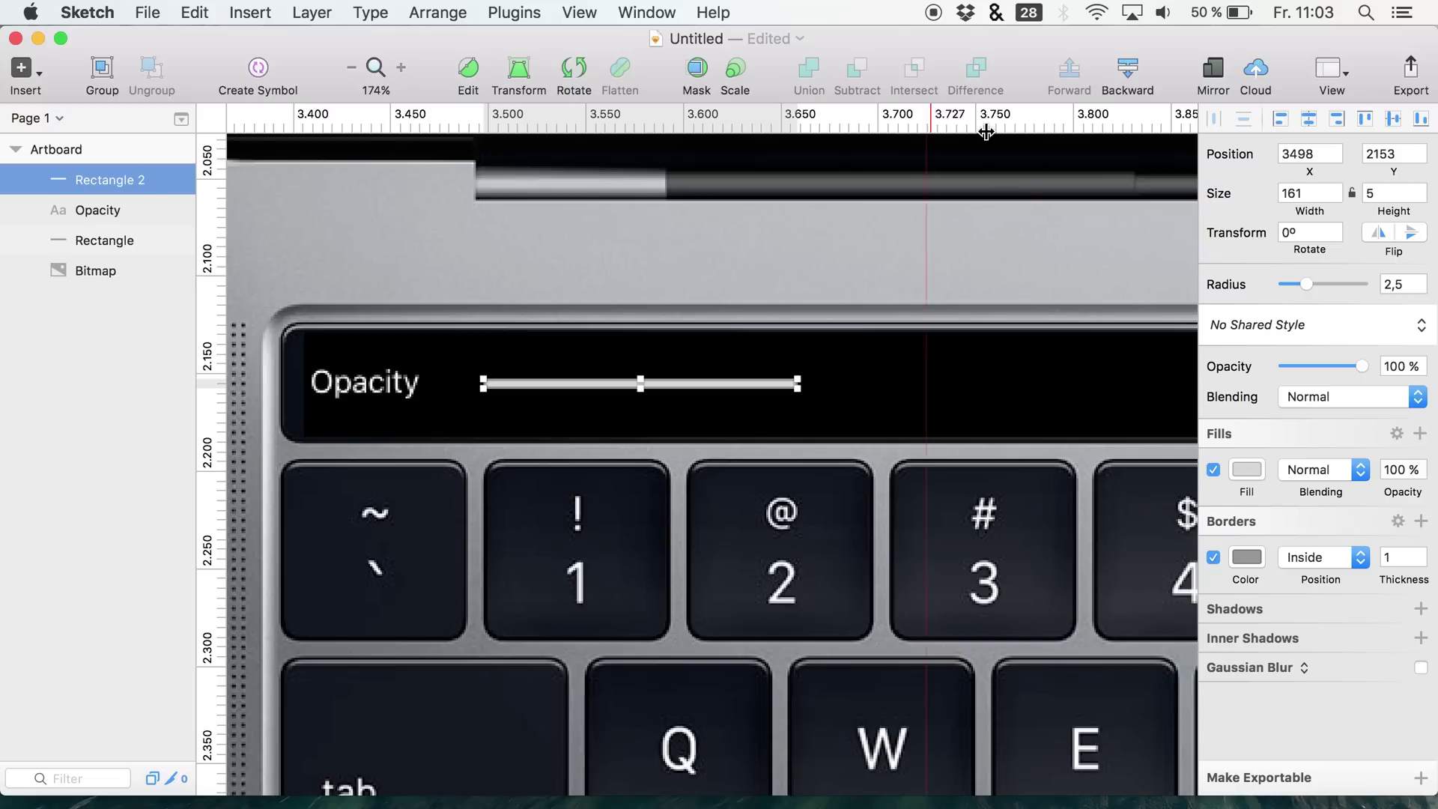
click(1292, 192)
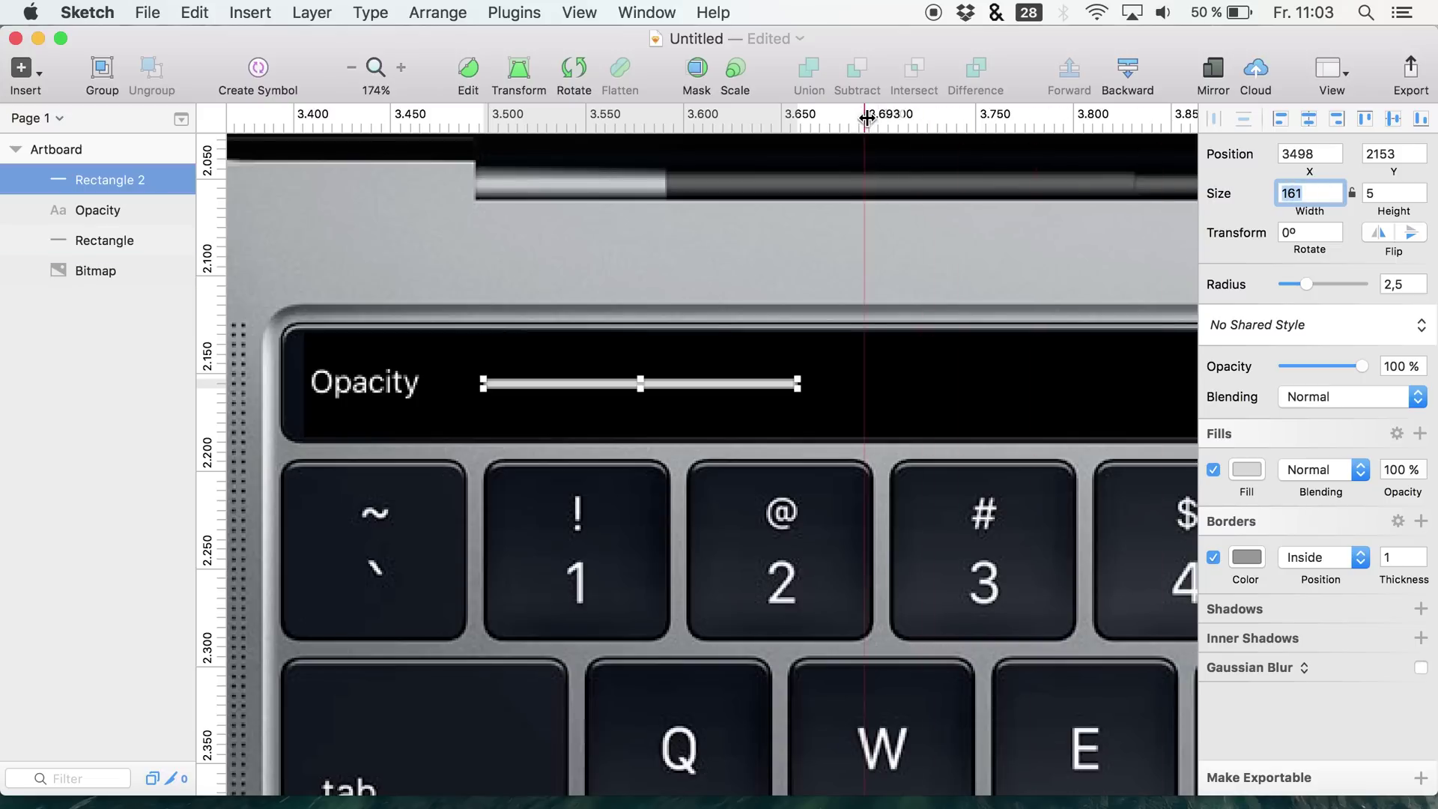
key(Up)
key(Up)
key(Up)
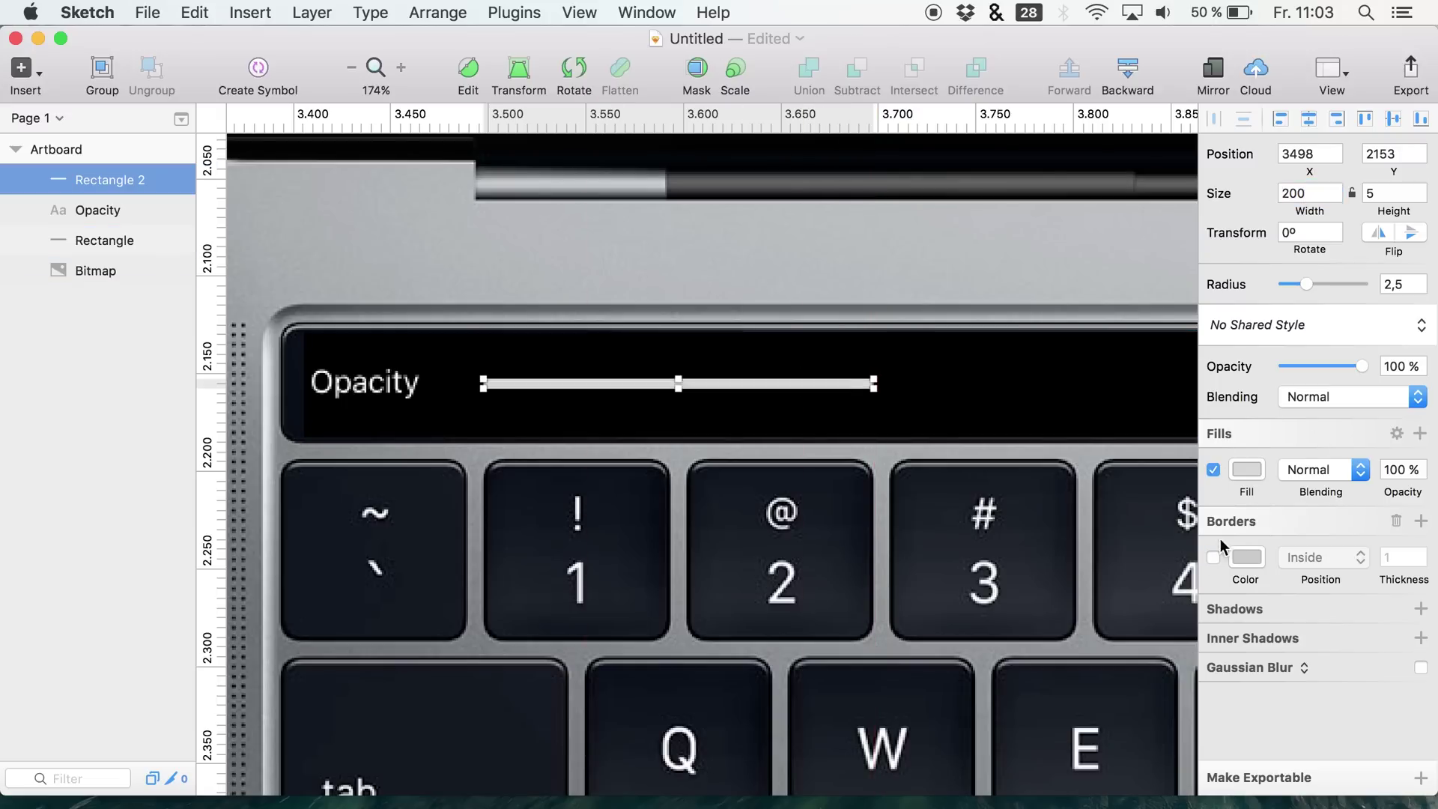
Fill the slider bar with blue 4A90E2 and duplicate it
click(1247, 470)
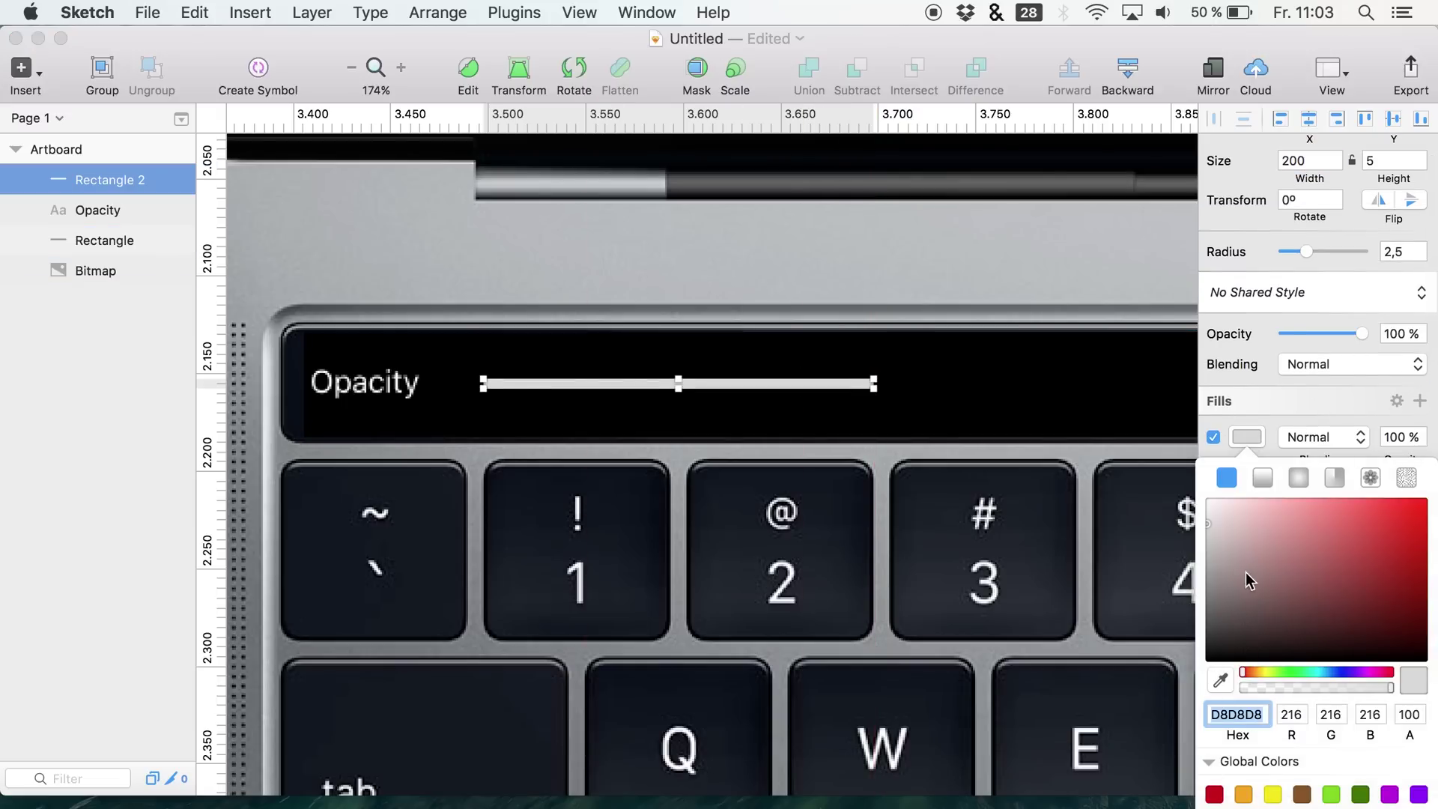
text(4A90E2)
key(Return)
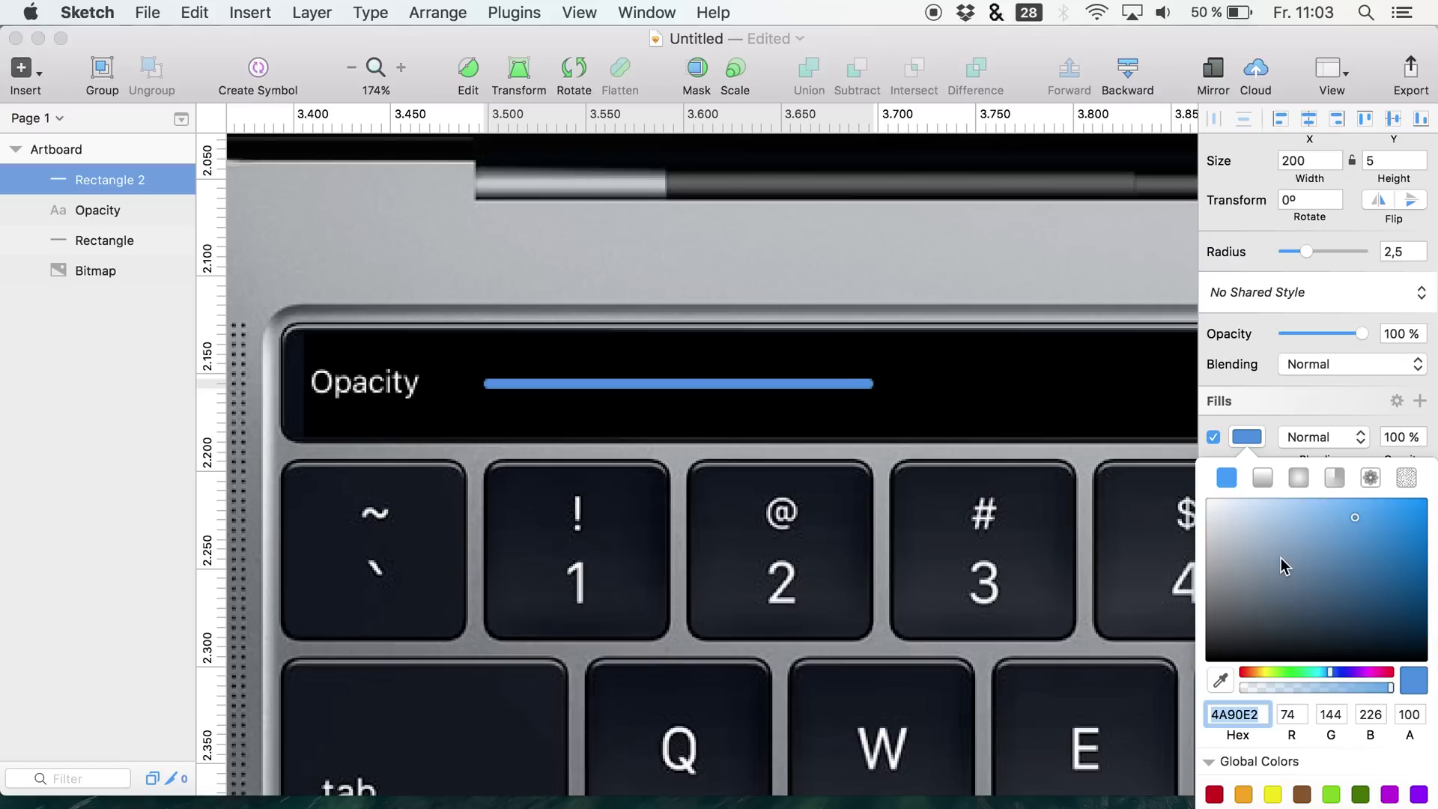
click(1256, 437)
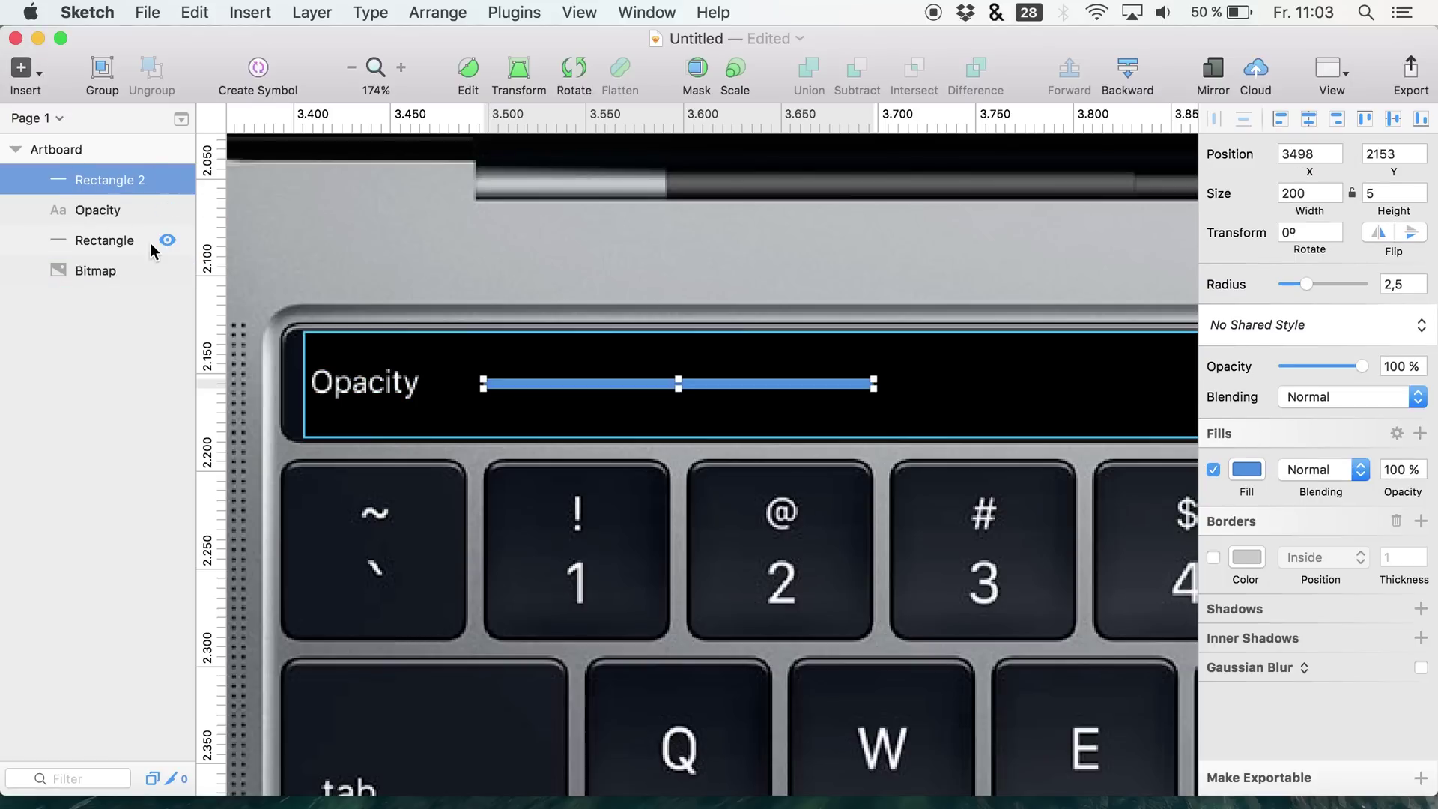
key(super+d)
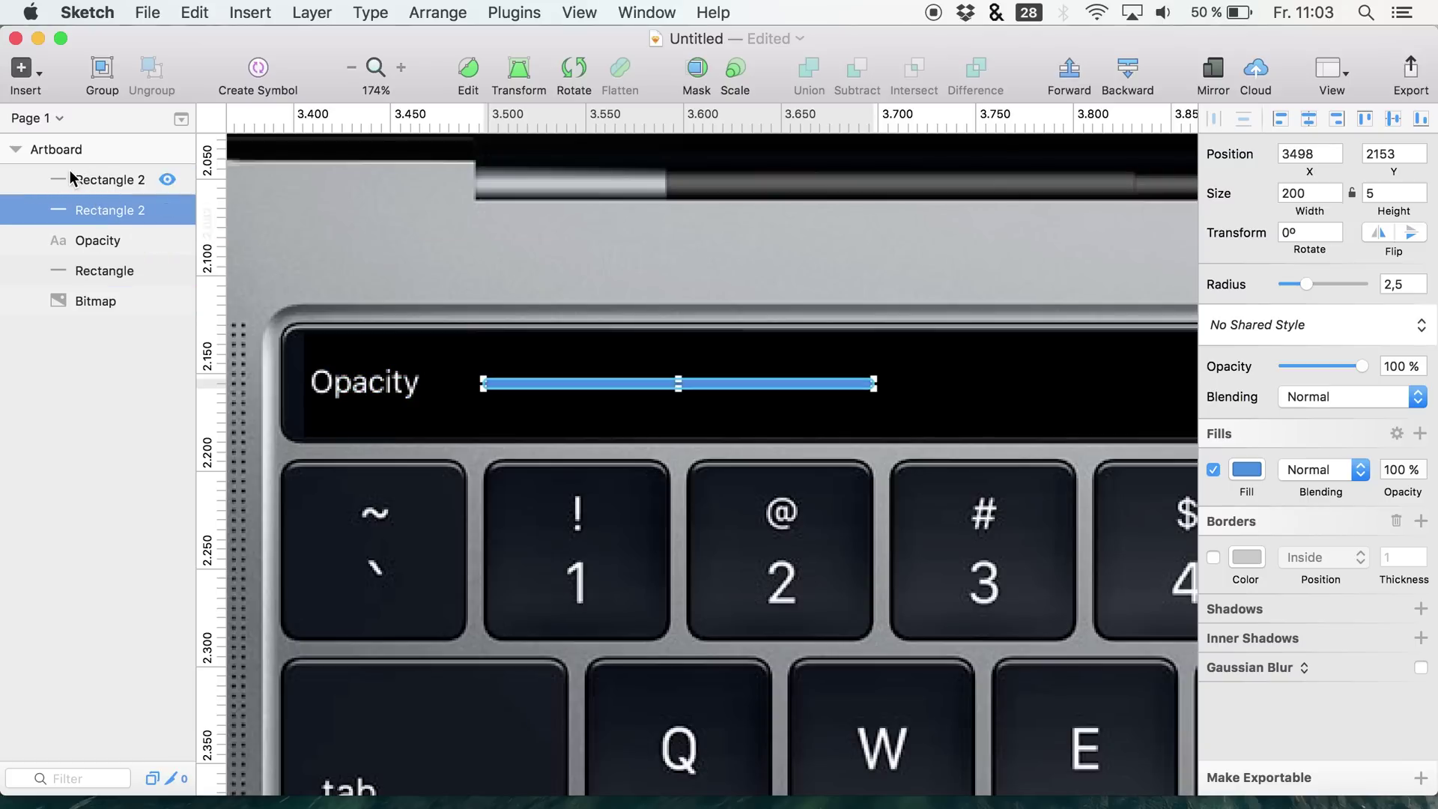
Select the upper slider bar and scrub its width from 200 to 153
click(118, 180)
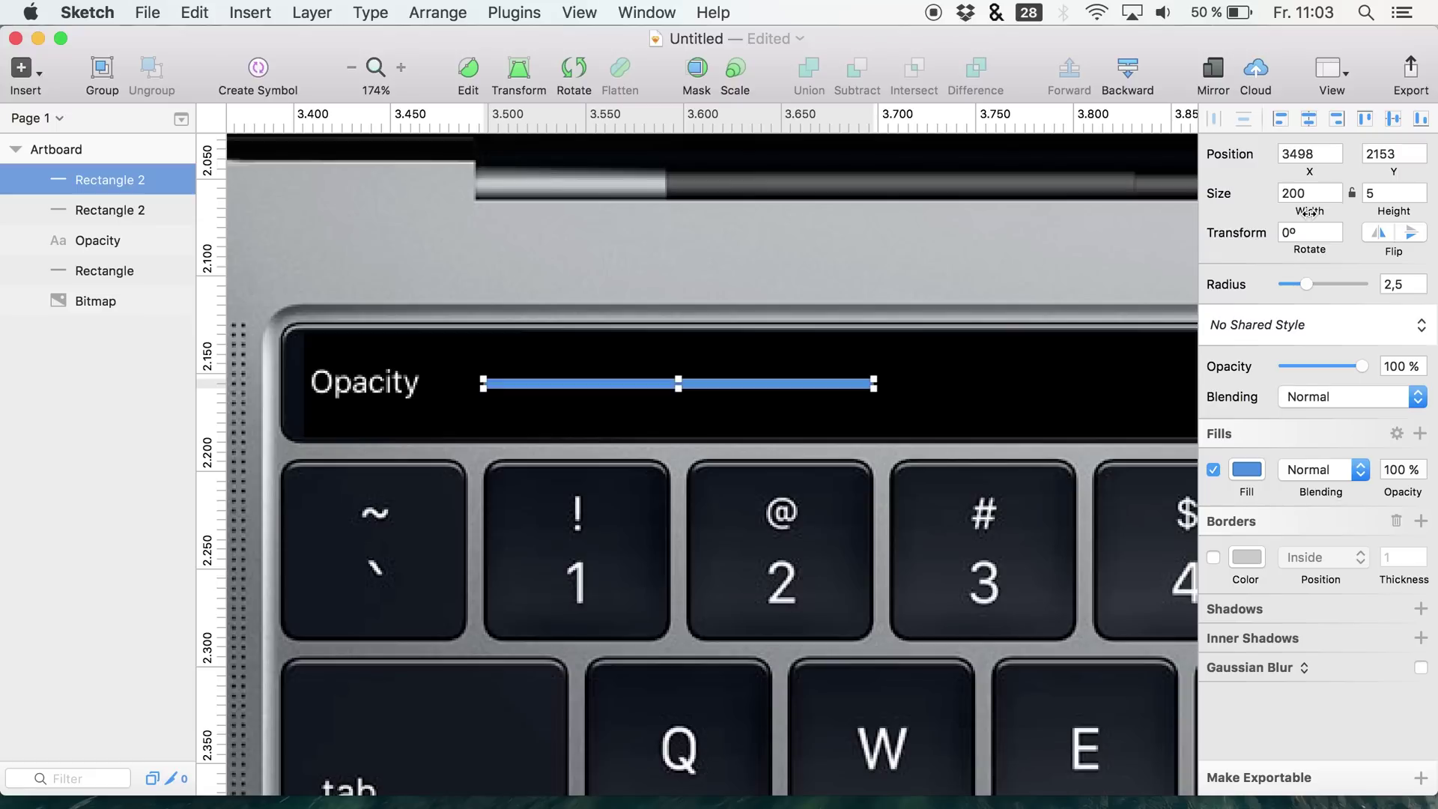
drag(1307, 211, 1256, 212)
key(Tab)
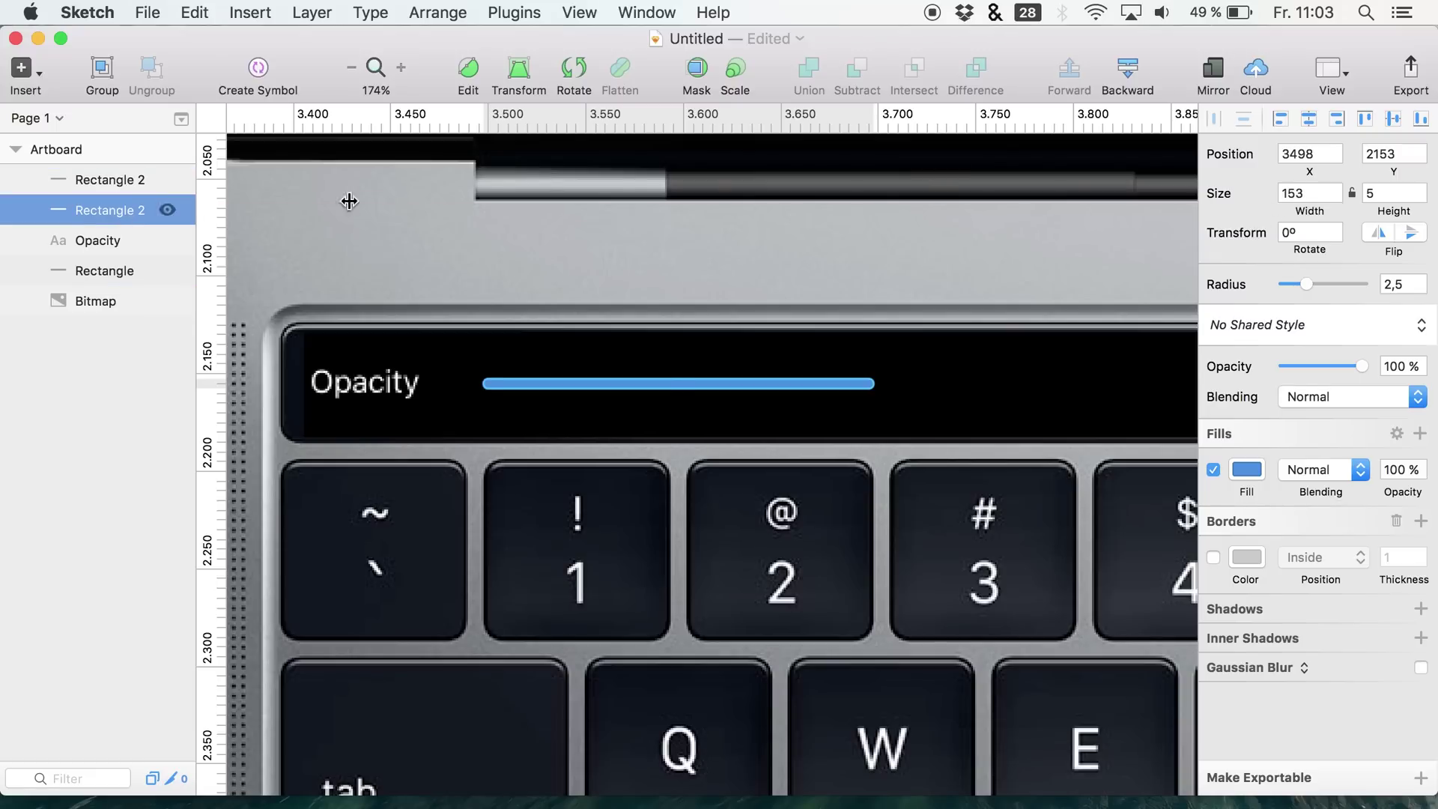
key(Escape)
Switch off the extra fill and make the full-length track light grey CACACA
click(1247, 469)
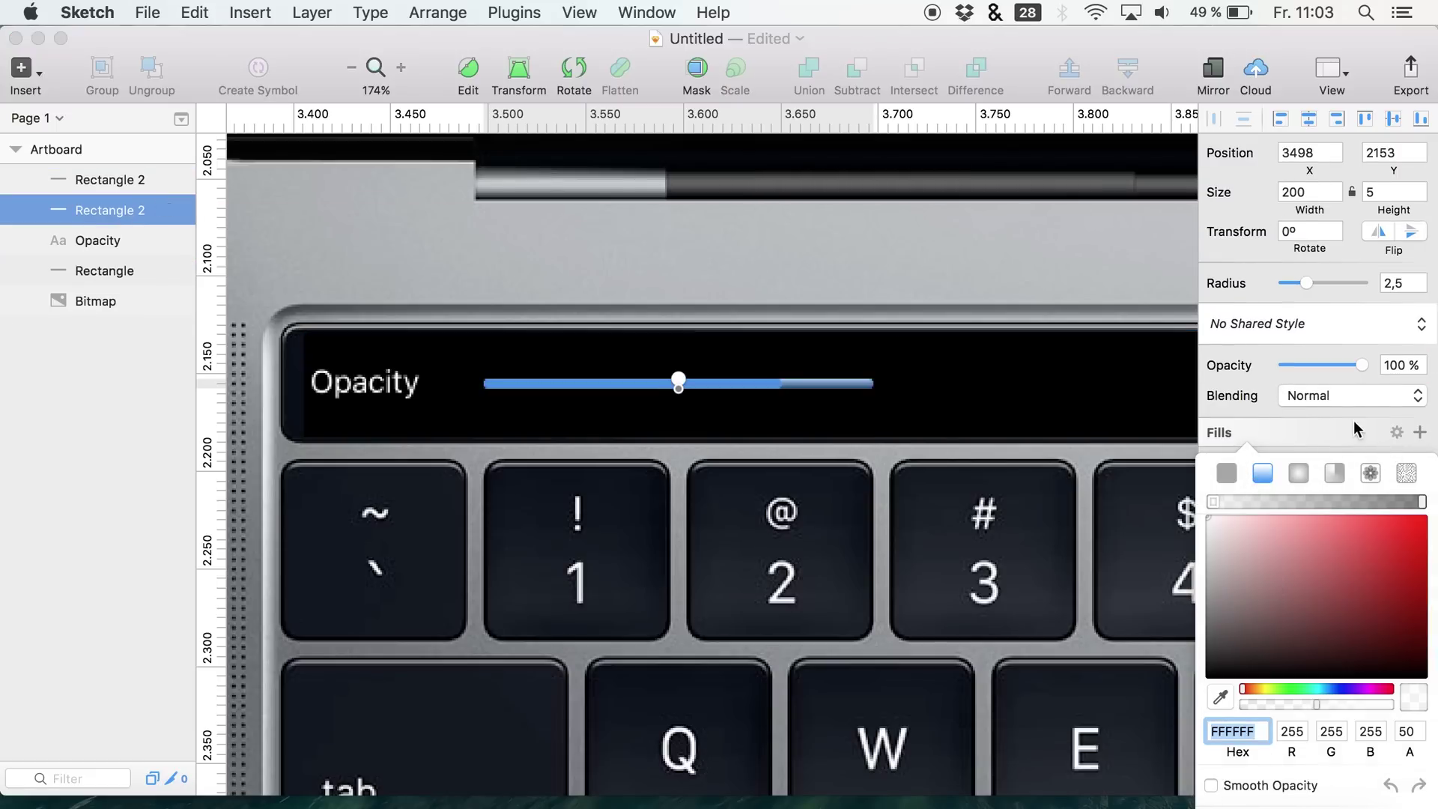
click(1315, 426)
click(1213, 470)
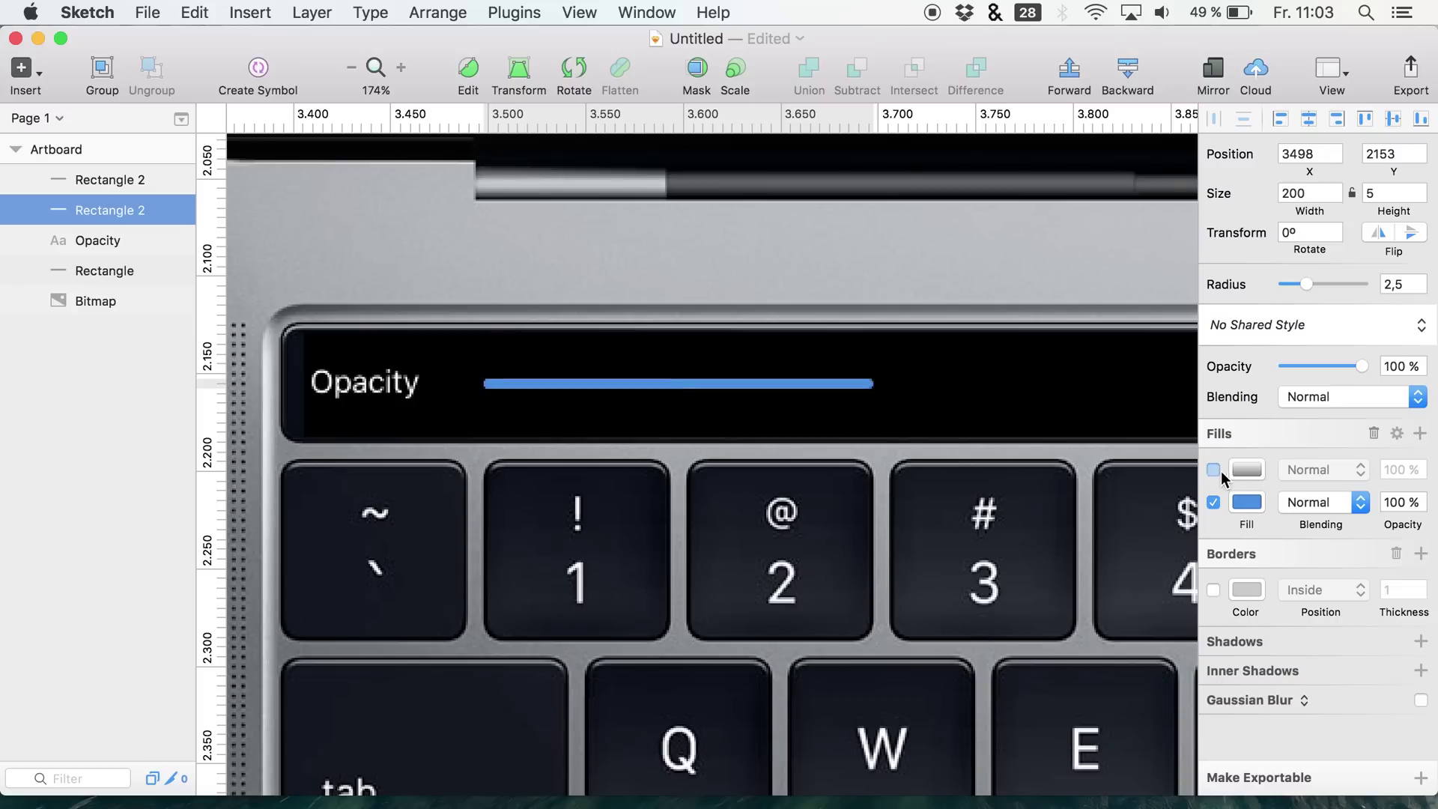
click(1248, 509)
mouse_move(1257, 584)
mouse_down()
mouse_move(1148, 524)
mouse_move(1137, 548)
mouse_move(1137, 532)
mouse_up()
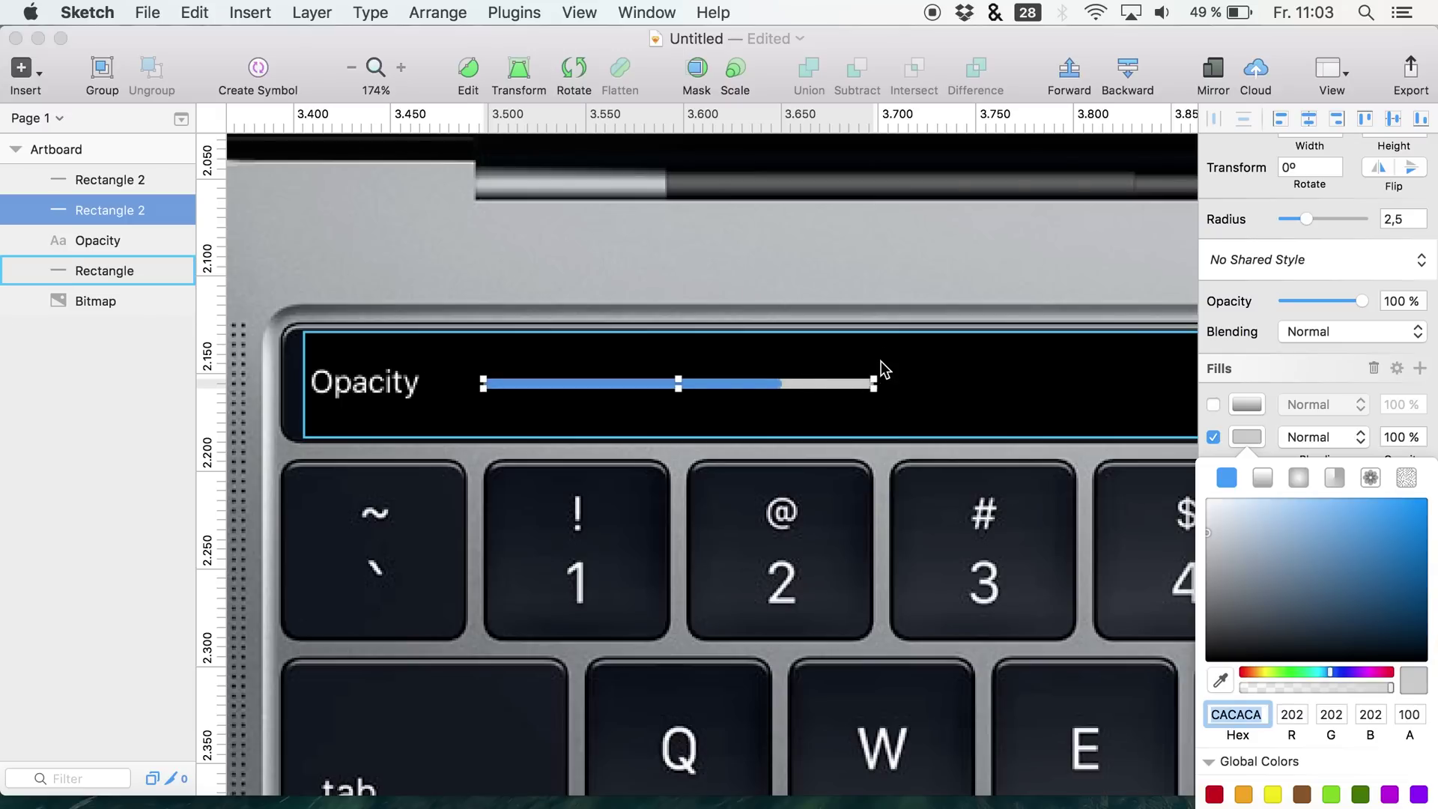
click(762, 384)
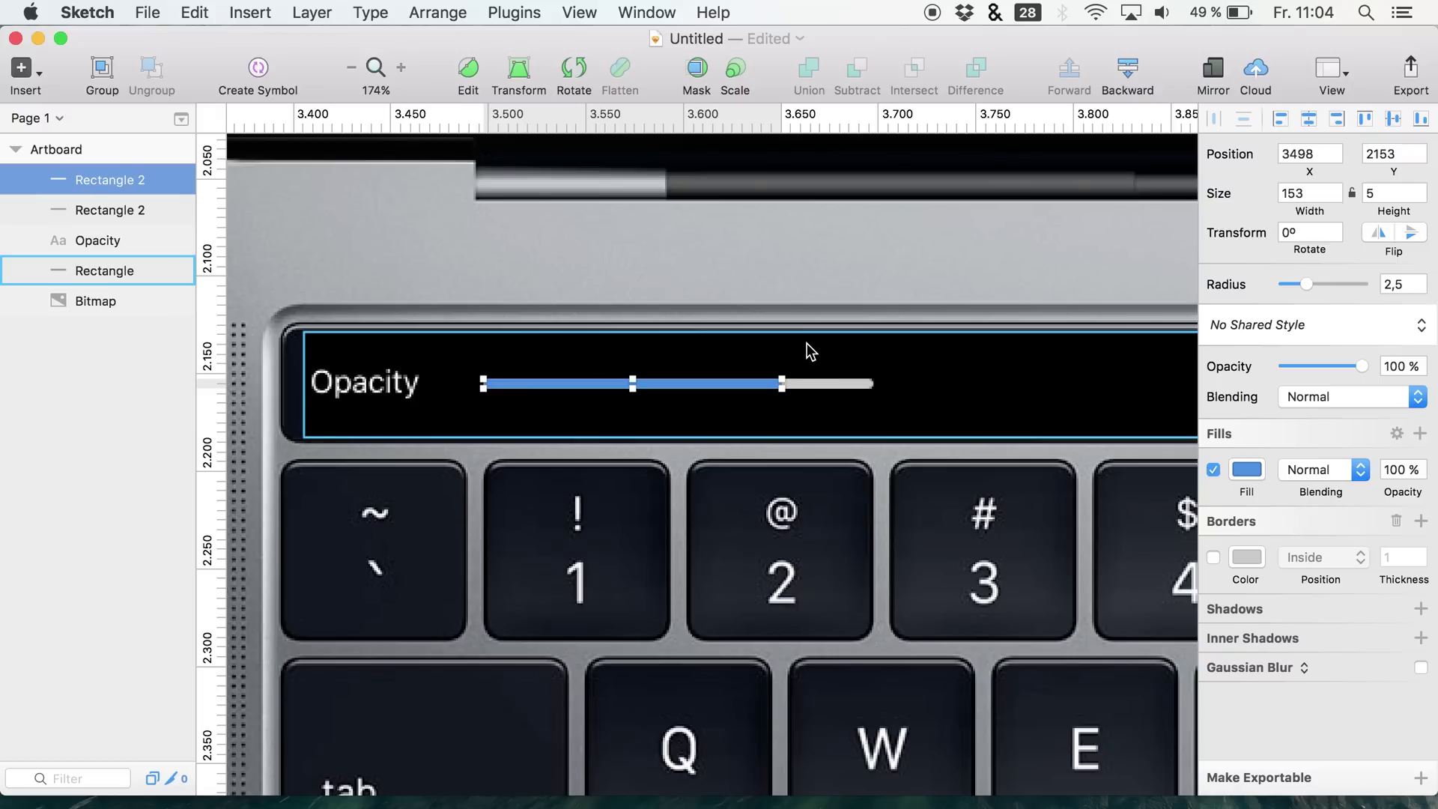
Draw a 14×14 circular knob at the blue bar's end, bordered, with fill FFFFFF
key(o)
drag(764, 372, 820, 400)
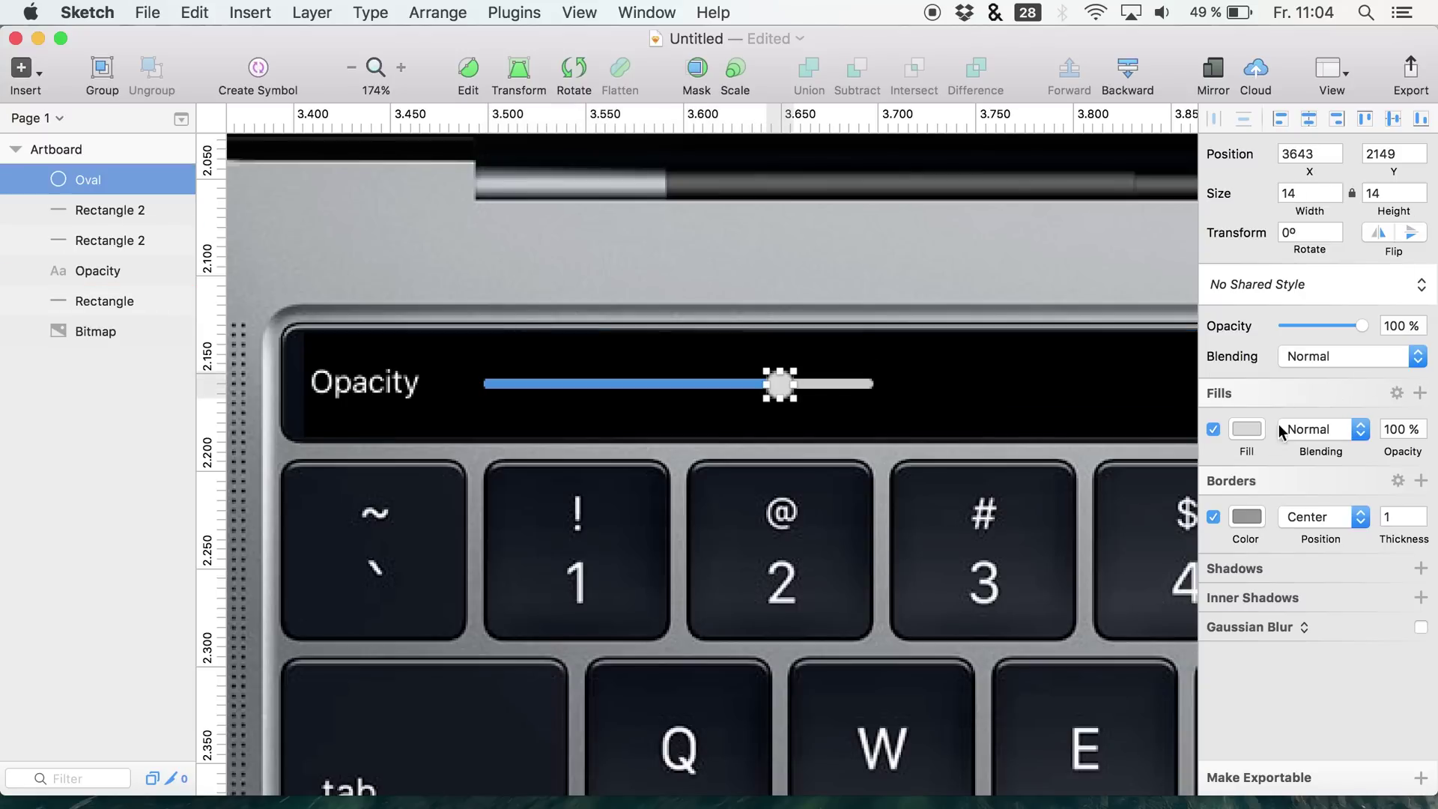
click(1213, 516)
click(1214, 517)
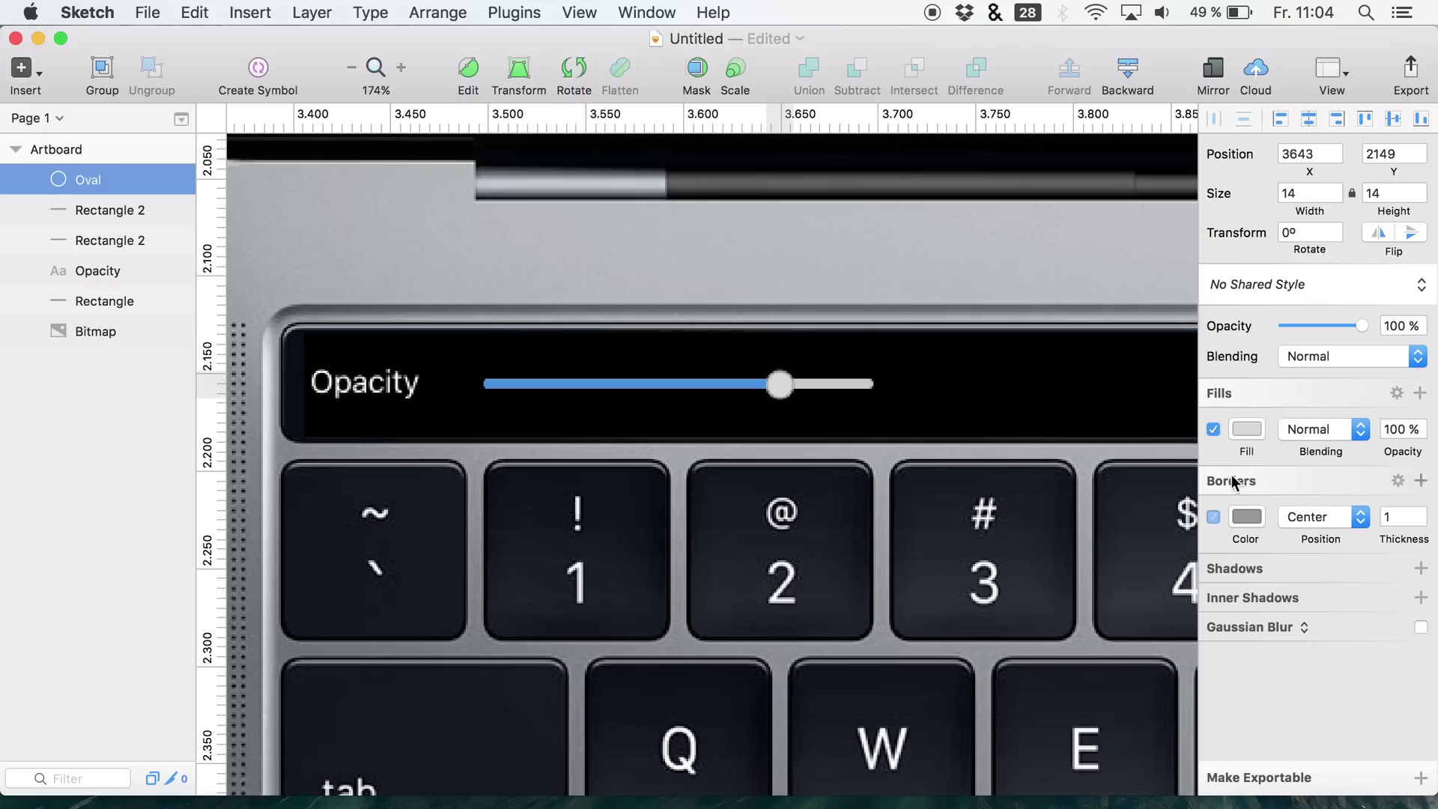
click(1246, 429)
text(ffffff)
key(Return)
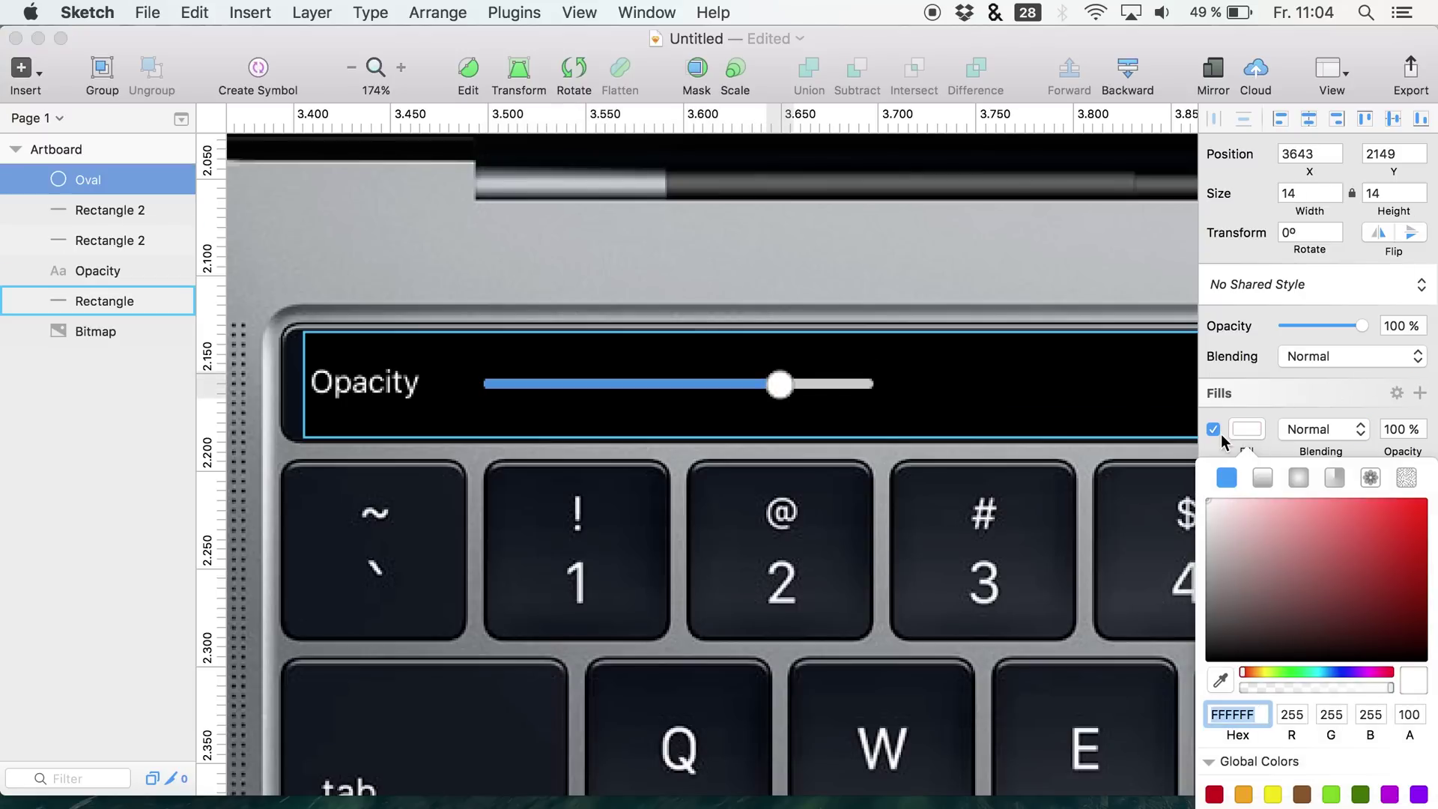
click(1244, 430)
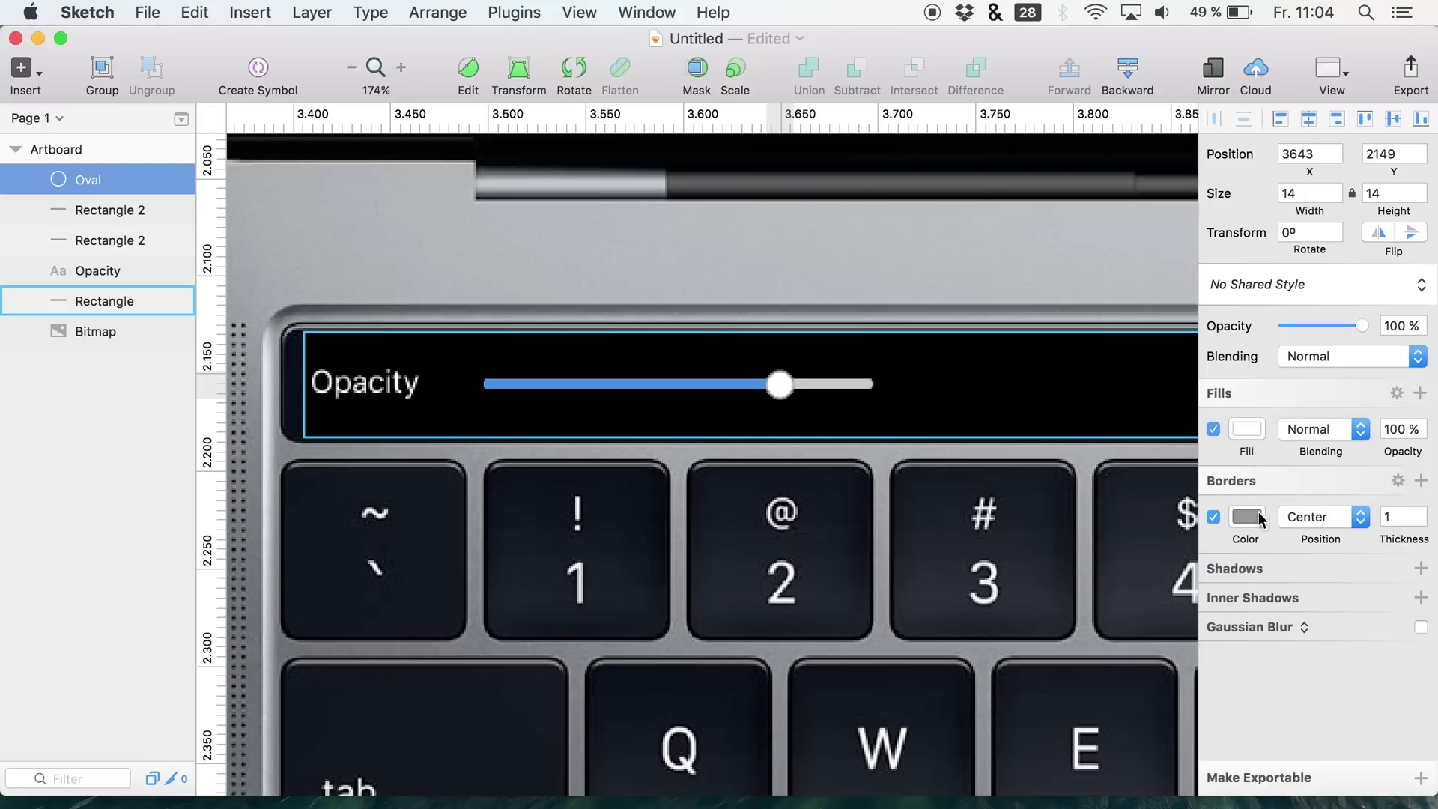
Deselect everything and zoom out to view the whole laptop
click(73, 212)
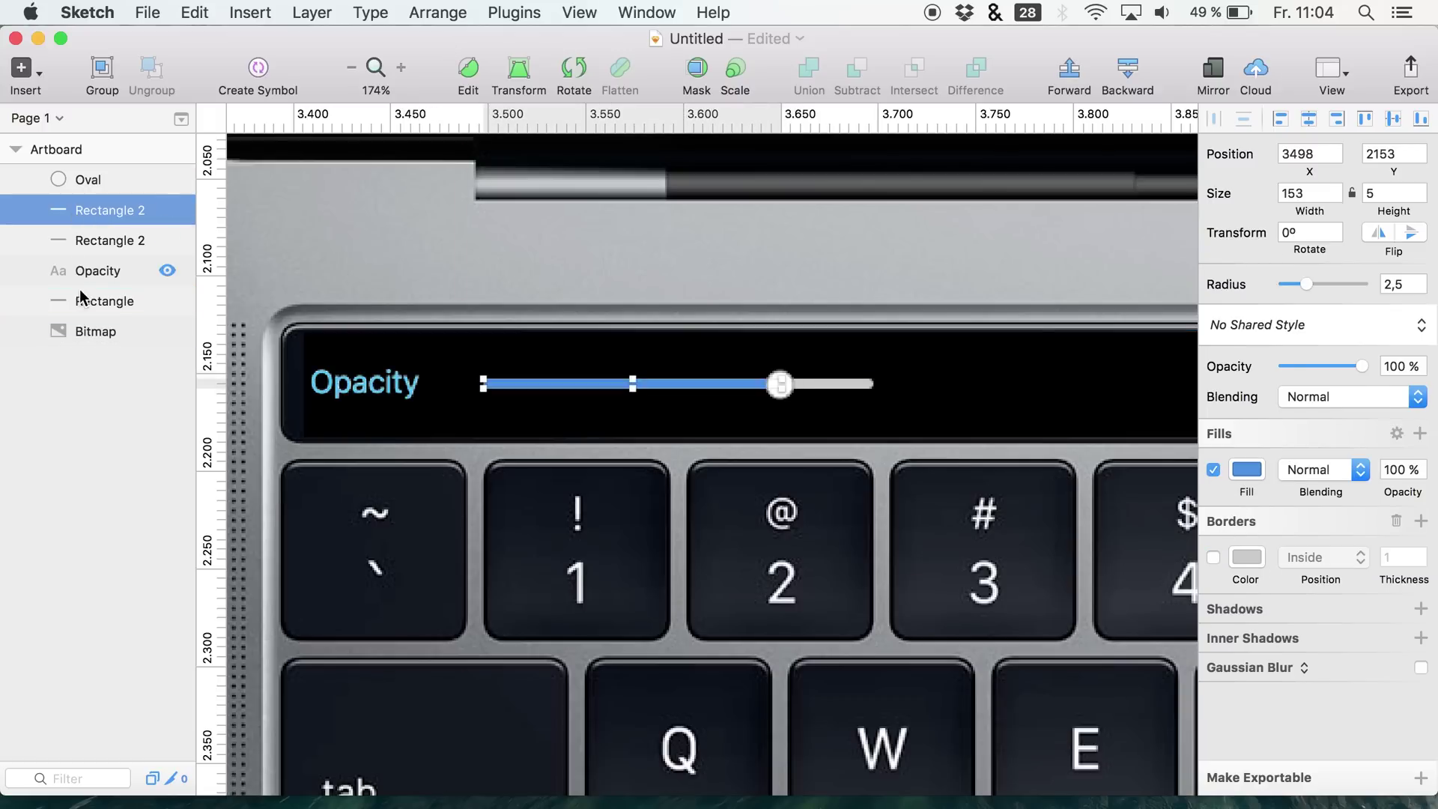
click(105, 515)
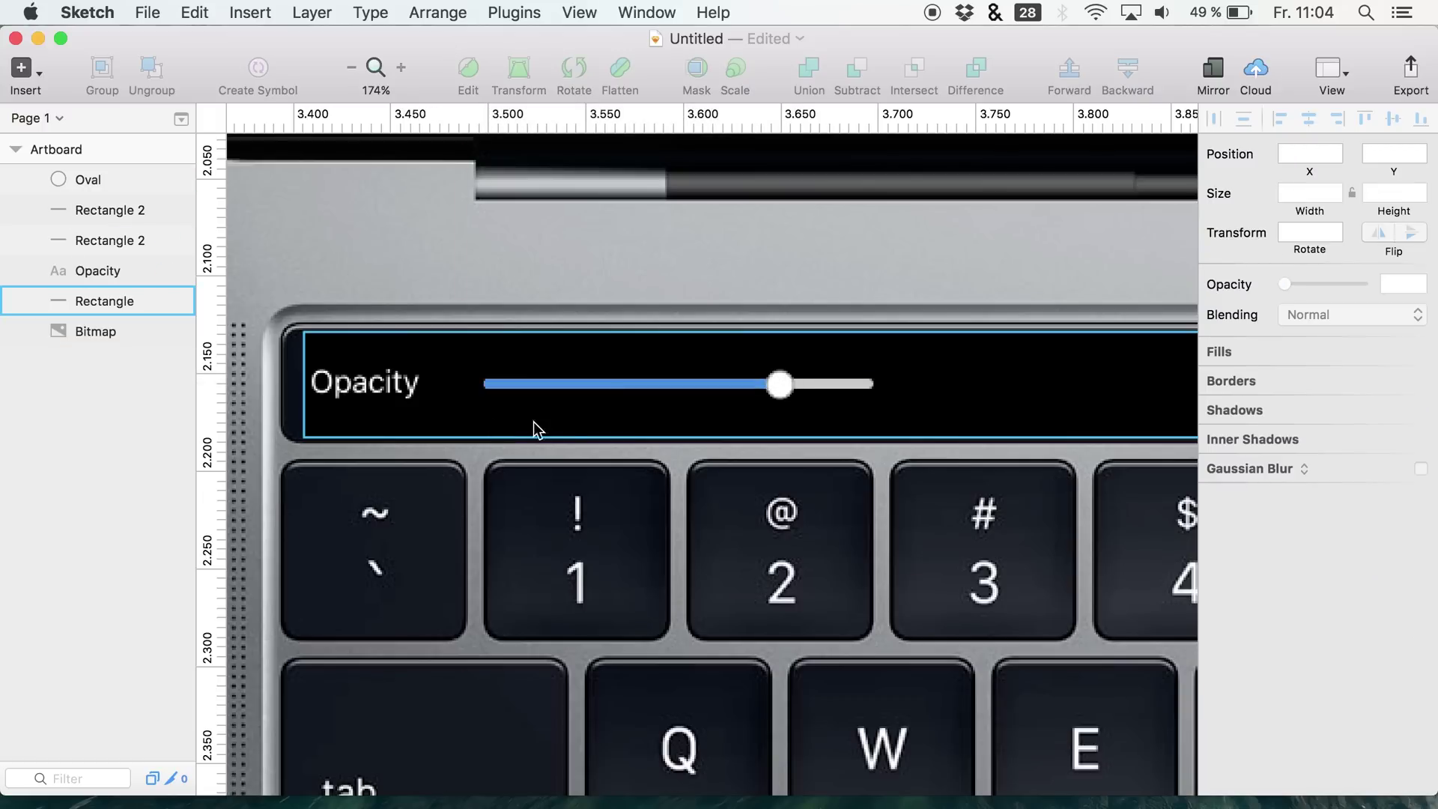
click(349, 78)
click(349, 78)
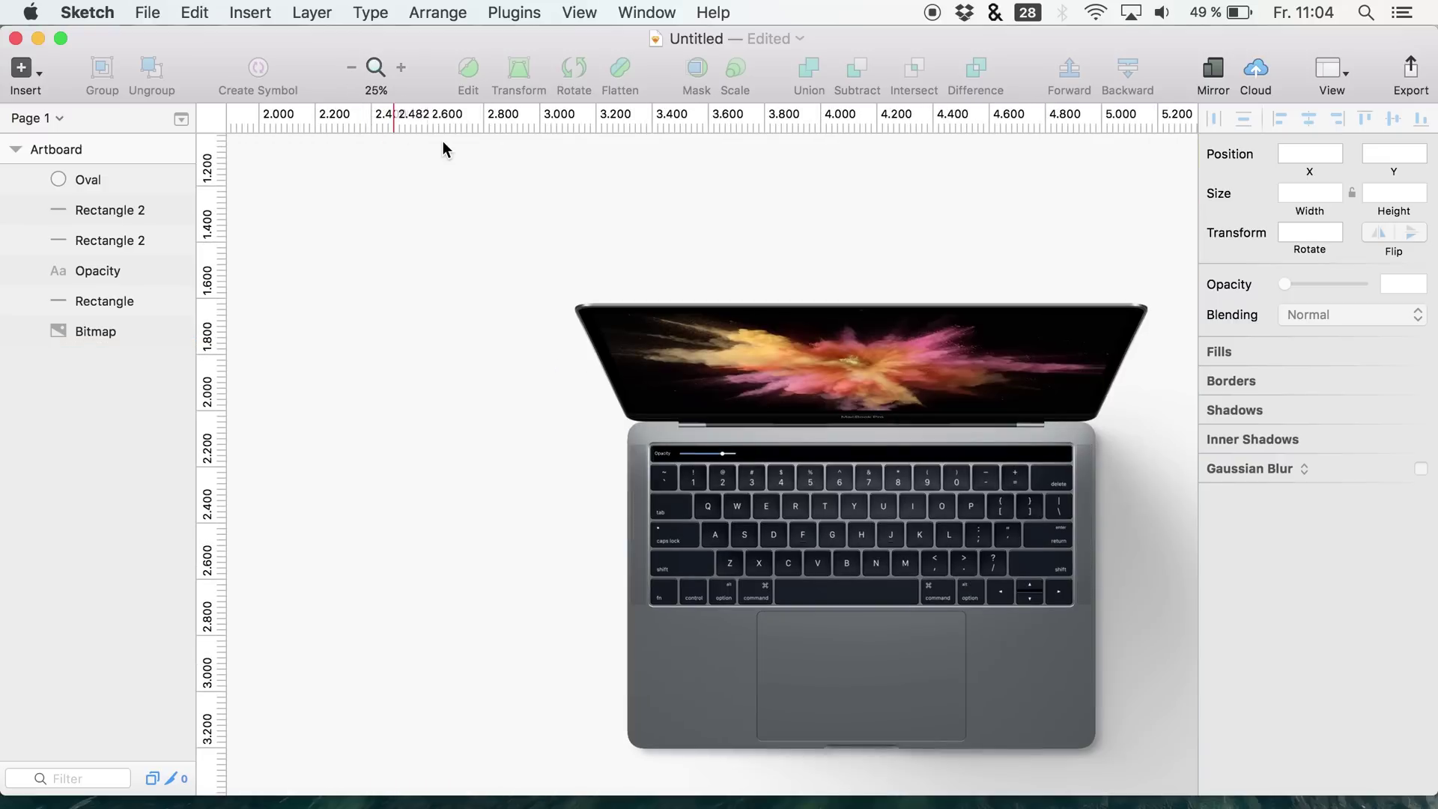
click(766, 434)
scroll(767, 434, up, 4)
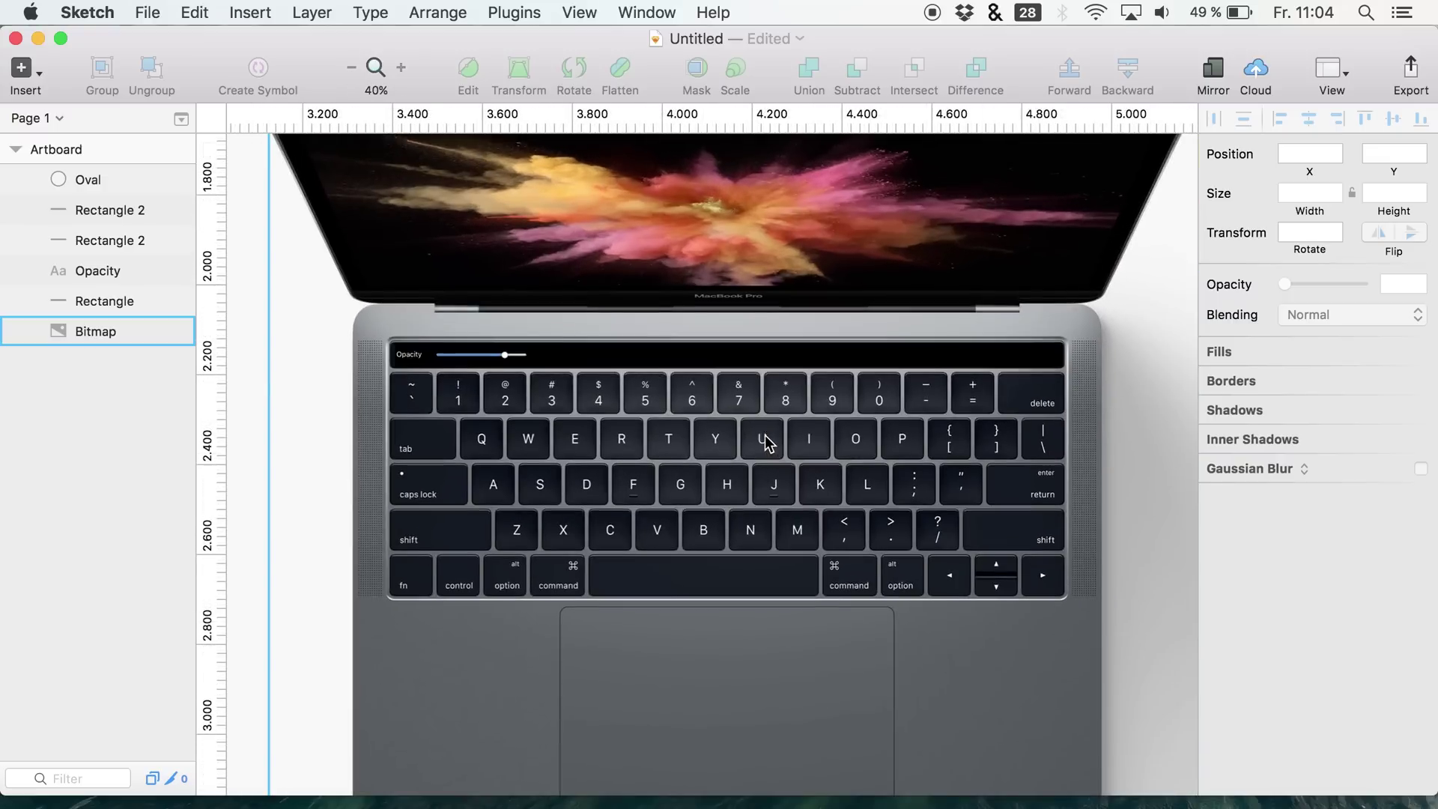
scroll(765, 435, up, 3)
click(247, 433)
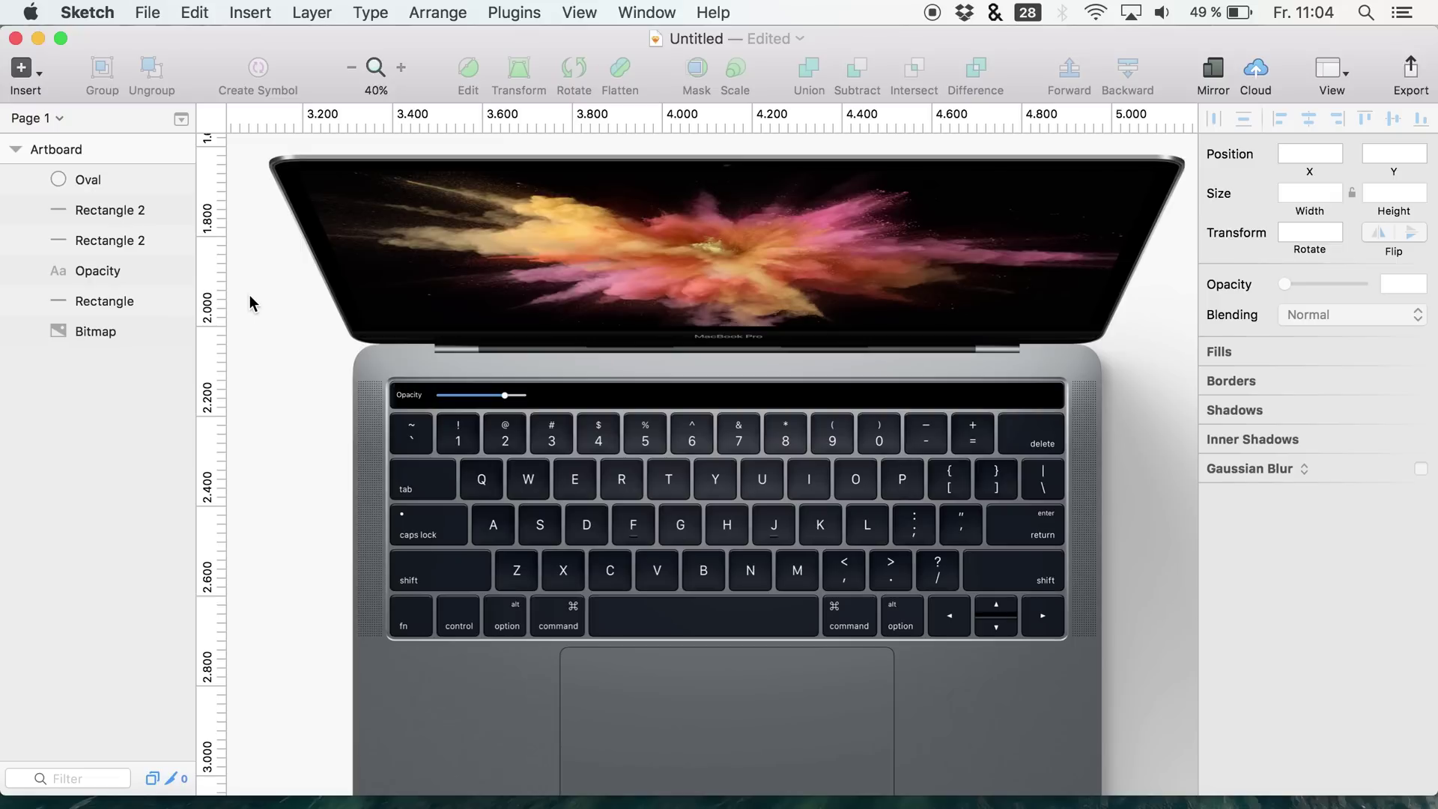
click(540, 395)
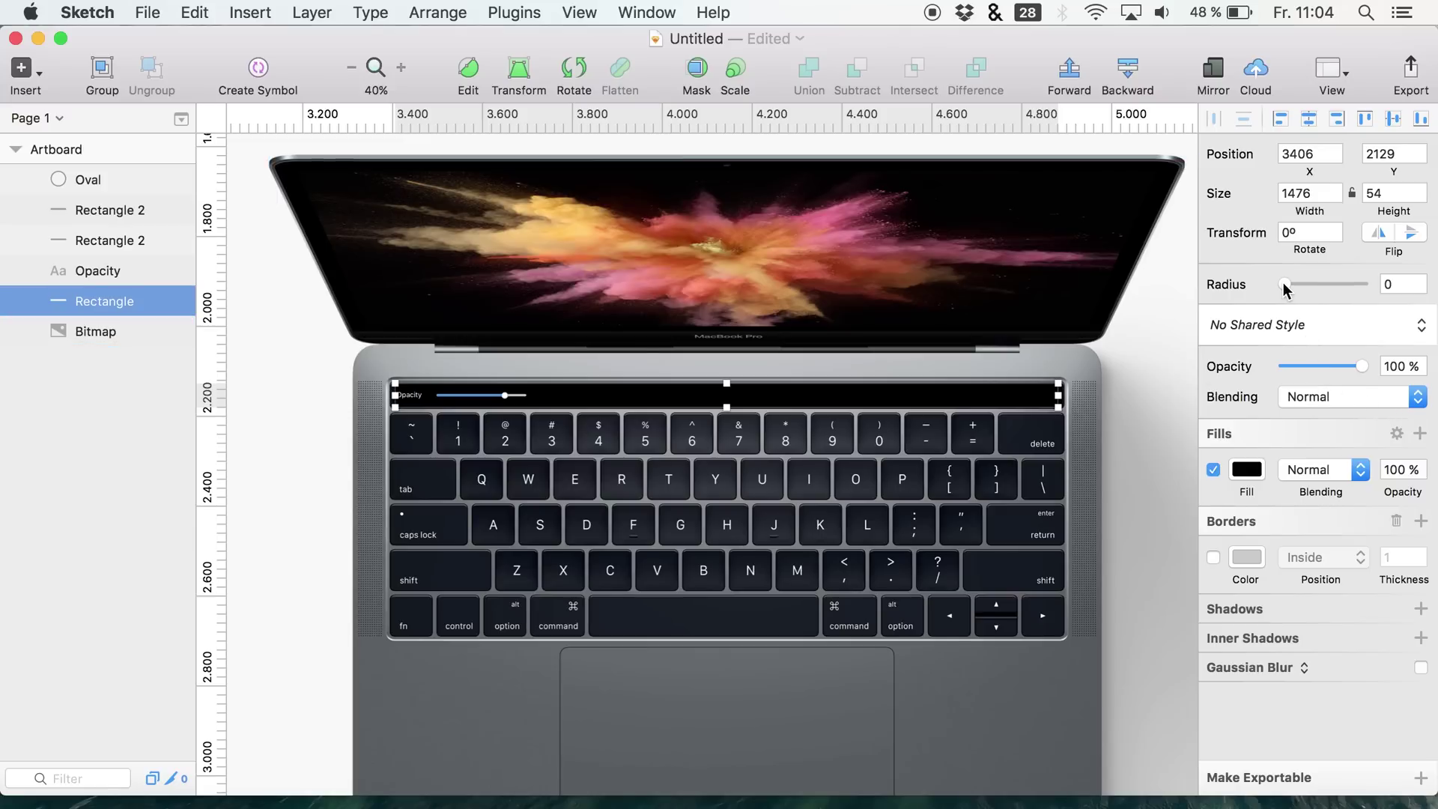
drag(1286, 286, 1220, 282)
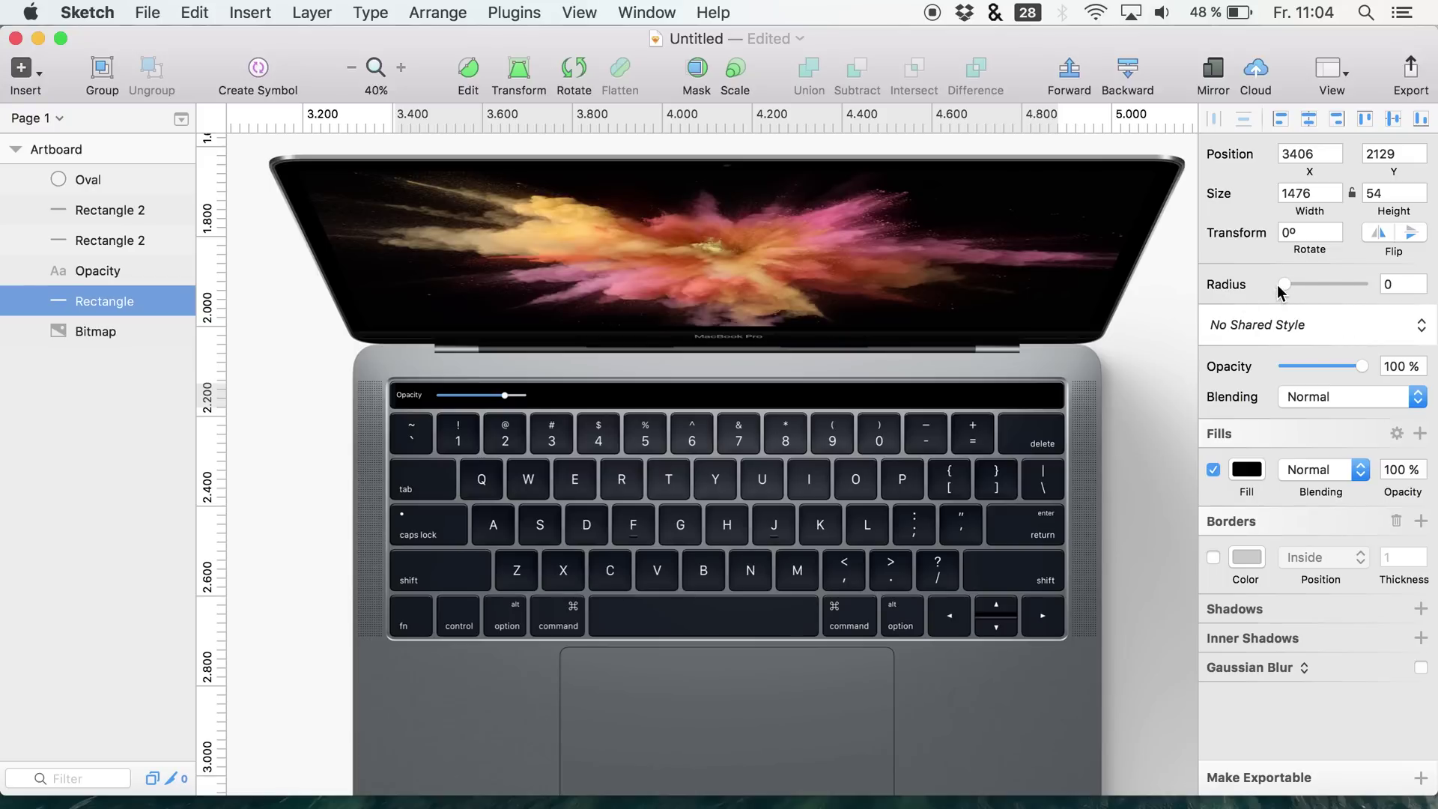
Reset the touch-bar corners to 0, add two switched-off shadows, then move to Firefox's space
drag(1288, 287, 1259, 304)
click(1259, 620)
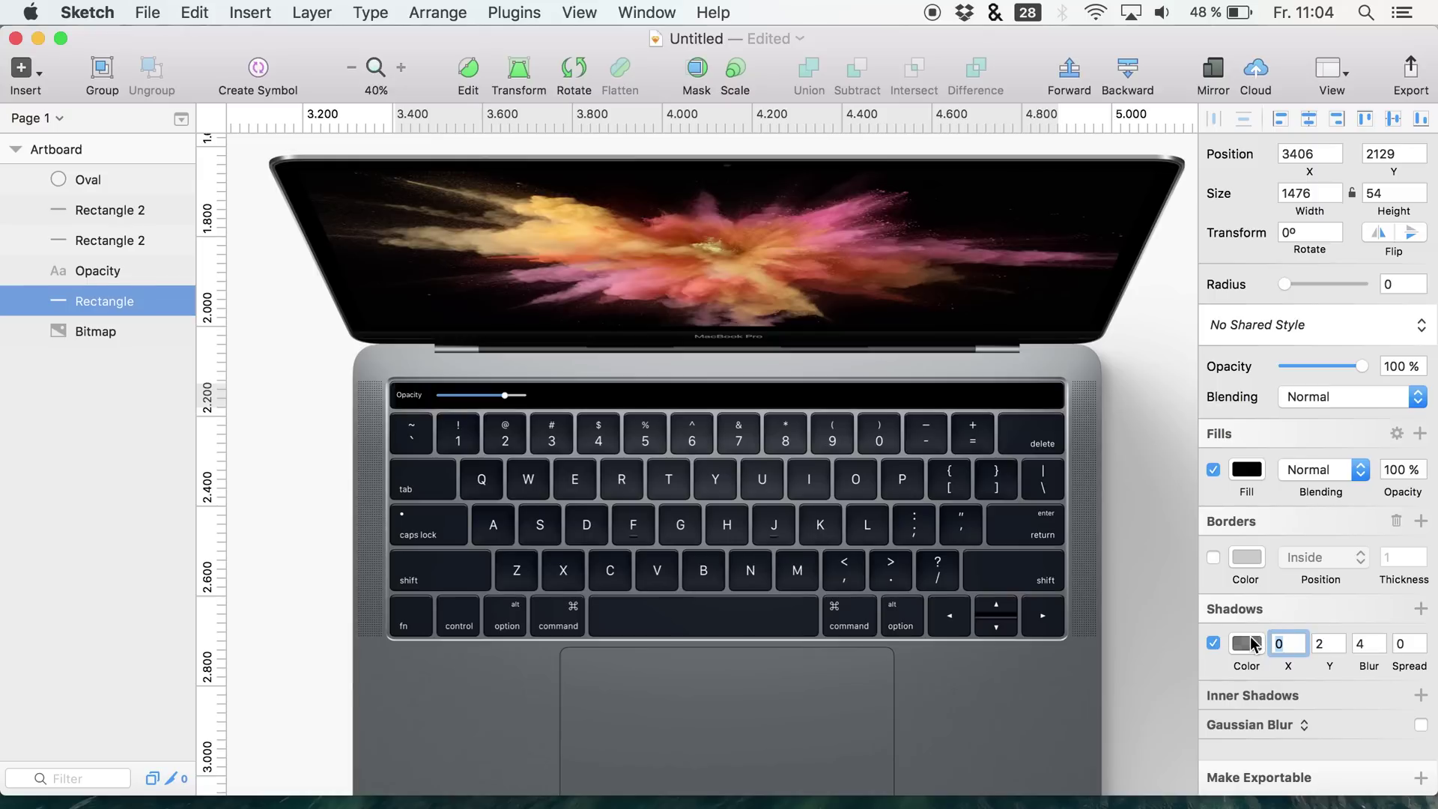
click(1299, 616)
click(1214, 643)
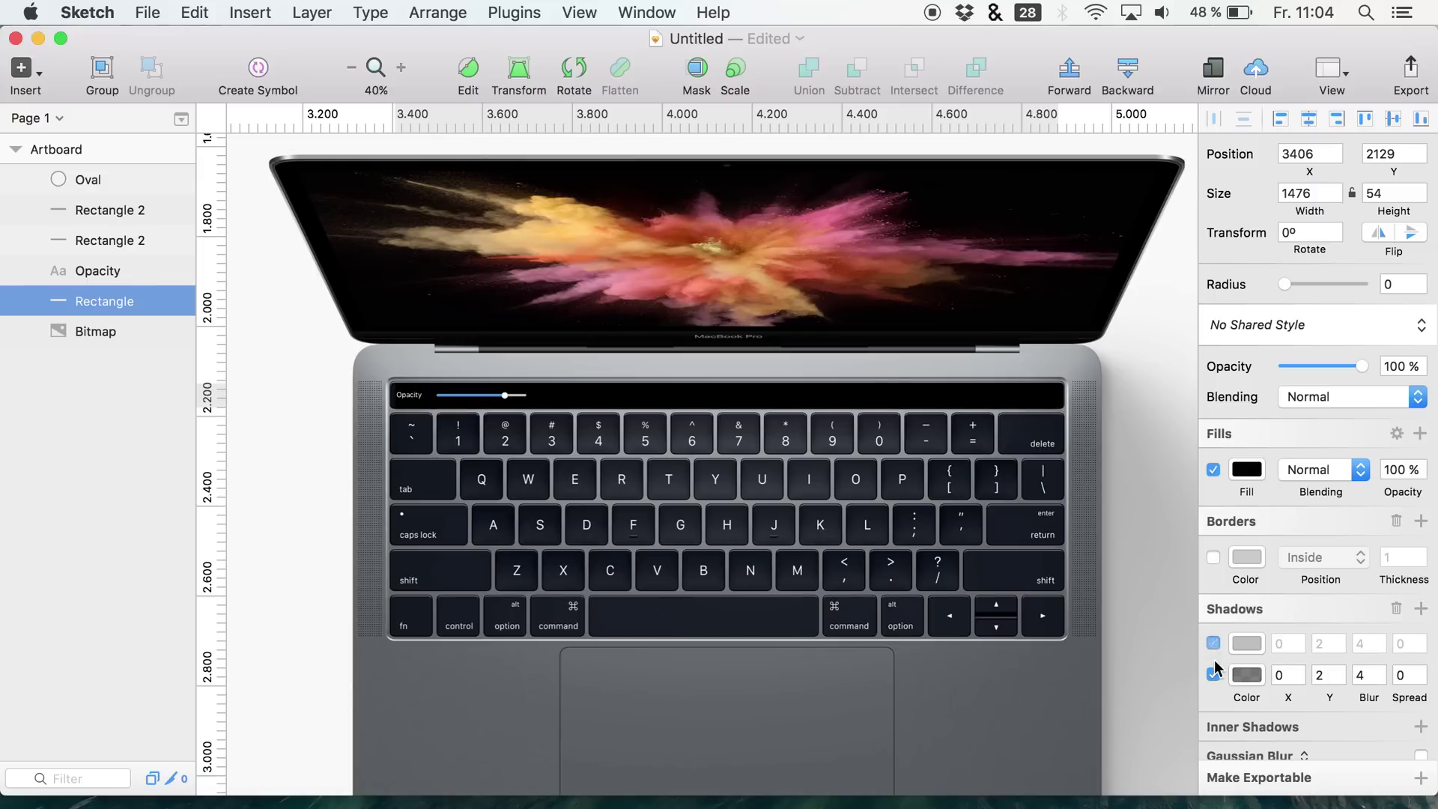
click(1214, 674)
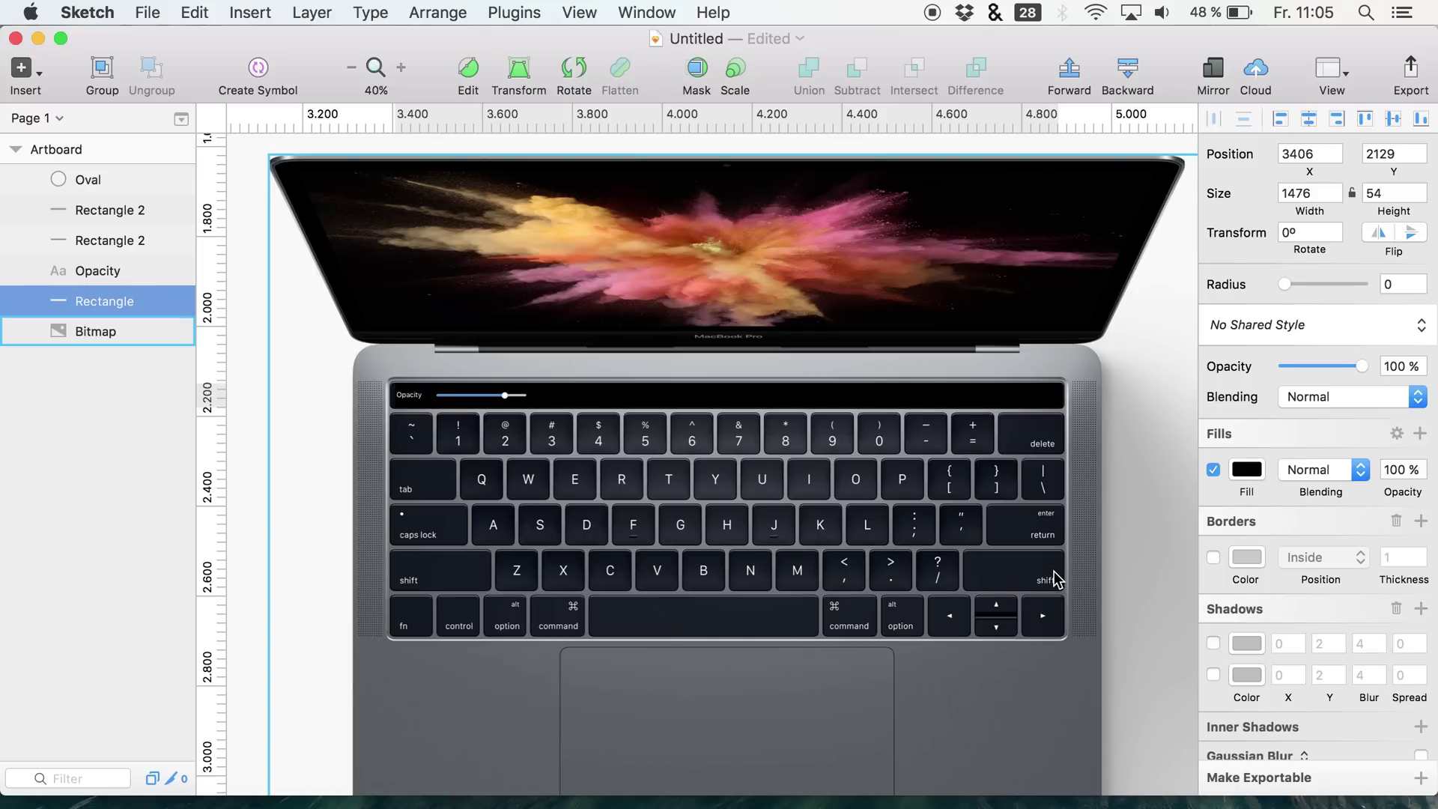
key(ctrl+Right)
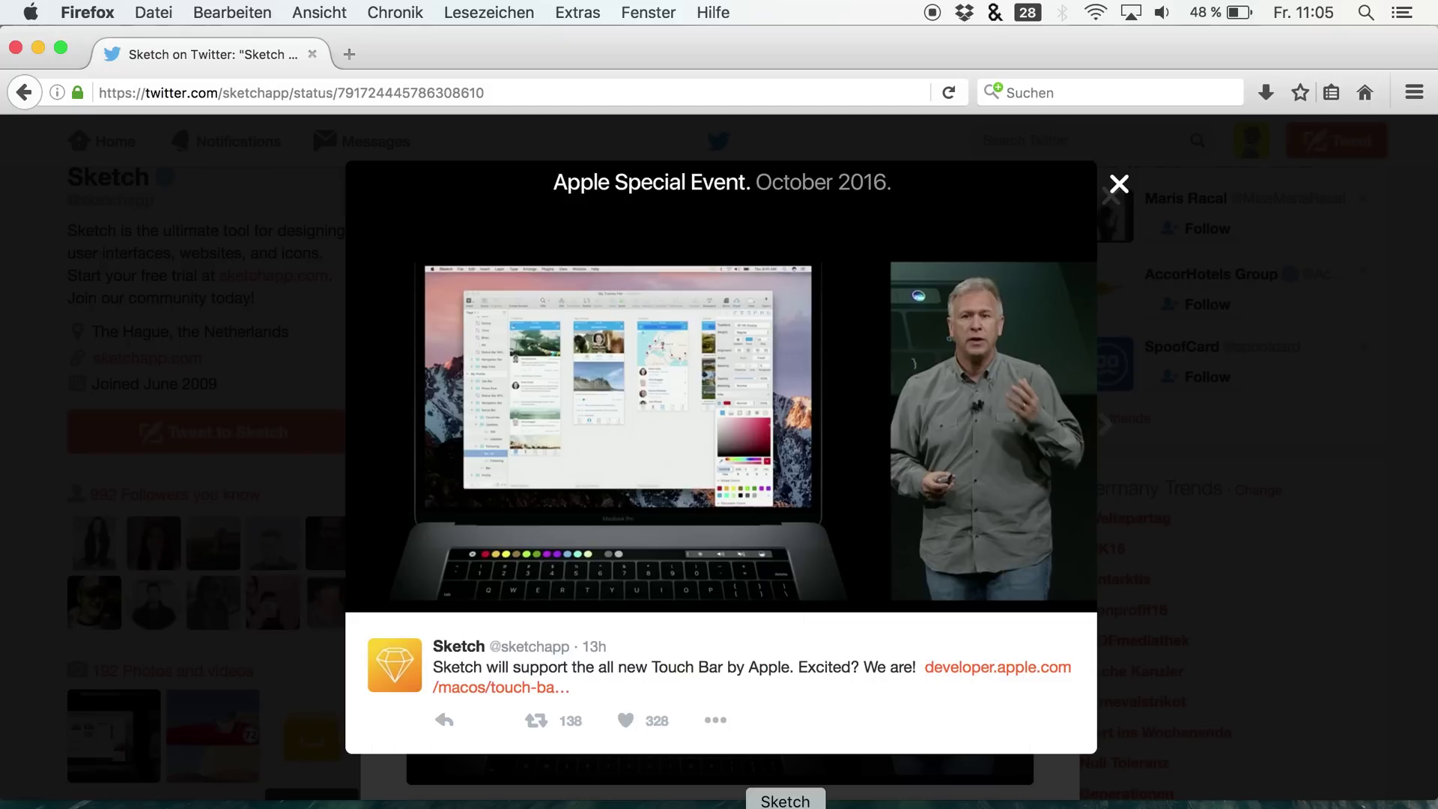
click(785, 806)
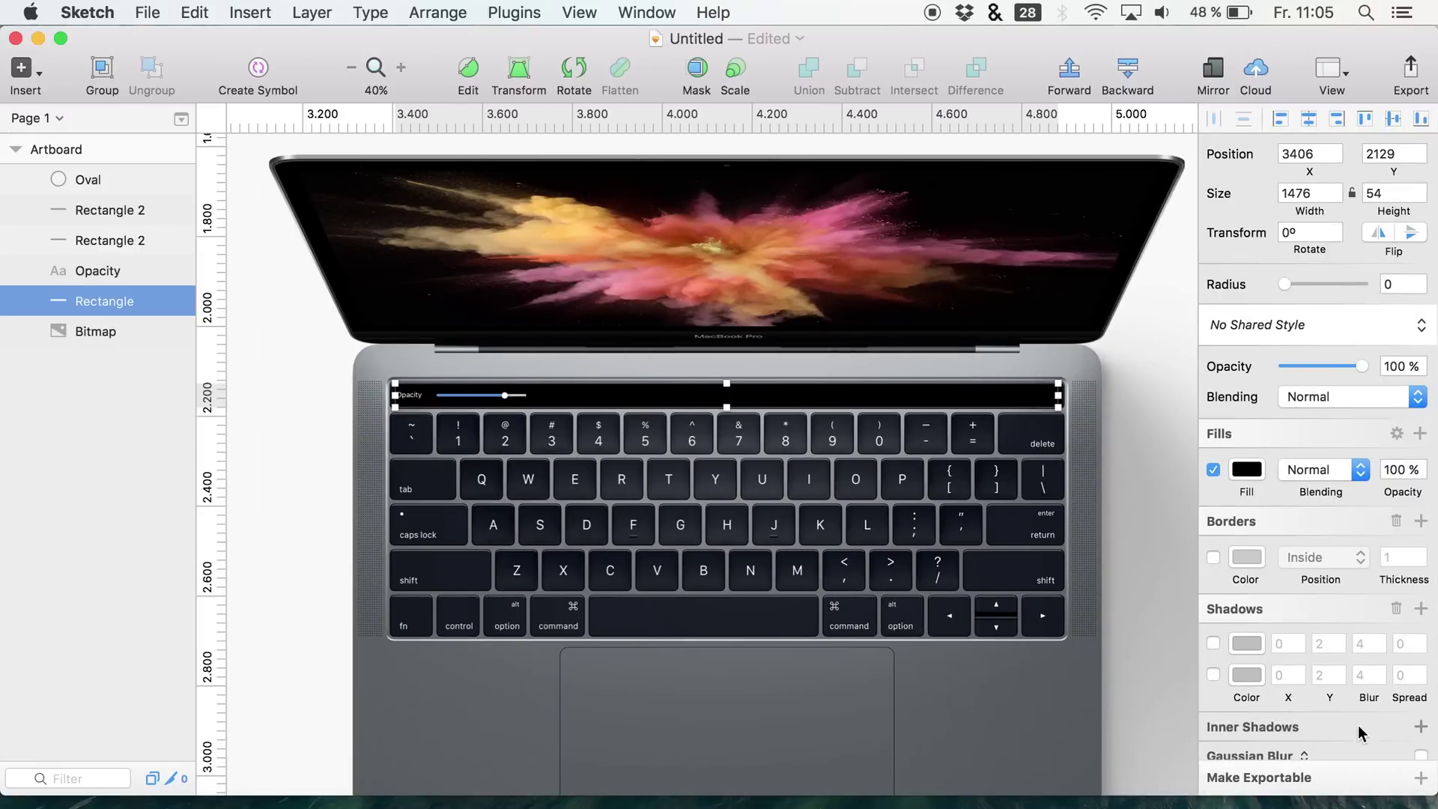
Paste a copy of the touch-bar rectangle on top and narrow it to 1136 wide, right of the slider
click(1153, 486)
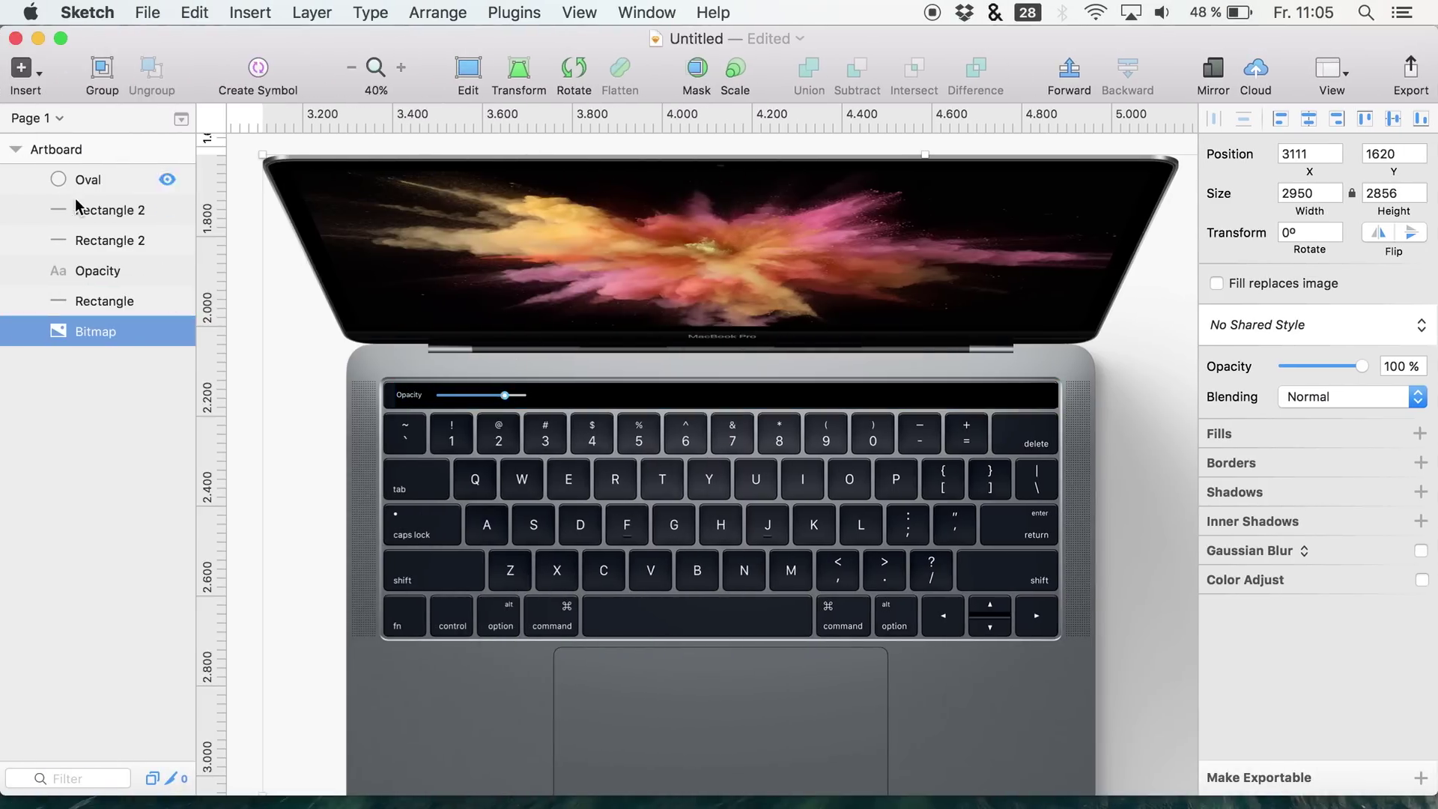
click(110, 214)
click(113, 238)
click(113, 268)
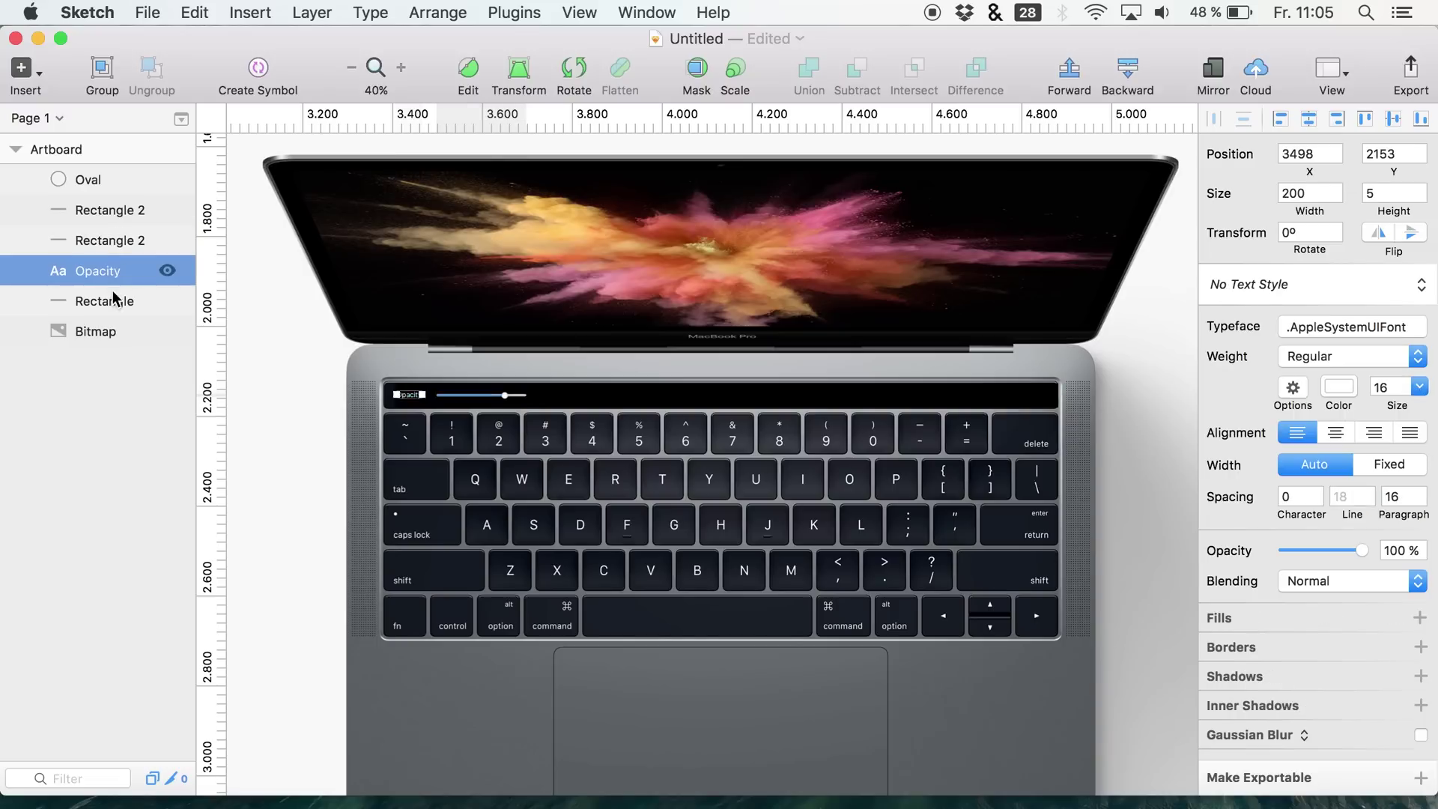
click(112, 289)
key(super+c)
click(99, 177)
key(super+v)
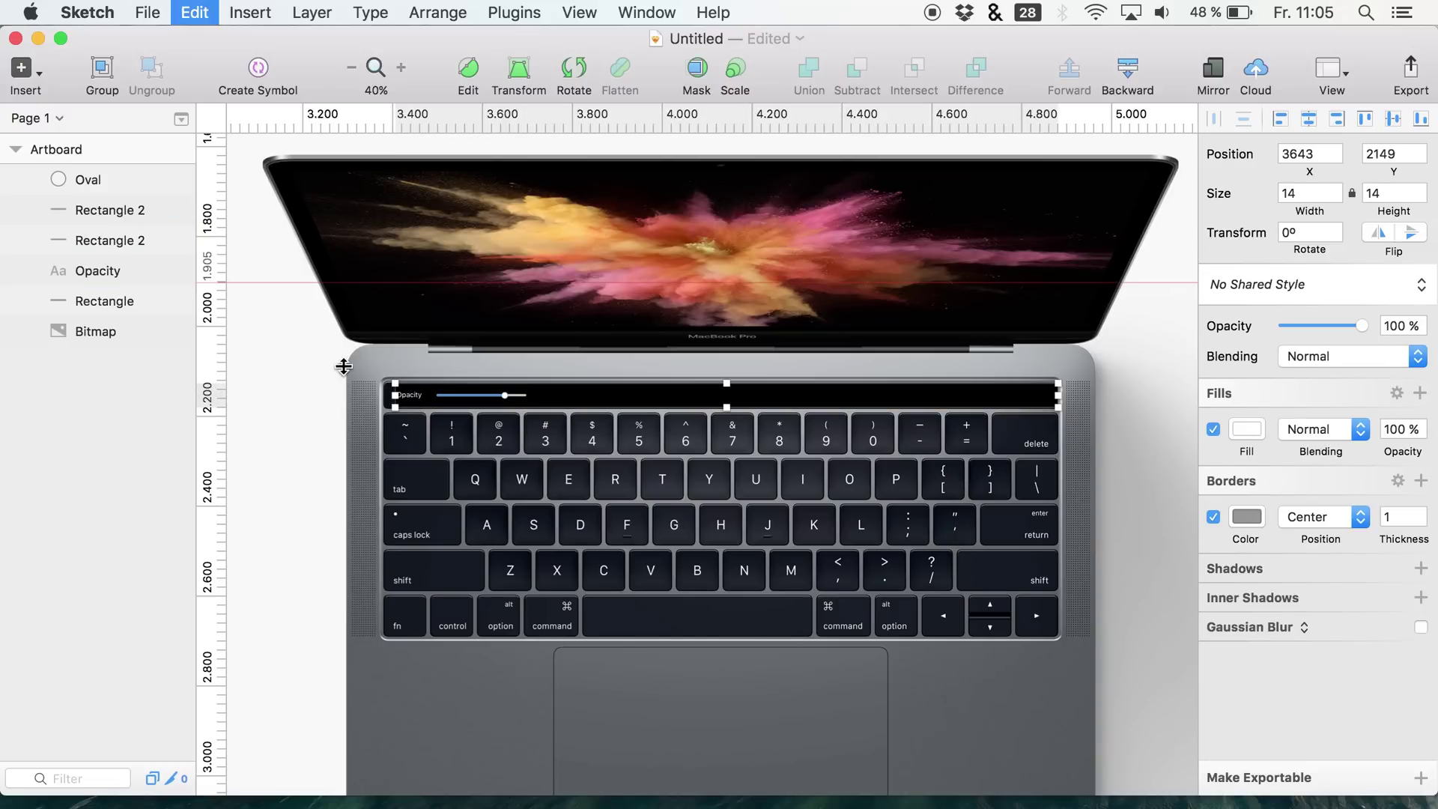
drag(394, 395, 548, 396)
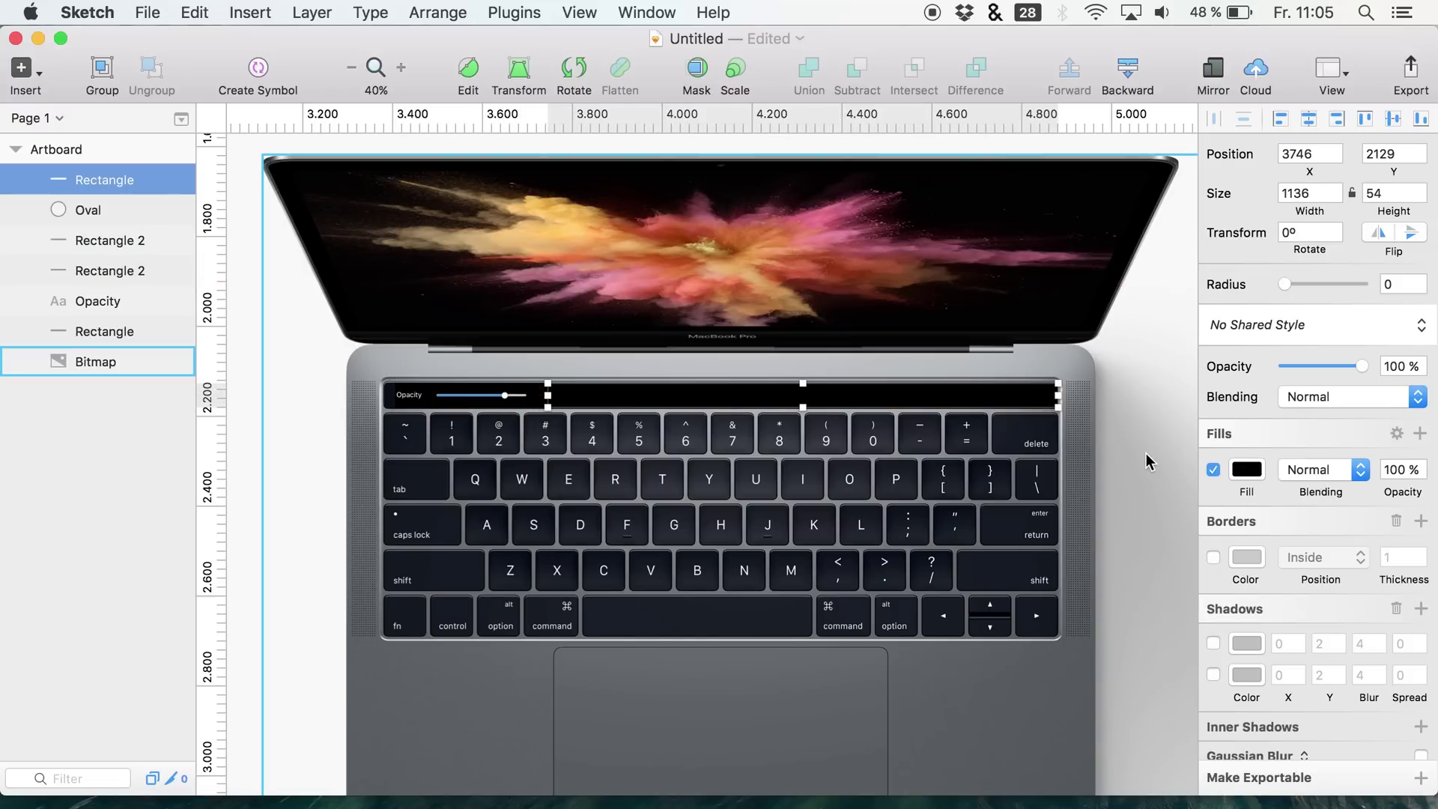
Fill the narrowed rectangle with a linear gradient spanning the bar's full width
click(1260, 469)
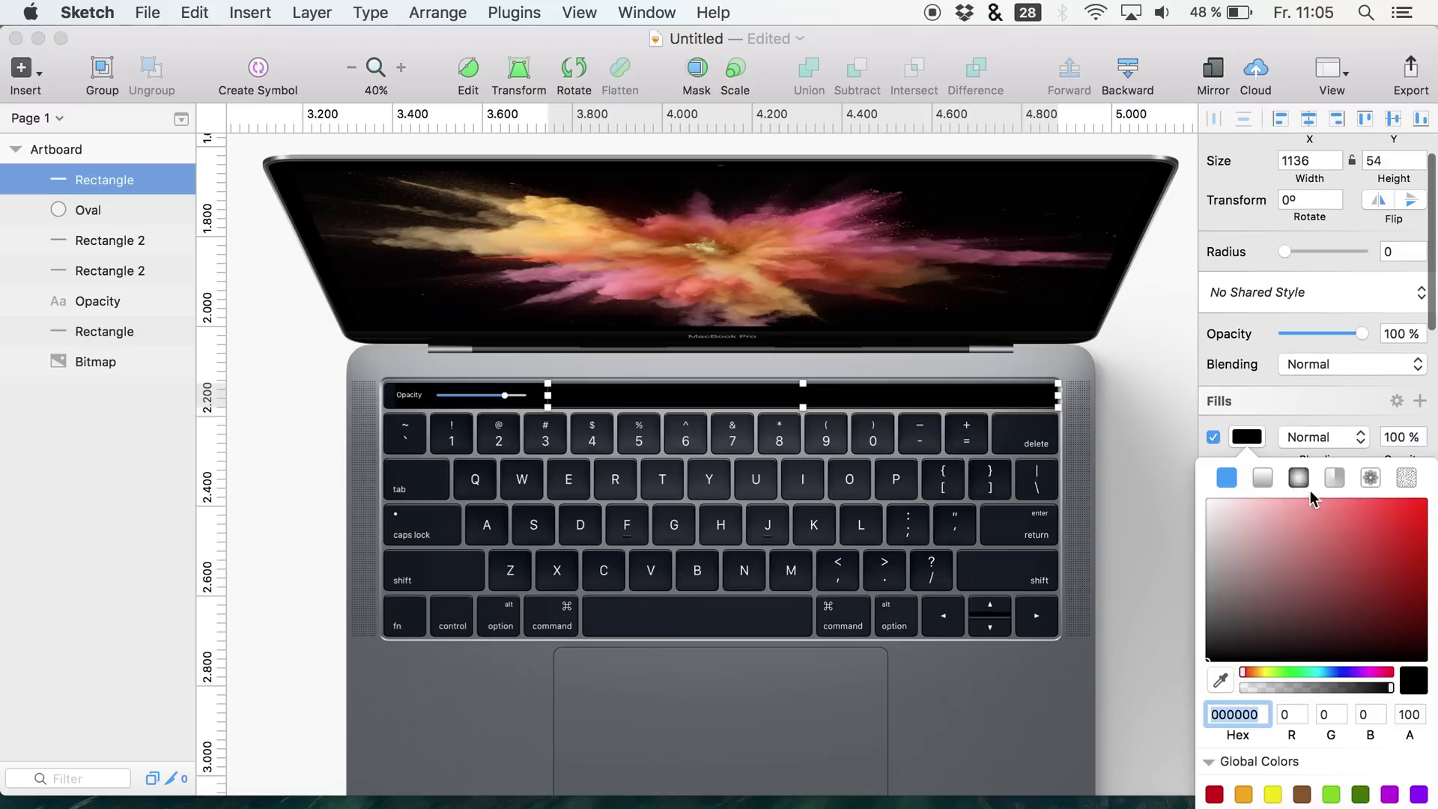
click(1272, 478)
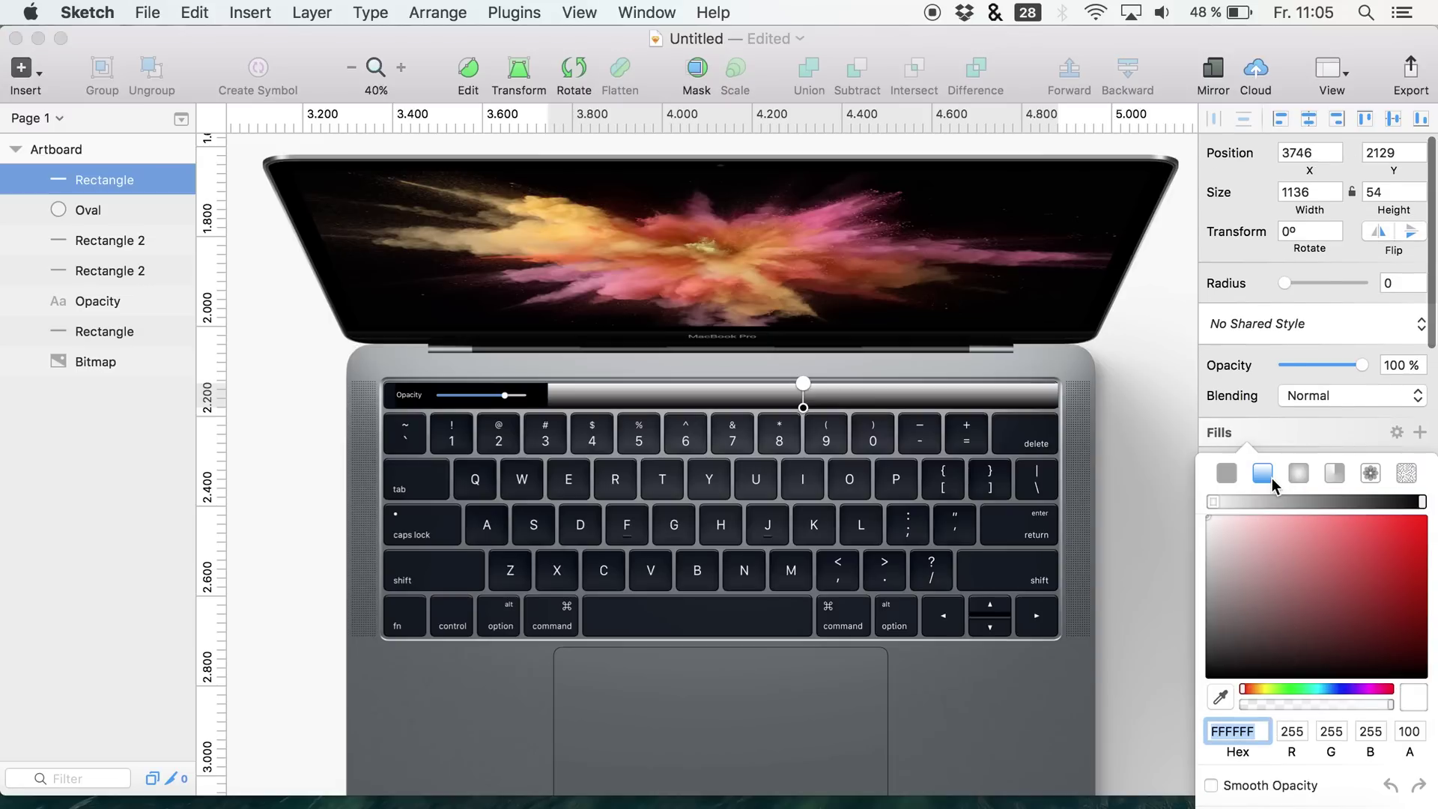
drag(806, 385, 1059, 402)
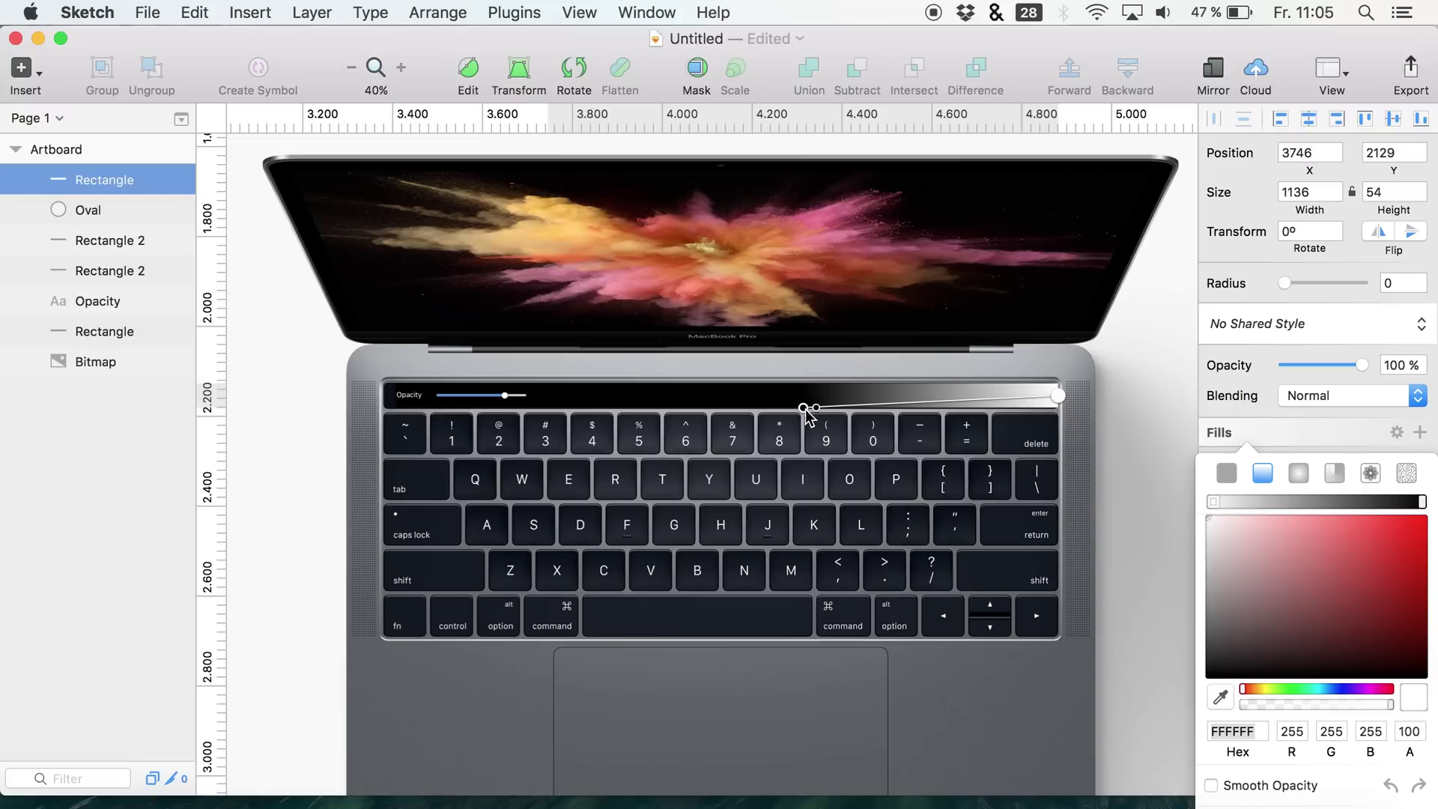
drag(809, 408, 554, 395)
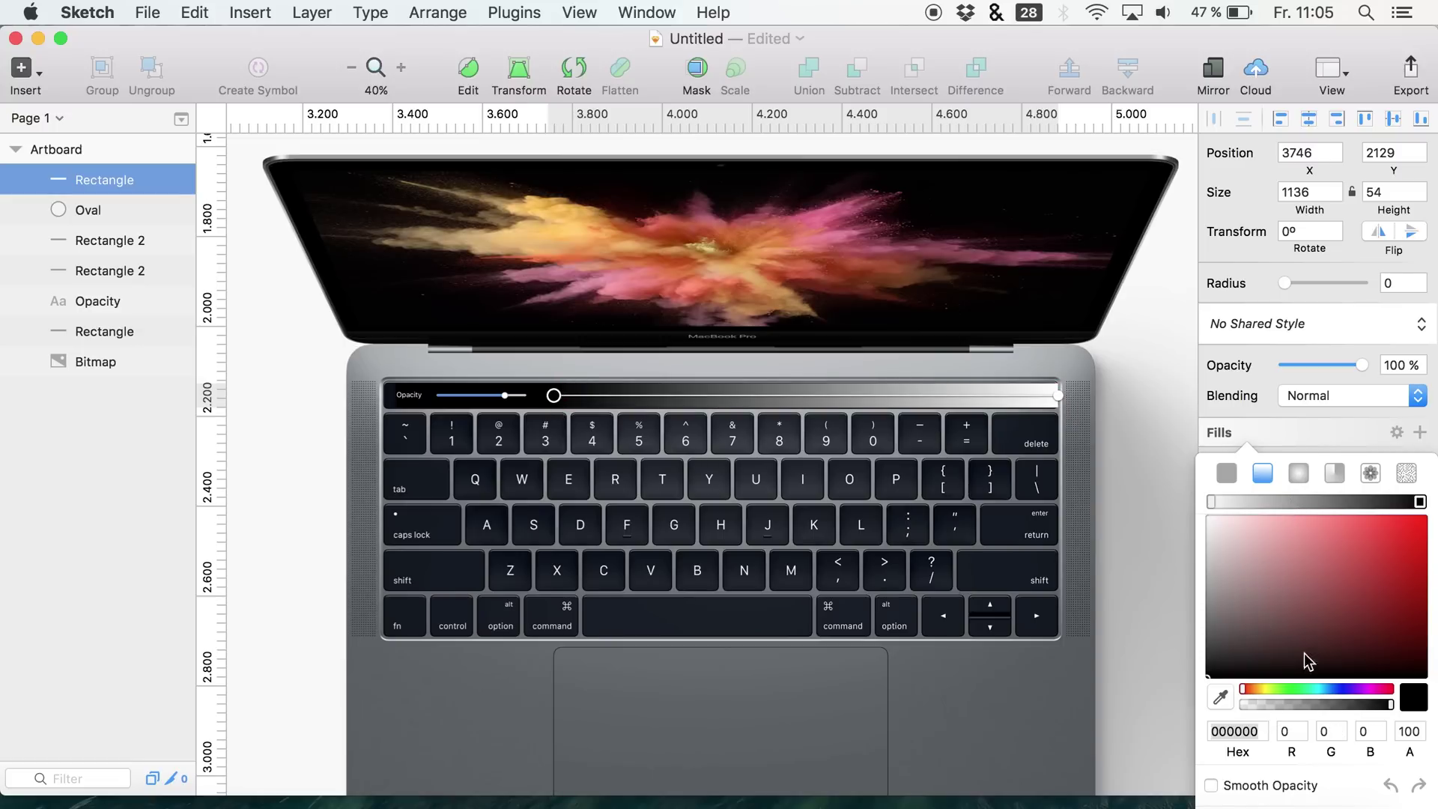
Set the gradient stops to red on the left and mint green 8EFFDB on the right
click(1335, 568)
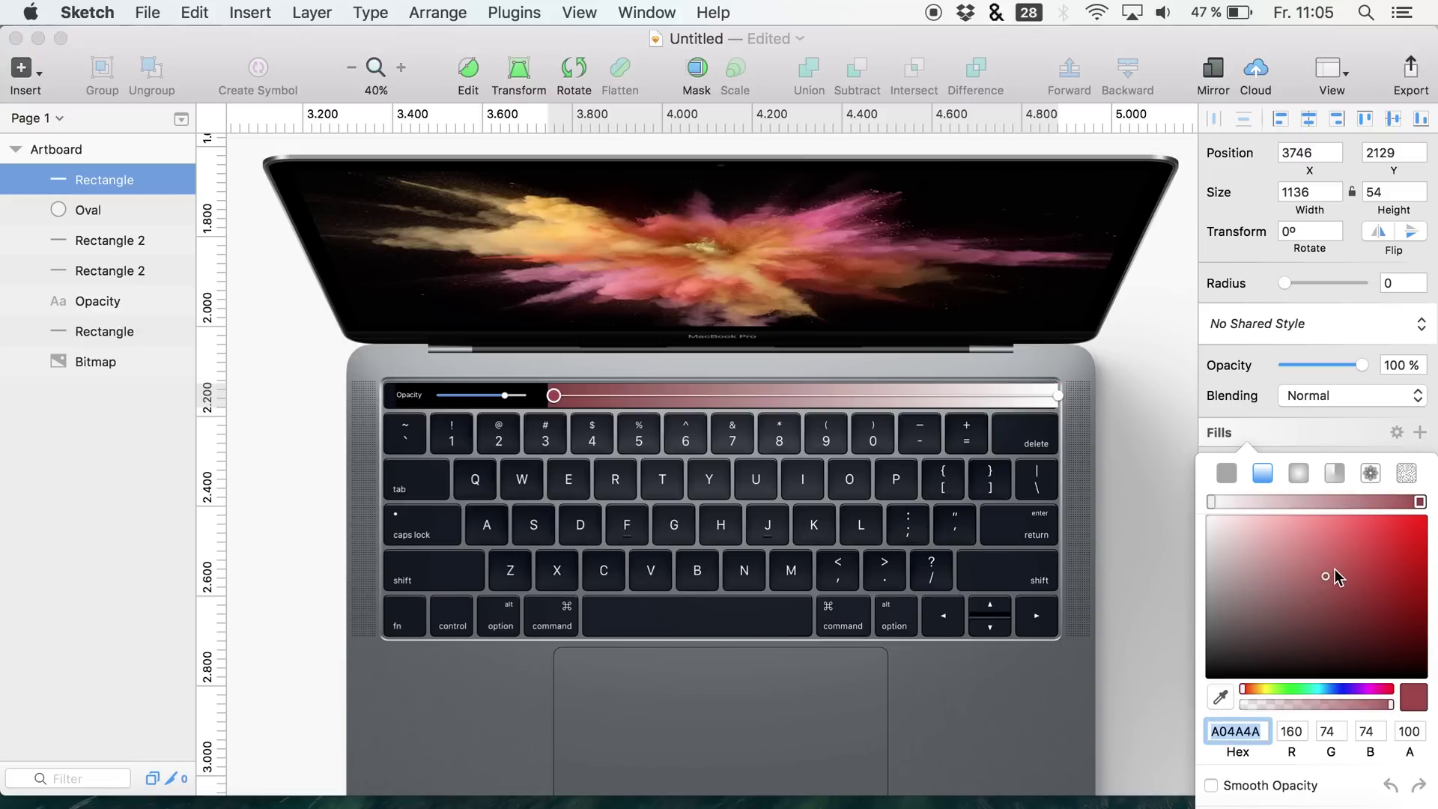
click(1211, 501)
click(1389, 529)
mouse_move(1389, 529)
mouse_down()
mouse_move(1342, 639)
mouse_move(1351, 619)
mouse_move(1304, 517)
mouse_up()
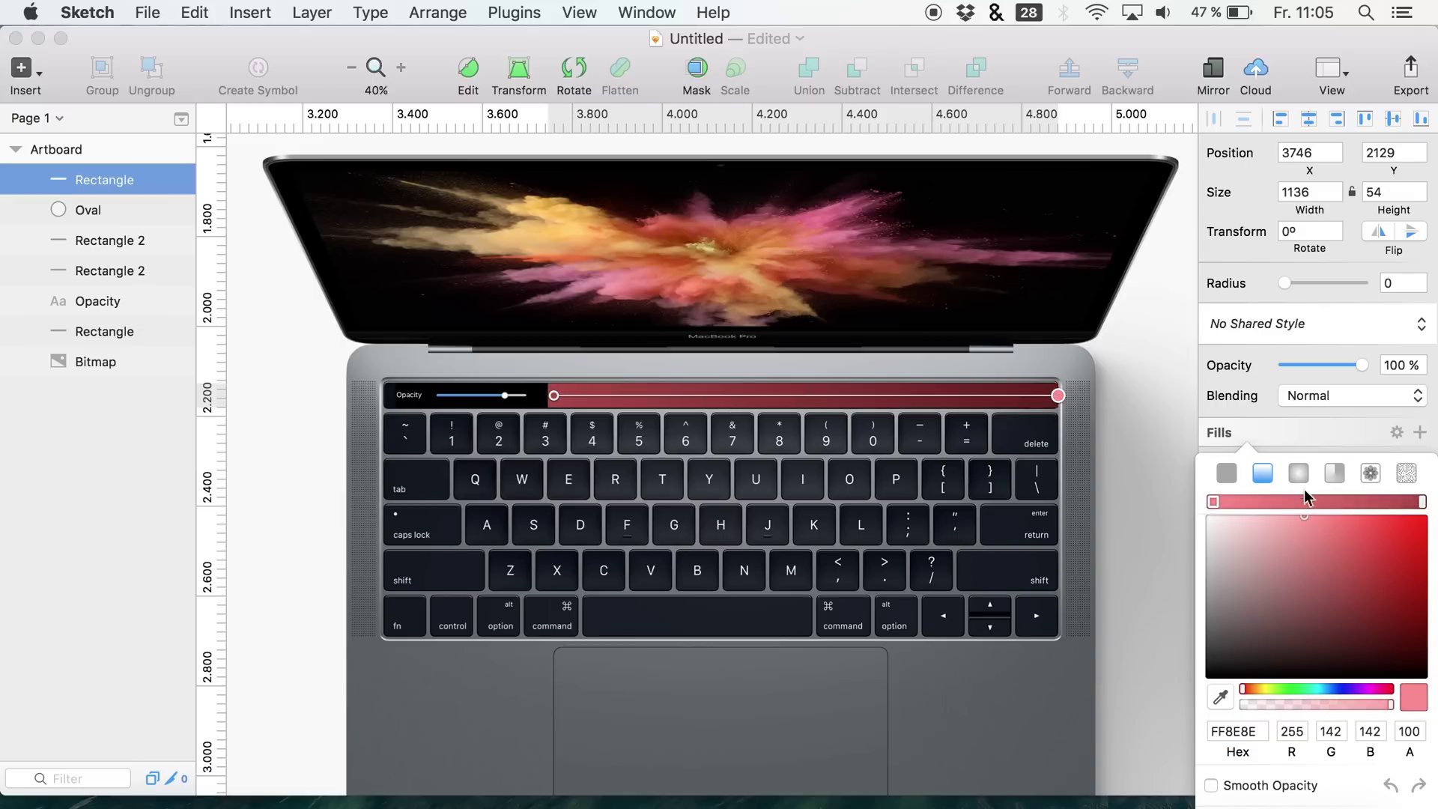
click(1307, 689)
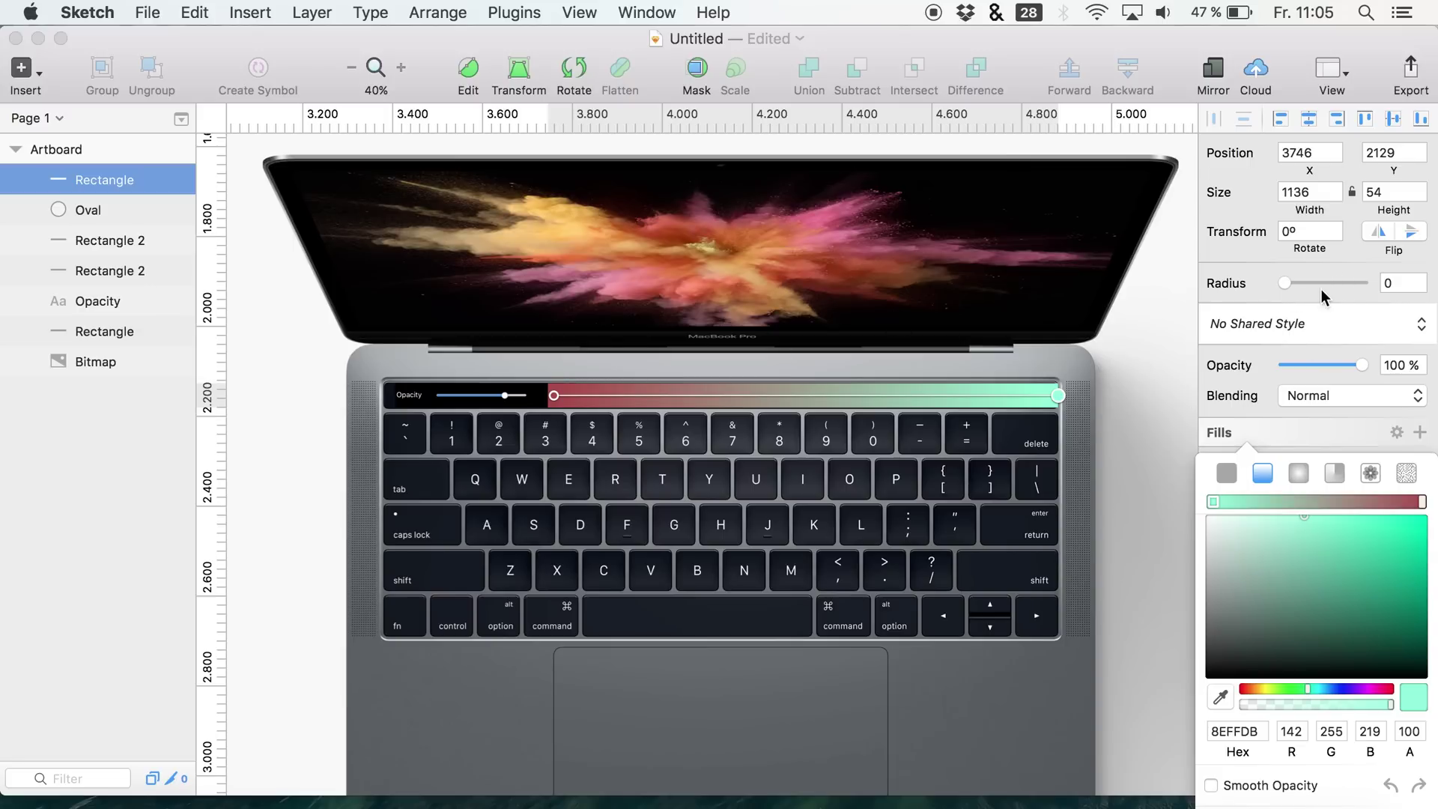
click(1397, 283)
Round the gradient bar's corners to radius 7 and nudge it one pixel down and left
text(4)
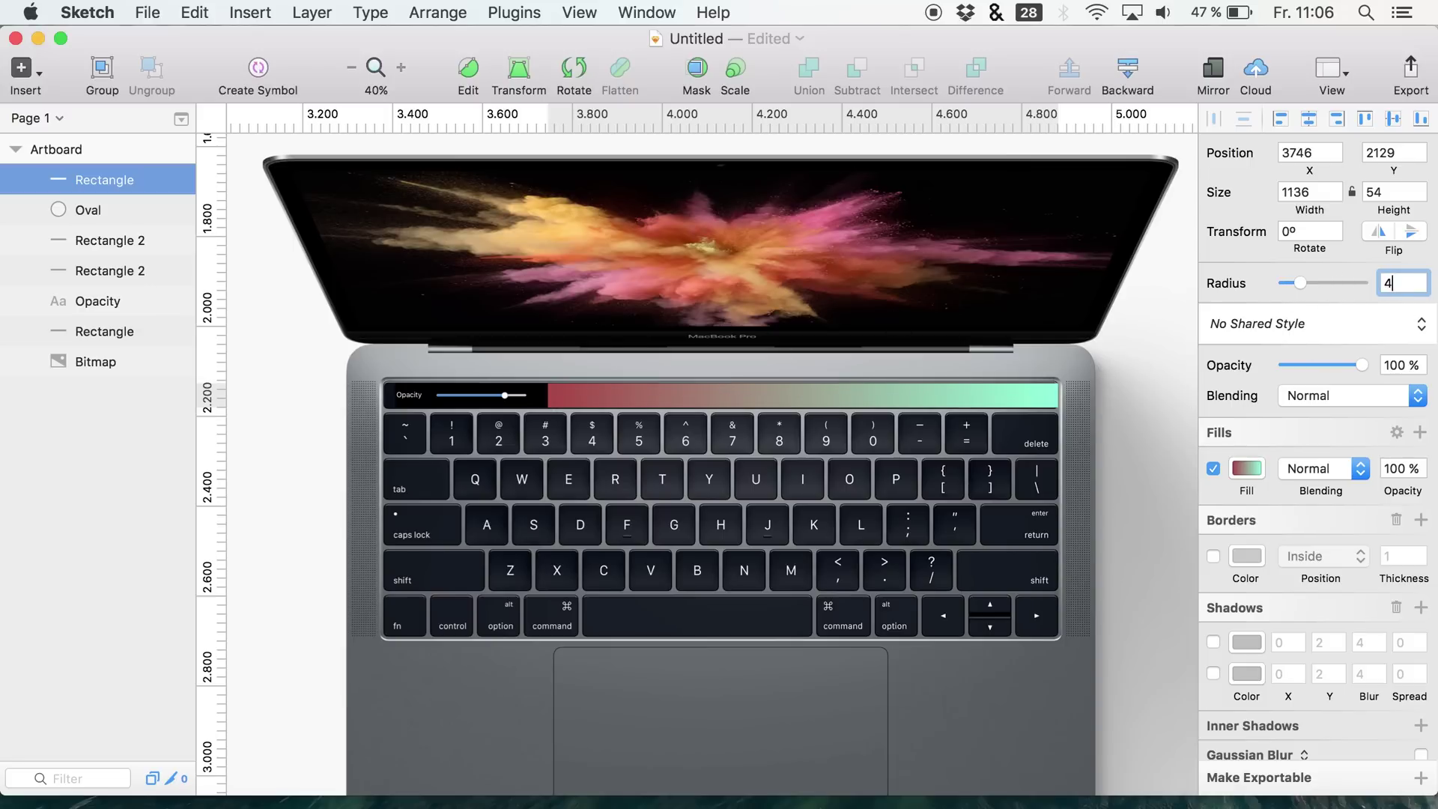
key(Up)
key(Up)
key(Up)
key(Up)
key(Up)
key(Up)
key(Down)
key(Down)
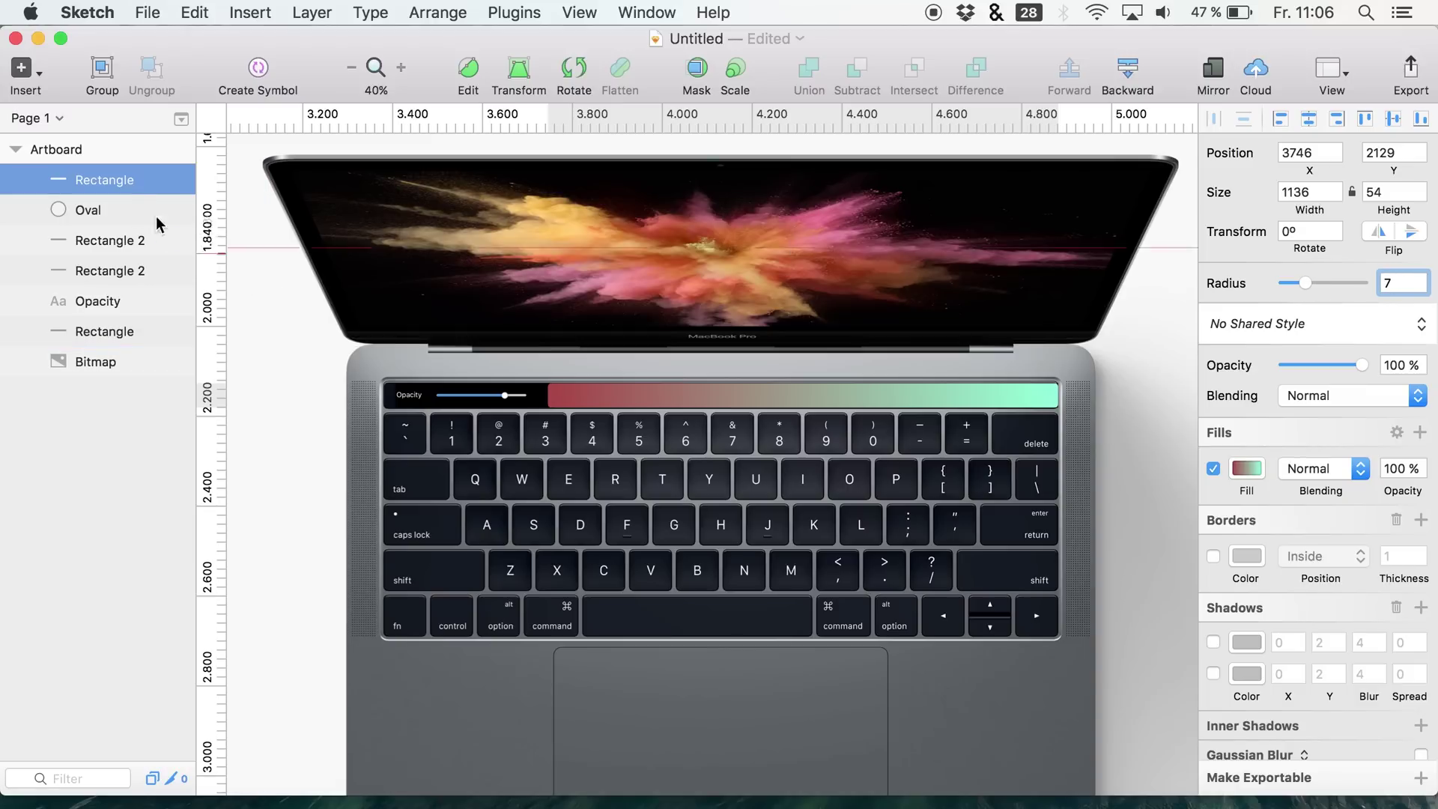
click(97, 211)
click(95, 182)
key(Down)
key(Left)
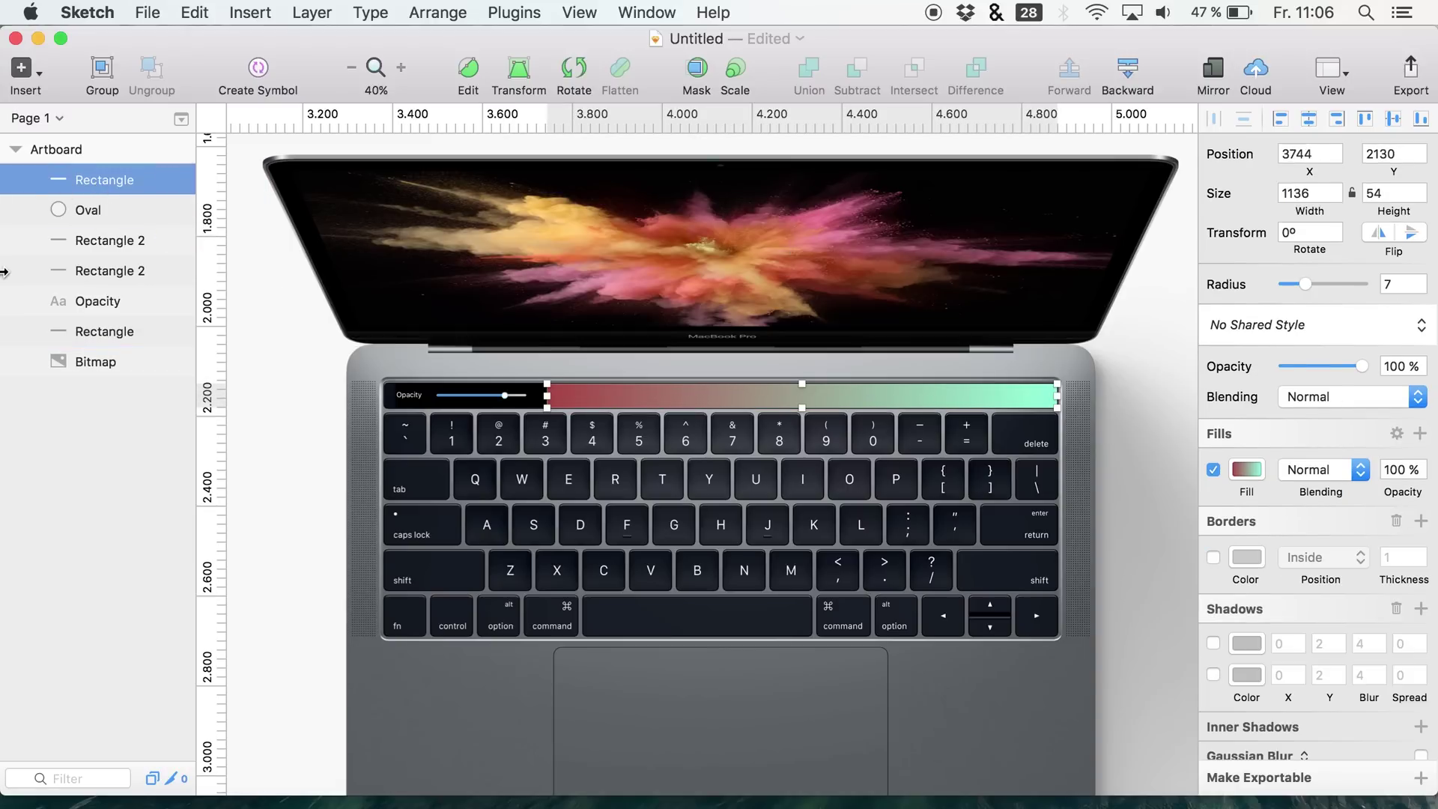
click(331, 384)
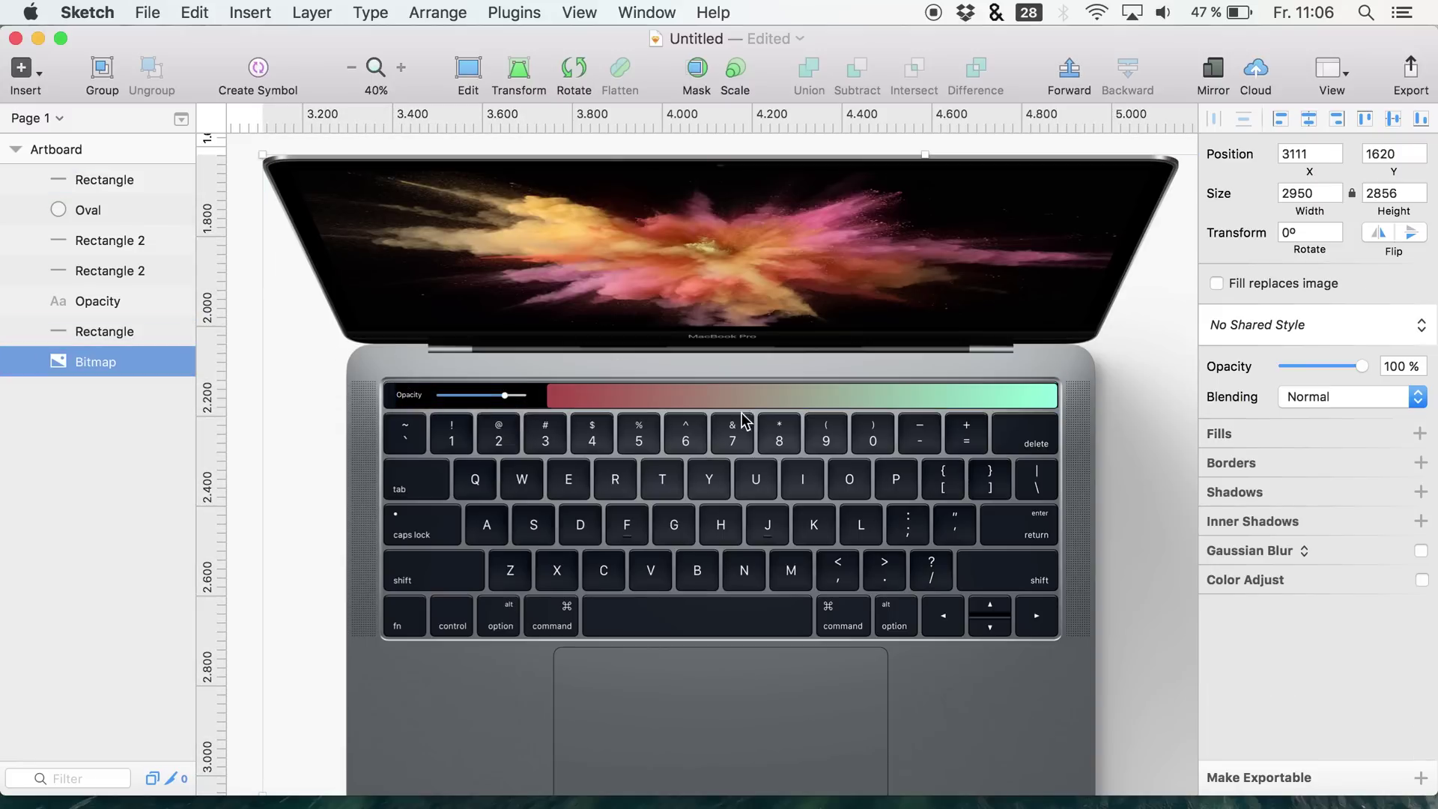
click(872, 398)
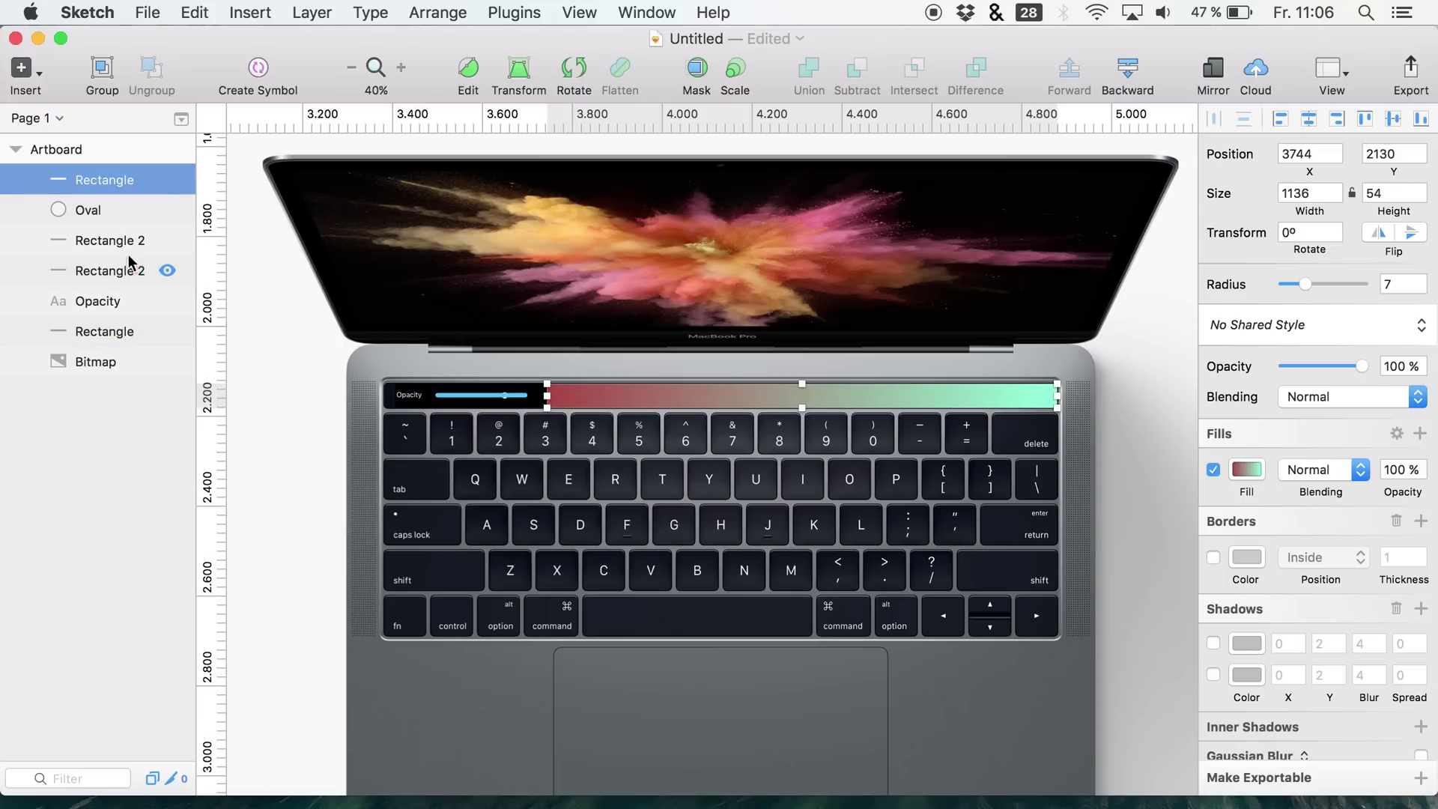
Paste a copy of the small circle above the gradient bar and resize it to 30×30
click(110, 217)
key(super+c)
click(112, 180)
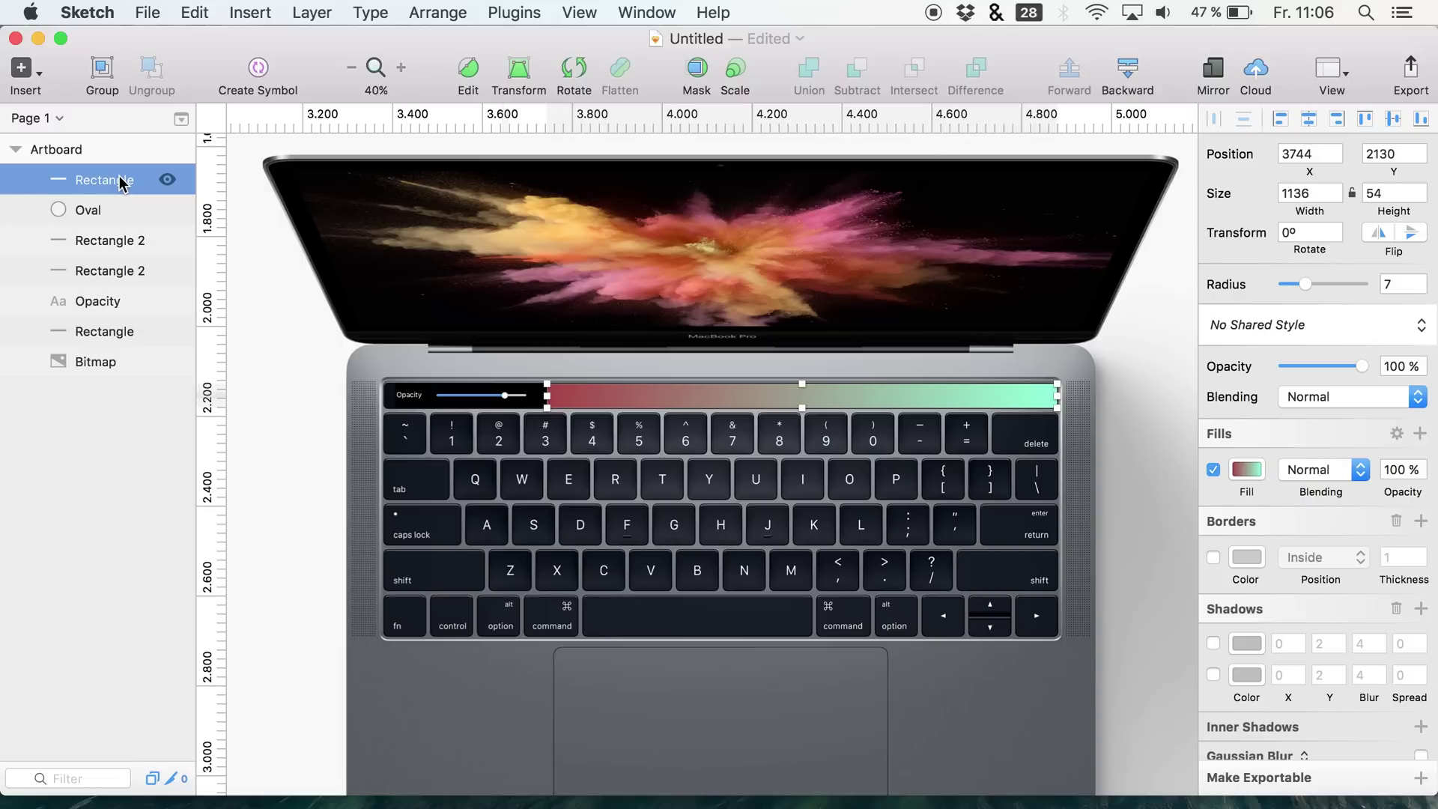
key(super+v)
key(shift+Right)
key(shift+Right)
key(shift+Right)
key(shift+Right)
key(shift+Right)
key(shift+Right)
key(shift+Right)
key(shift+Right)
key(shift+Right)
key(shift+Right)
key(shift+Right)
key(shift+Right)
key(shift+Right)
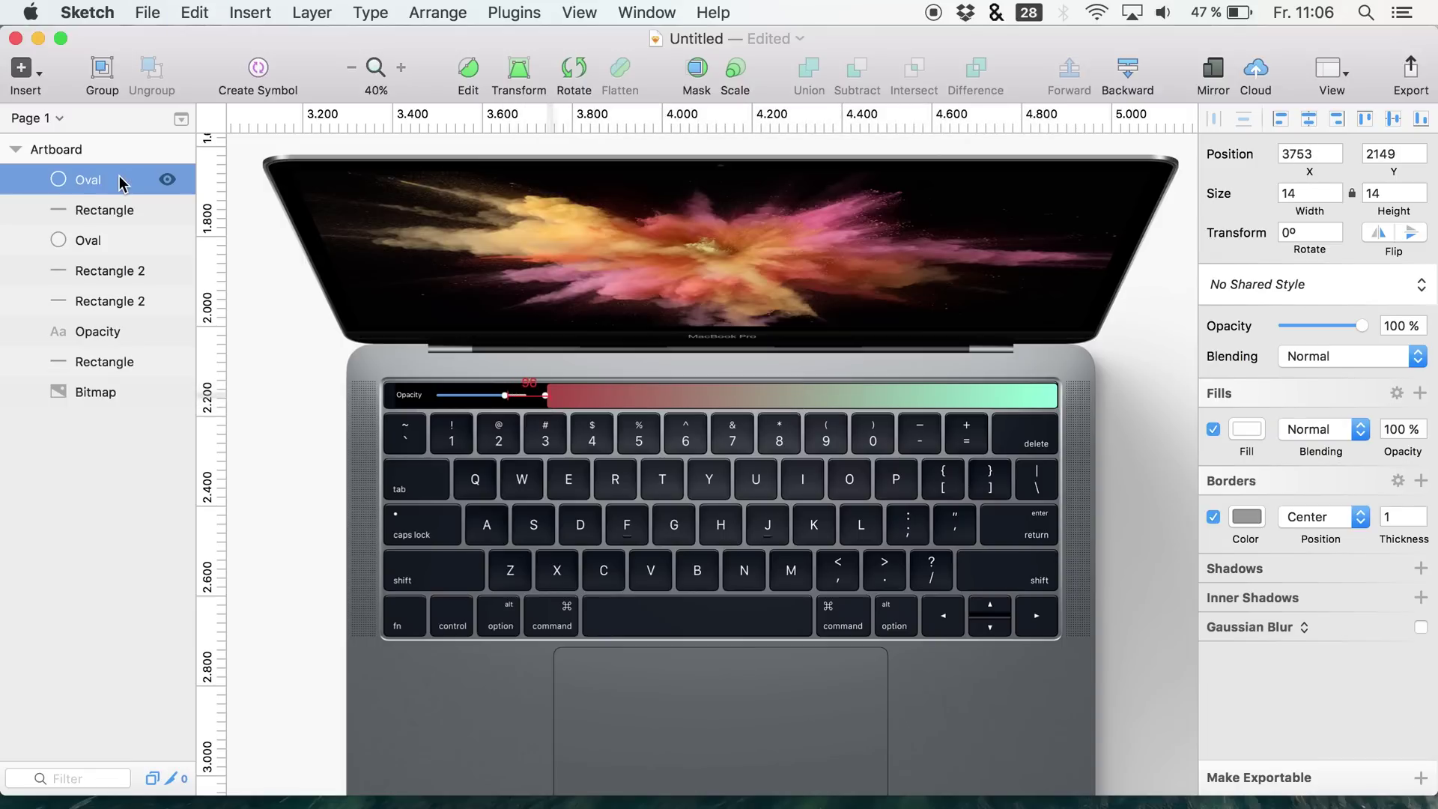
double_click(1392, 193)
text(30)
key(Return)
Nudge the new white knob into place, vertically centred at the bar's left end
click(86, 210)
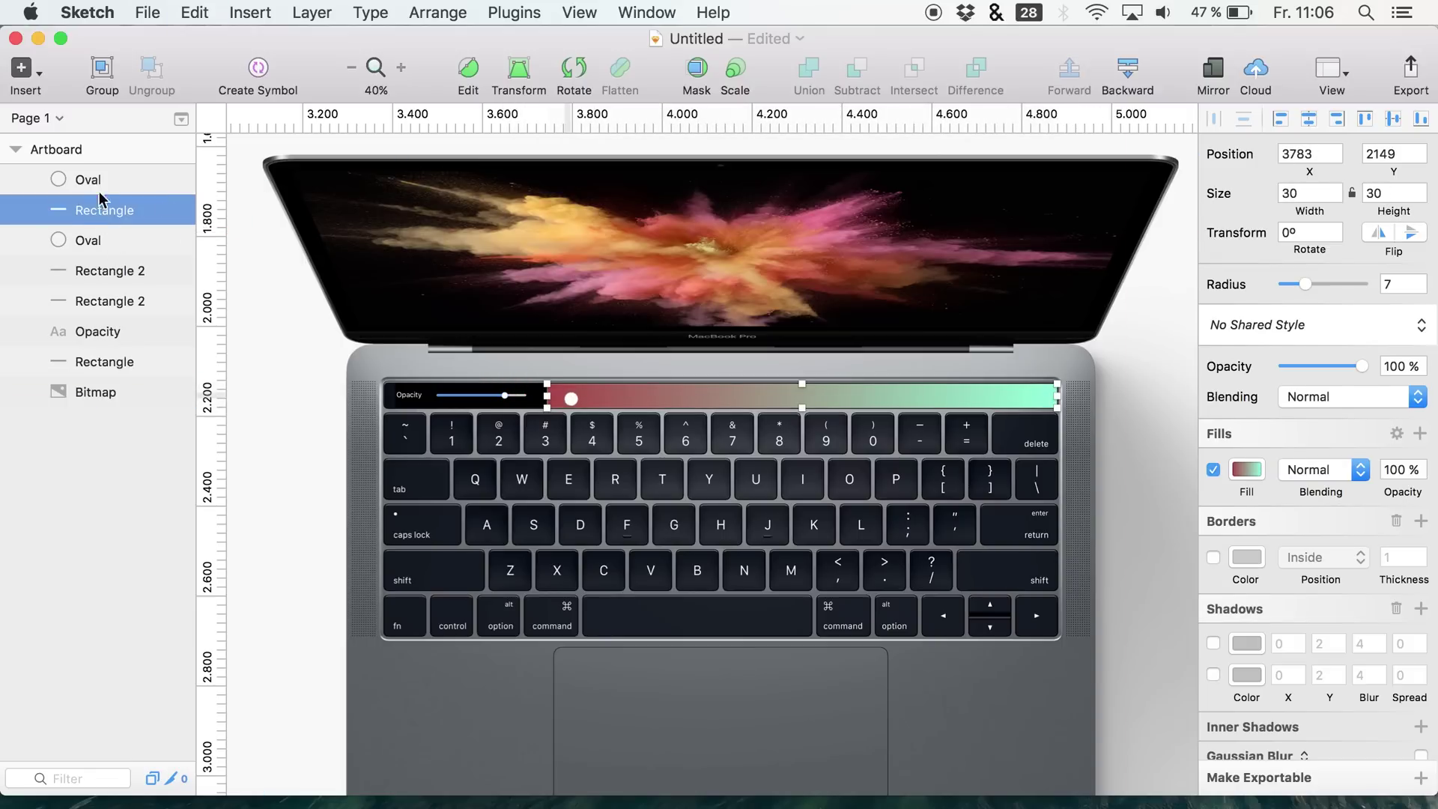
click(92, 181)
key(Left)
key(Left)
key(Left)
key(Left)
key(Up)
key(Up)
key(Up)
key(Up)
key(Up)
key(Up)
key(Left)
key(Left)
key(Left)
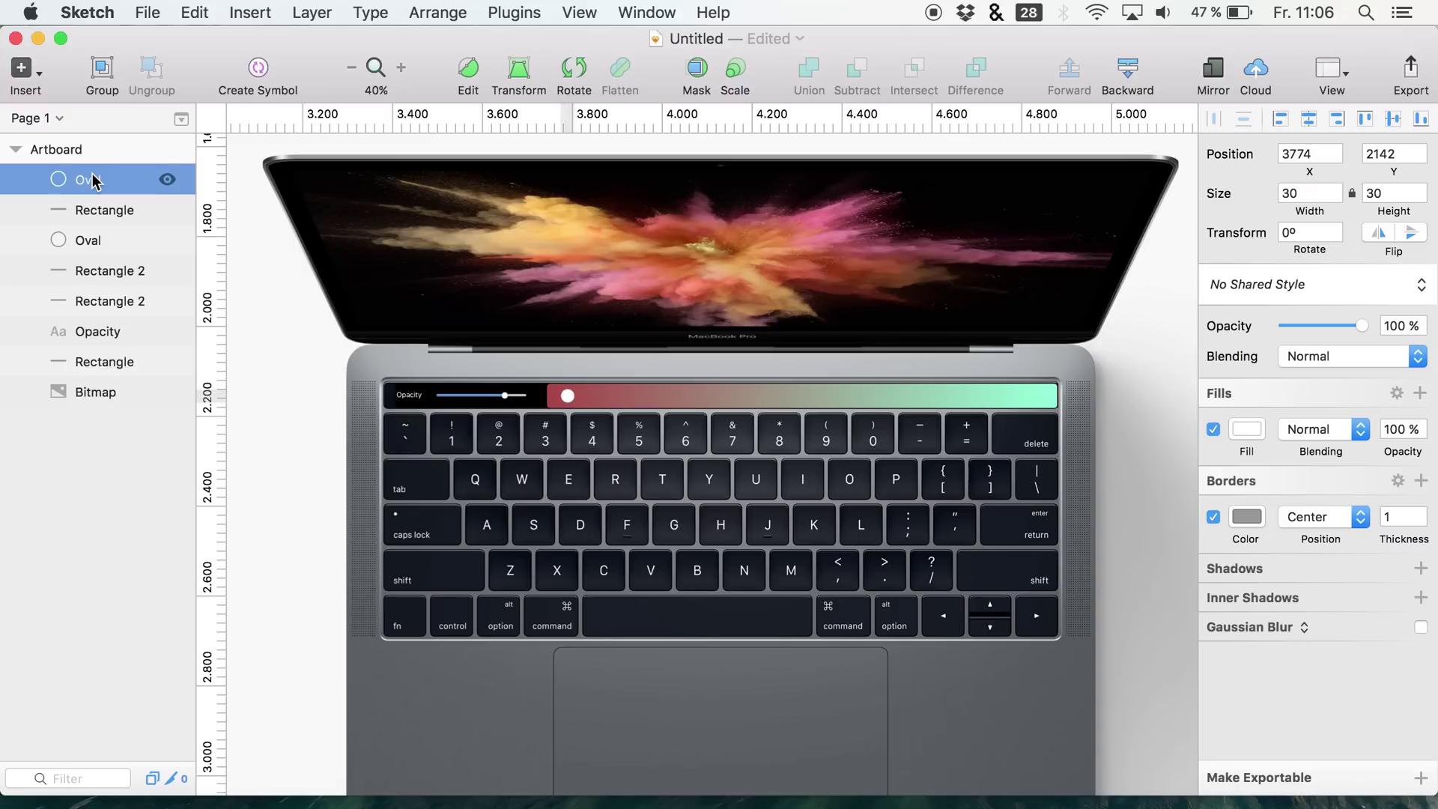
key(Left)
key(Down)
key(Left)
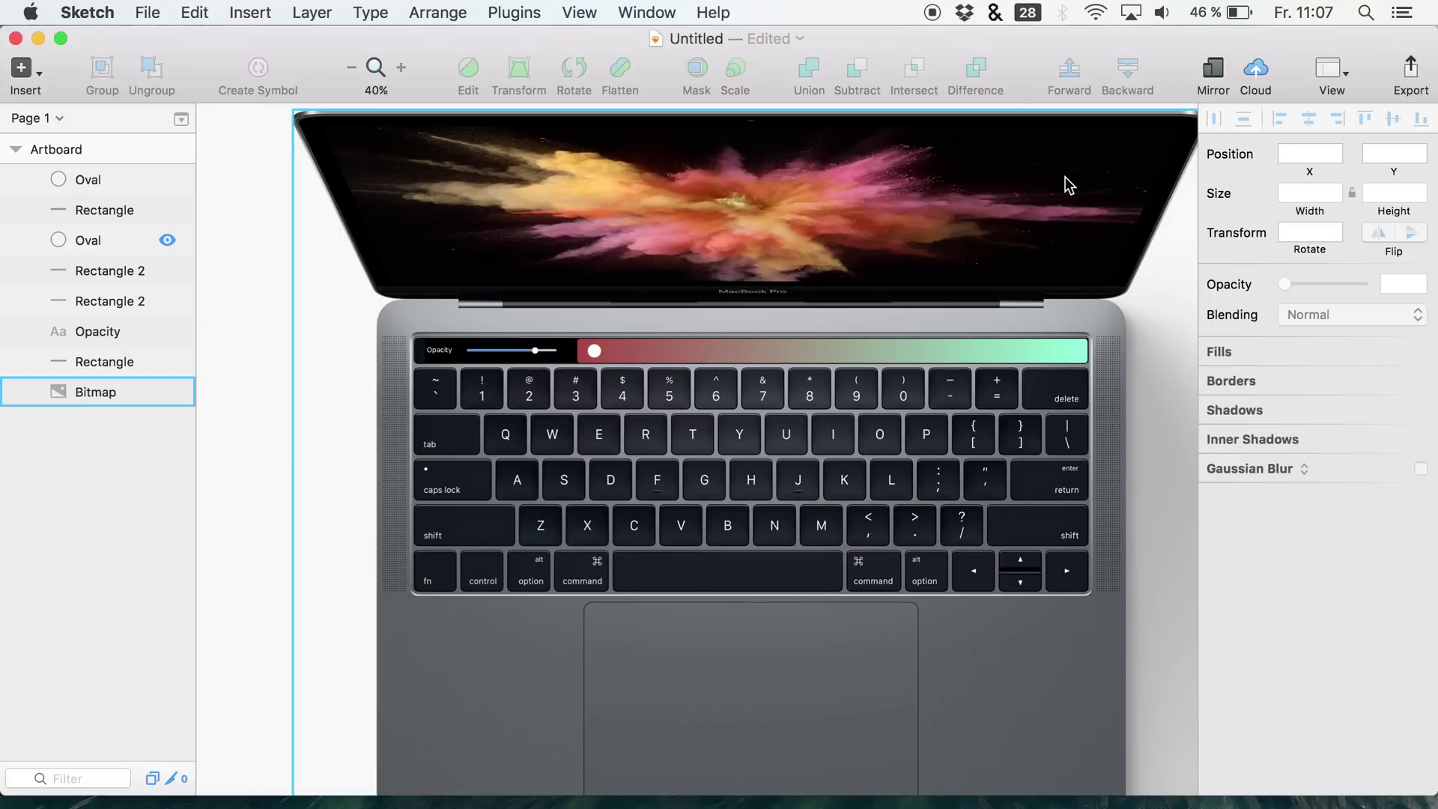
scroll(1065, 177, right, 3)
click(1026, 106)
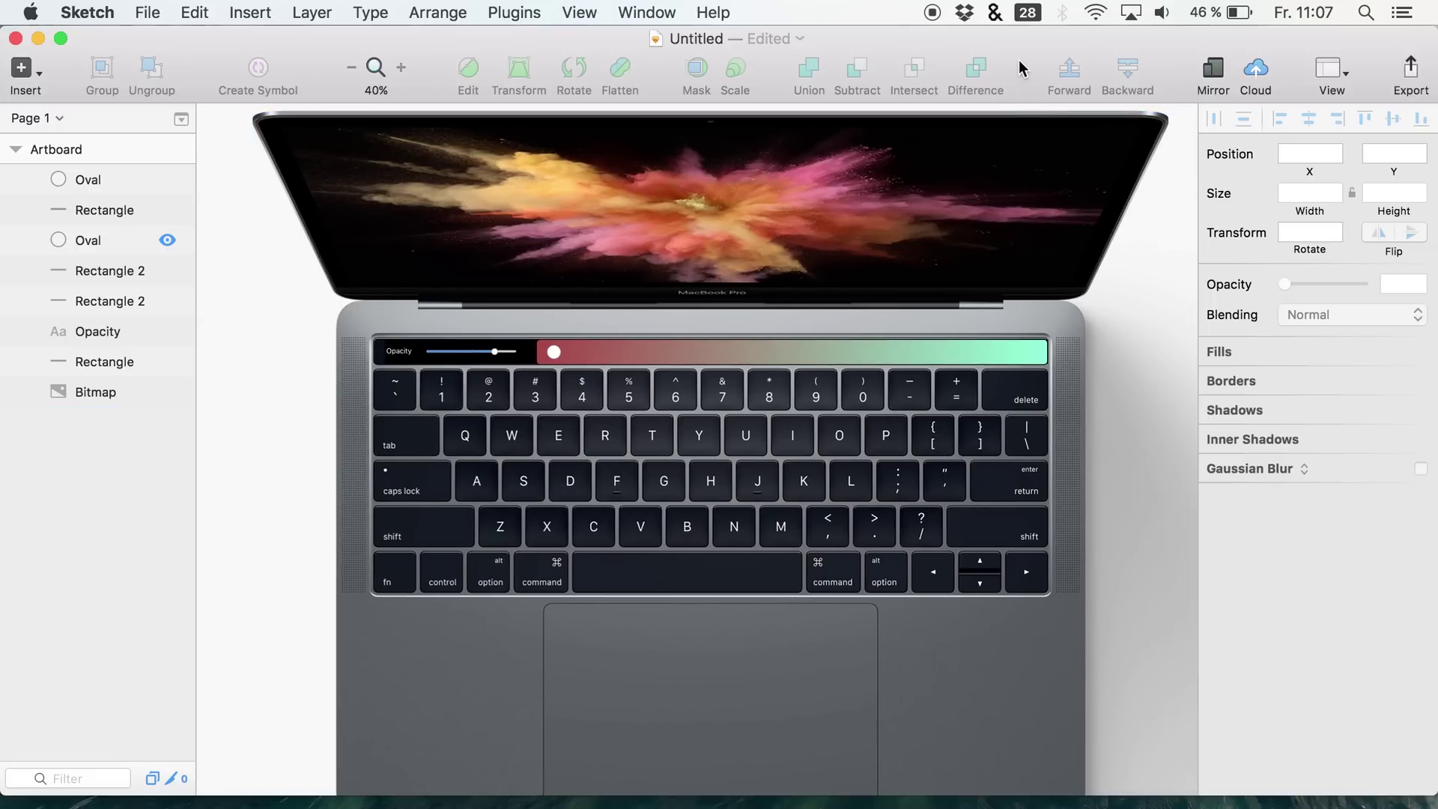
click(561, 124)
click(225, 150)
click(119, 178)
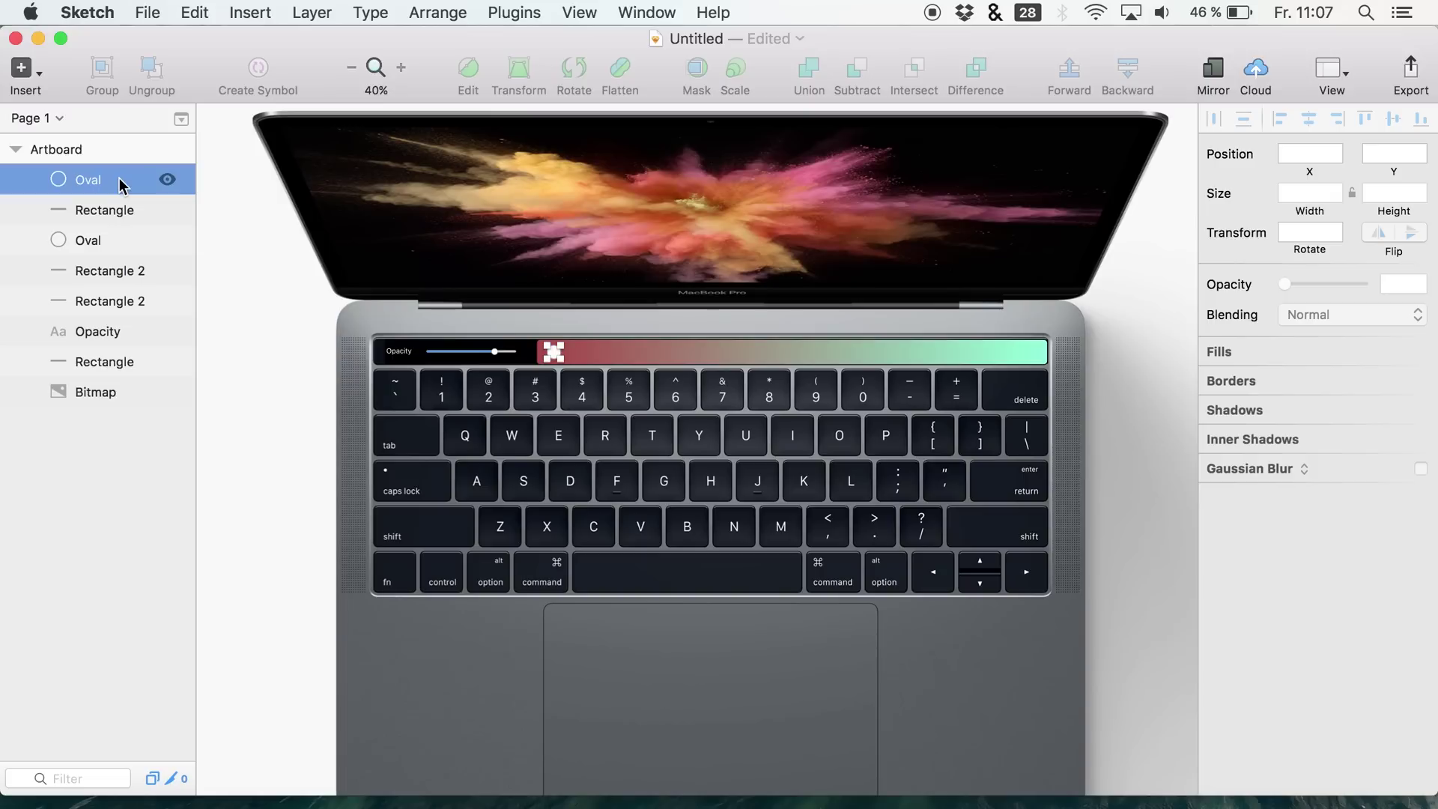
click(90, 154)
click(87, 186)
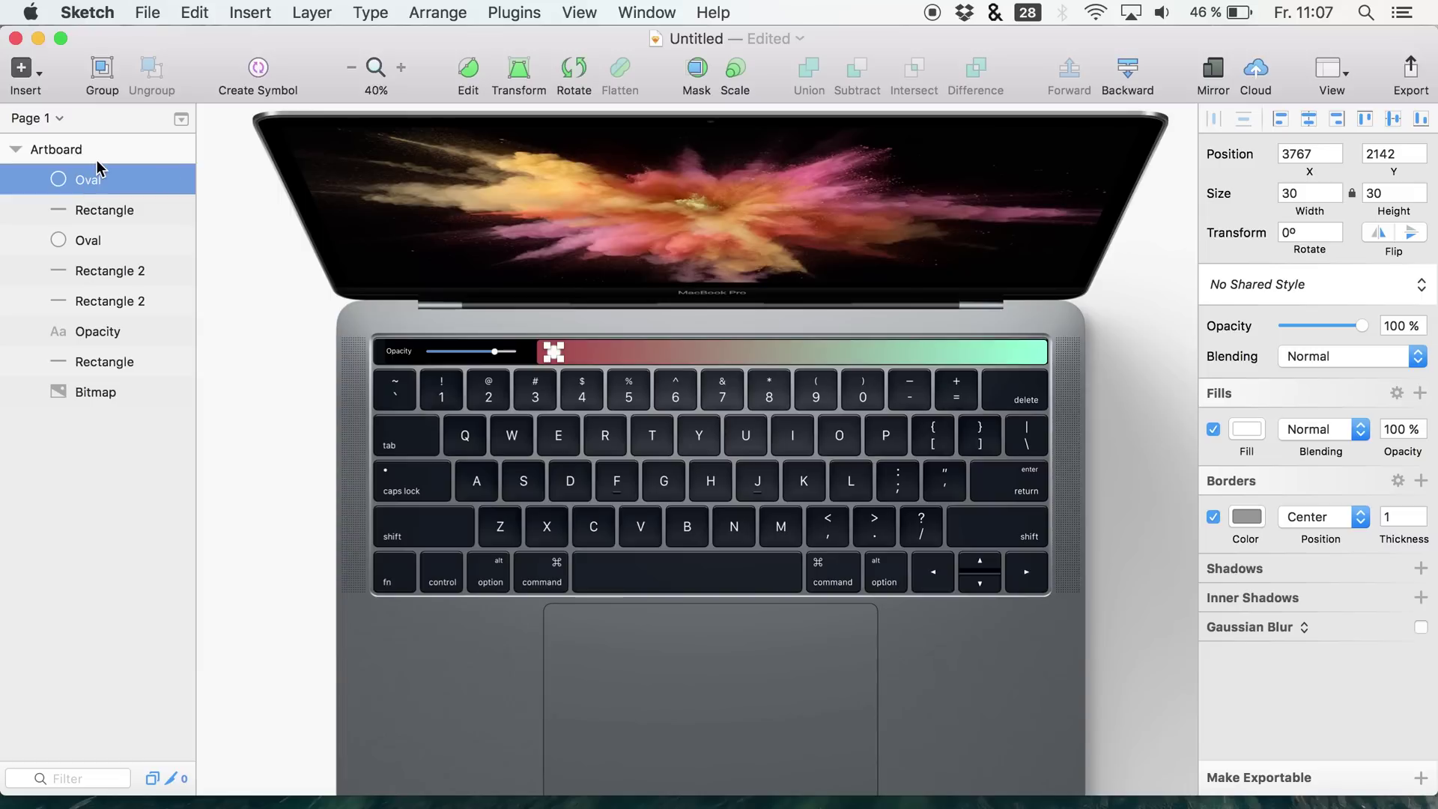
click(97, 159)
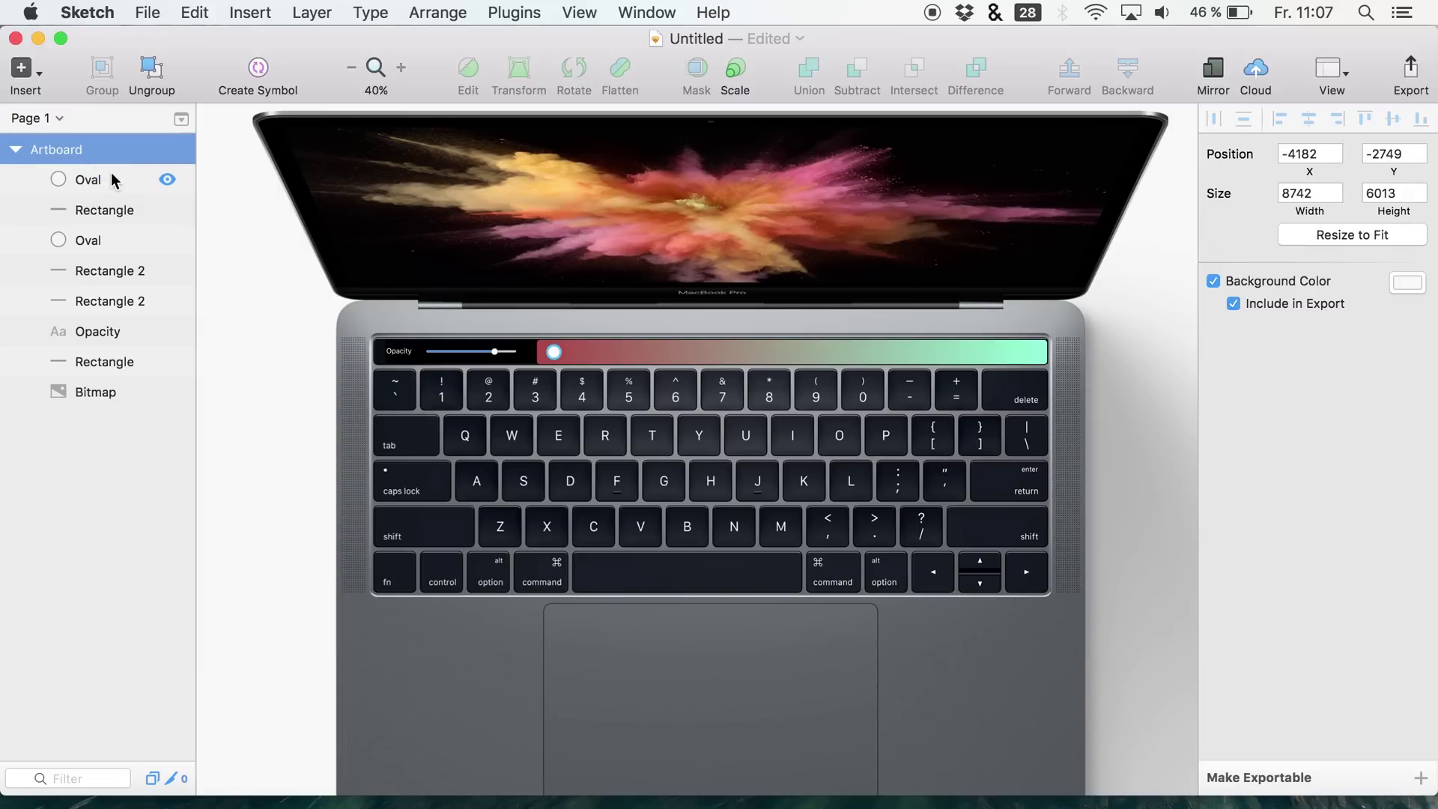
click(112, 181)
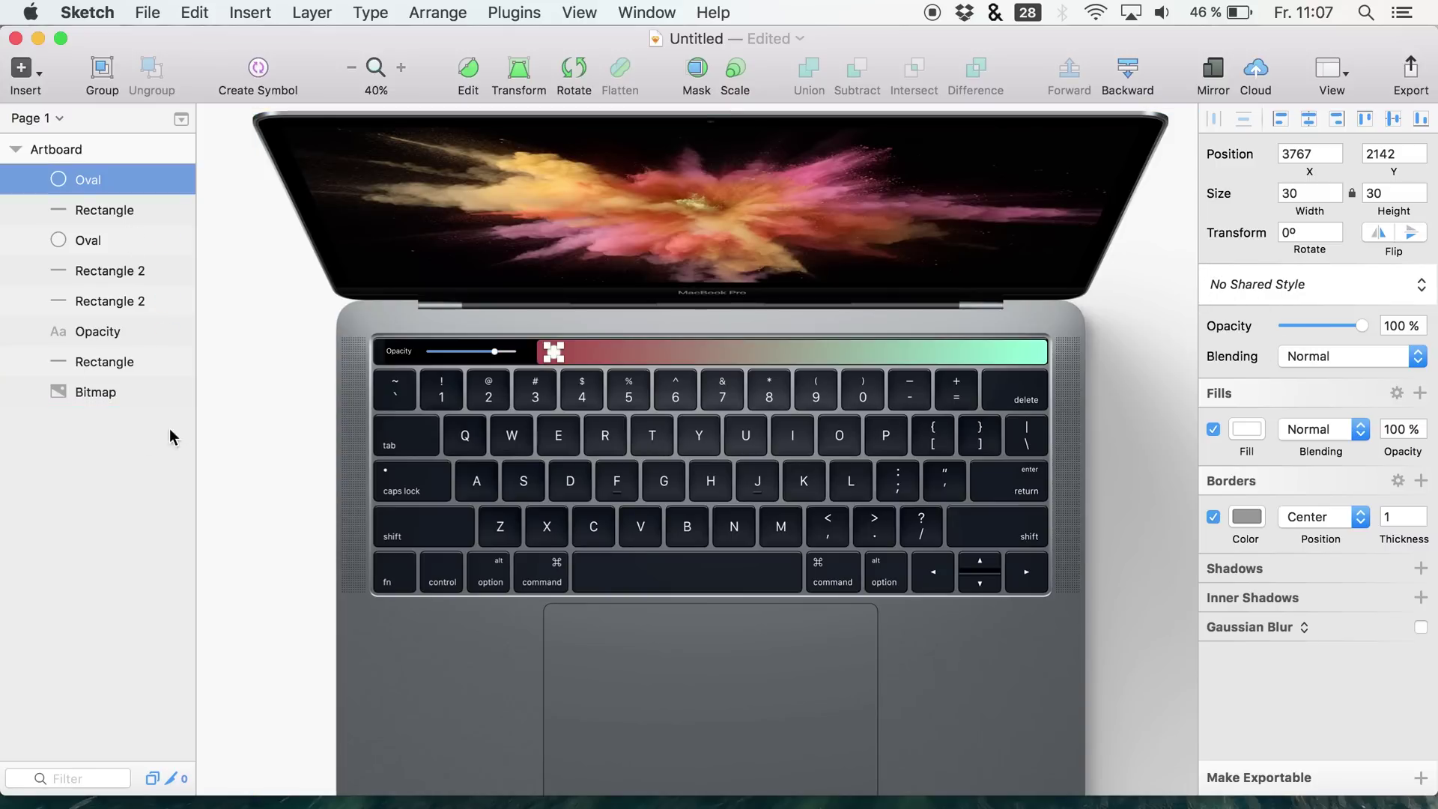
click(219, 297)
scroll(362, 361, up, 1)
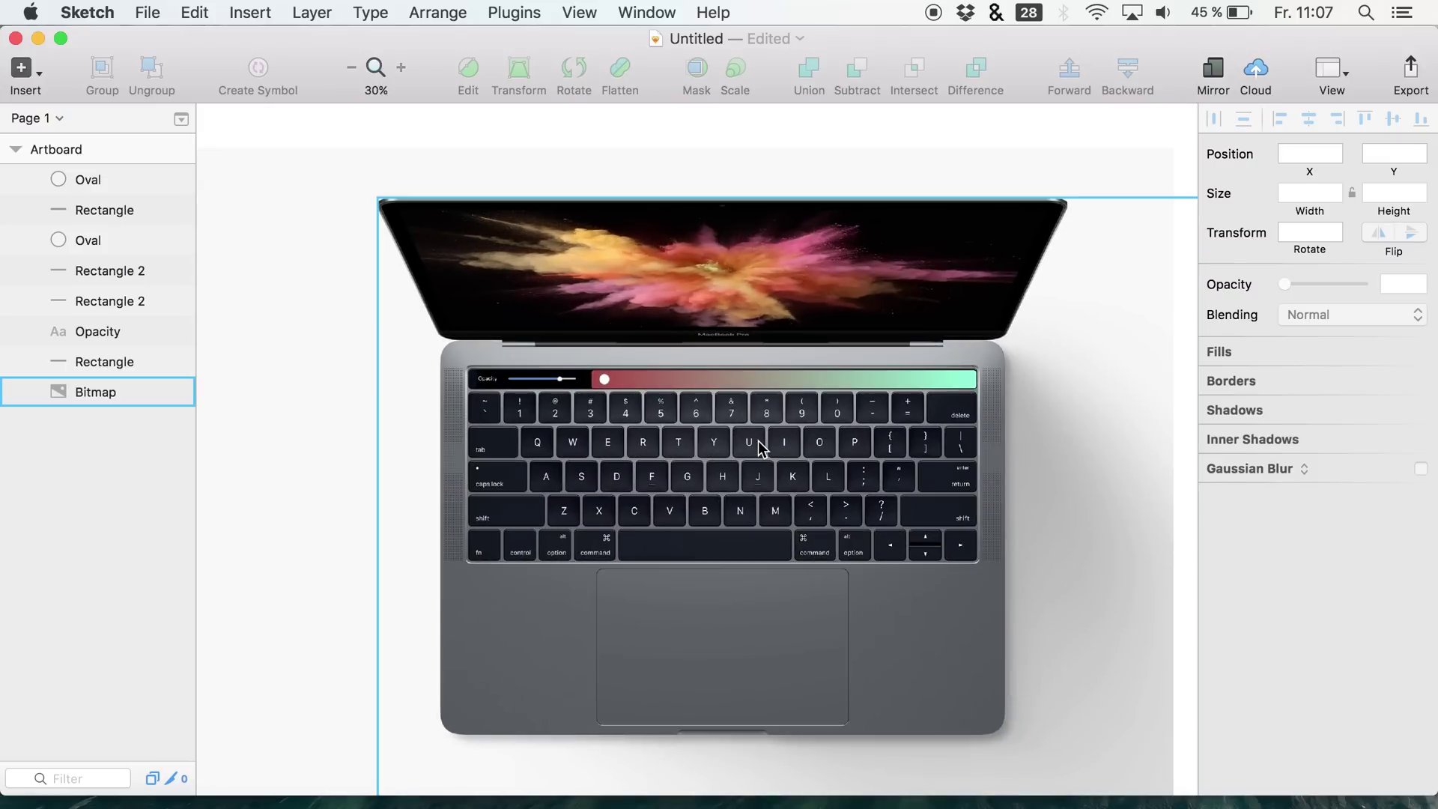
scroll(758, 440, right, 2)
scroll(758, 440, down, 1)
click(306, 330)
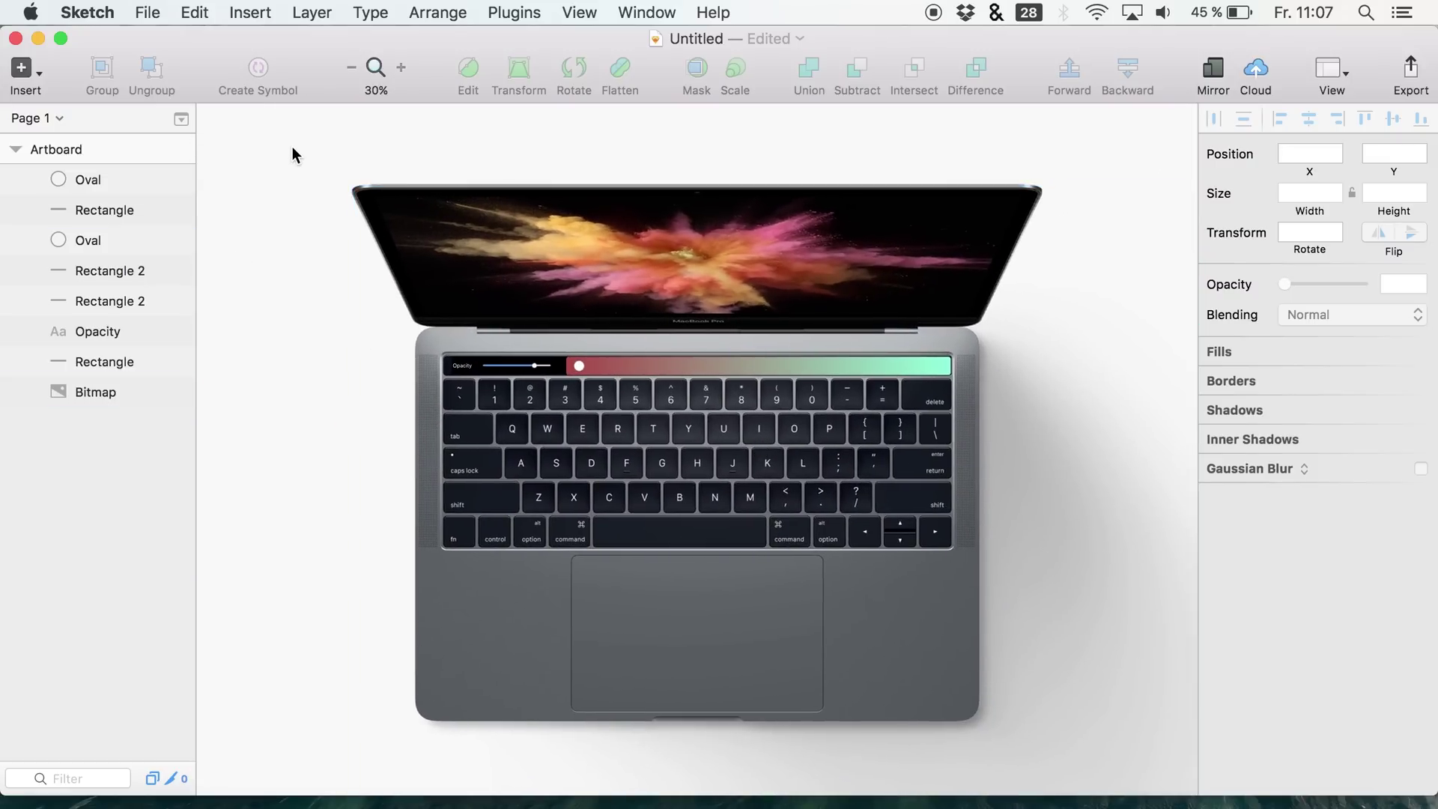